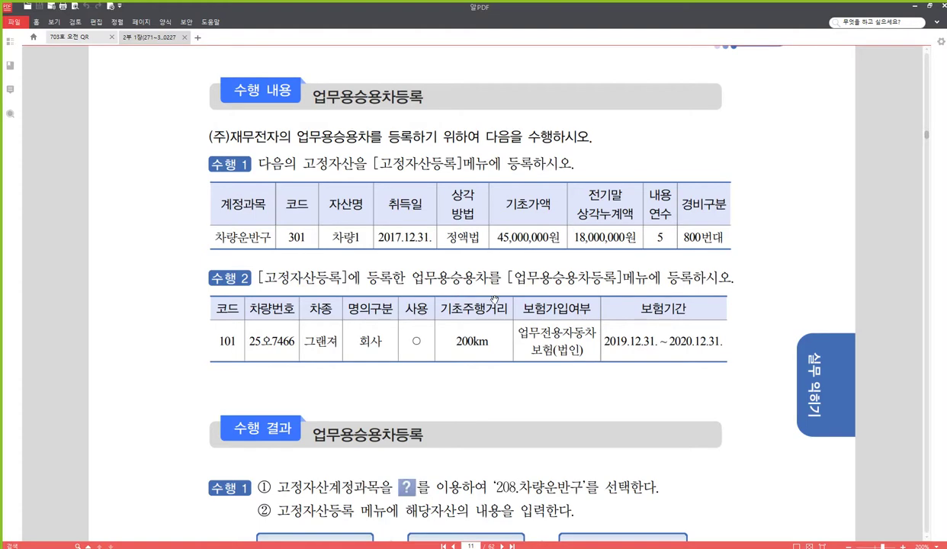
- Read the textbook's 업무용승용차등록 explanation and the exercise tables with the asset and vehicle details
scroll(534, 206, up, 3)
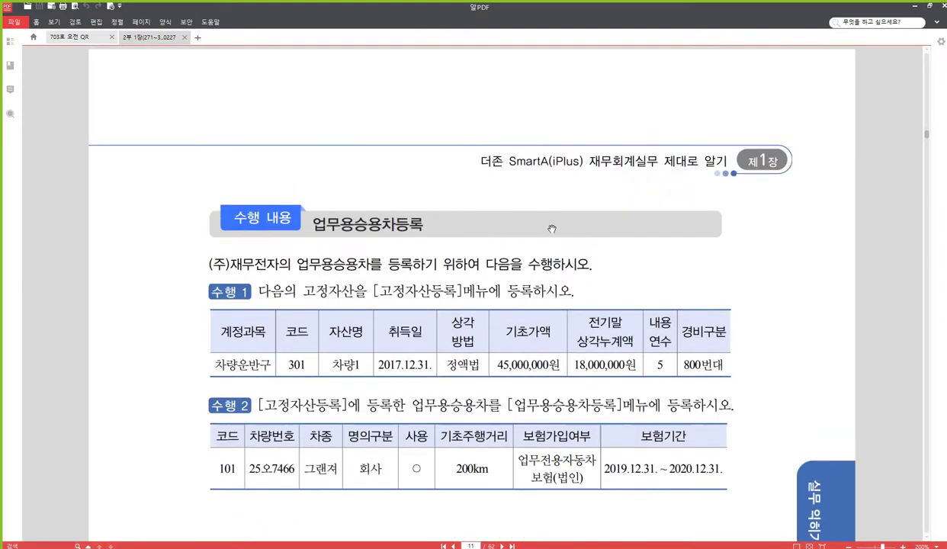
scroll(555, 238, up, 10)
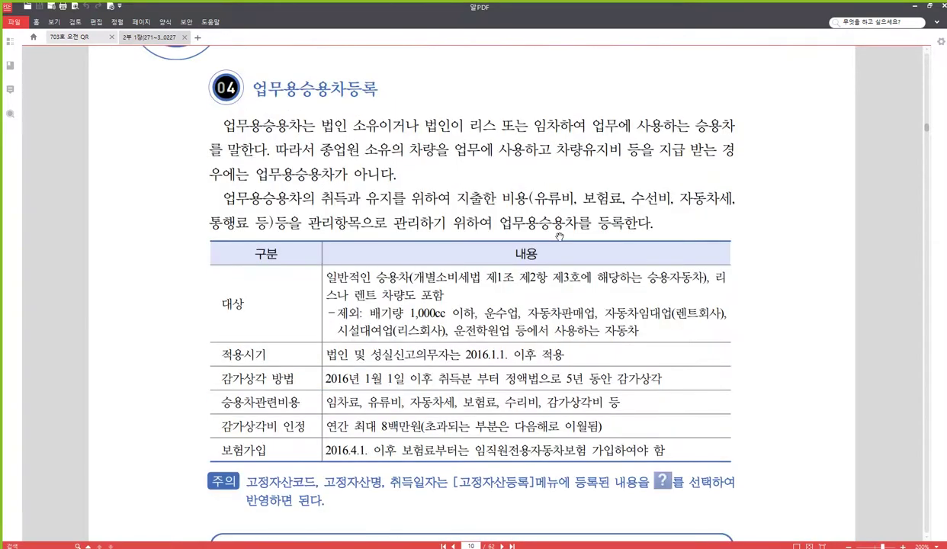
scroll(563, 237, down, 1)
scroll(564, 237, up, 1)
scroll(645, 298, down, 12)
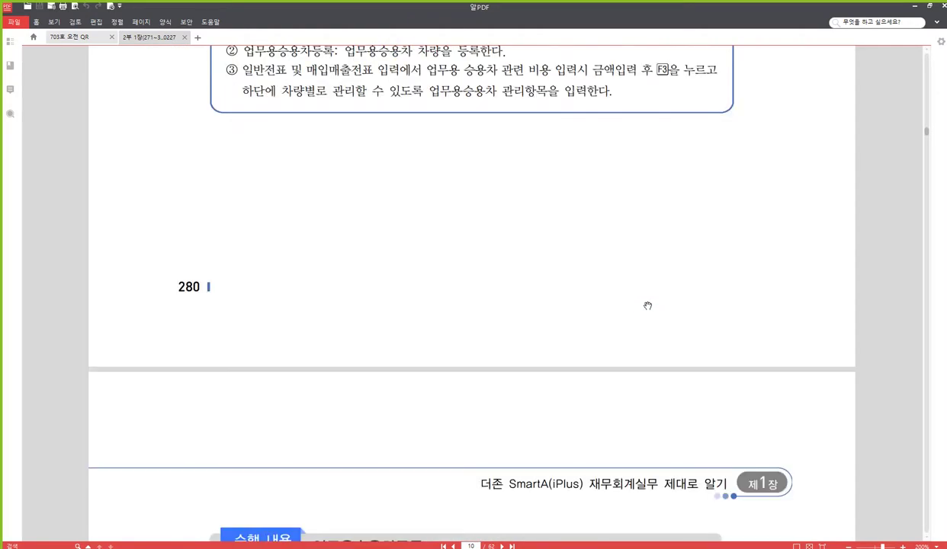
scroll(646, 305, down, 6)
scroll(625, 296, up, 3)
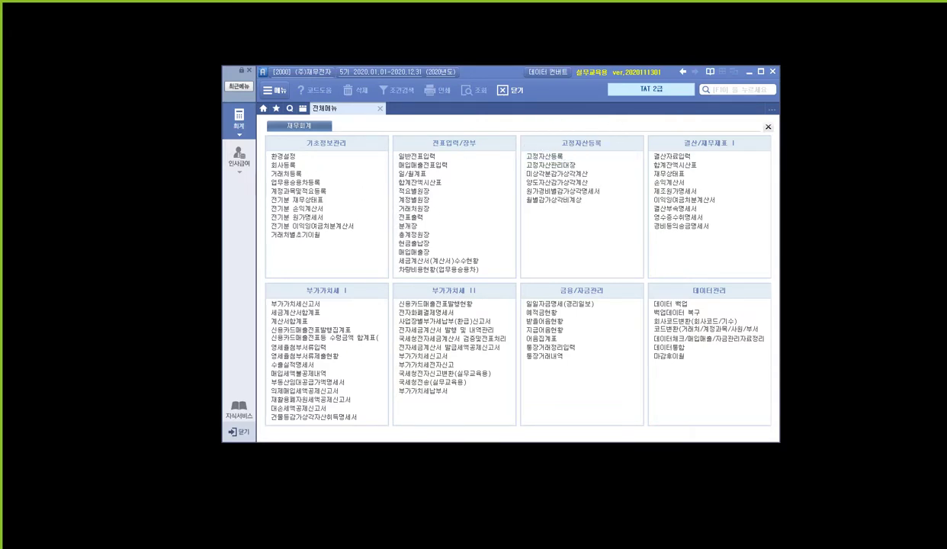
- Arrange the textbook PDF and SmartA windows side by side and open the 고정자산등록 screen
drag(944, 26, 70, 23)
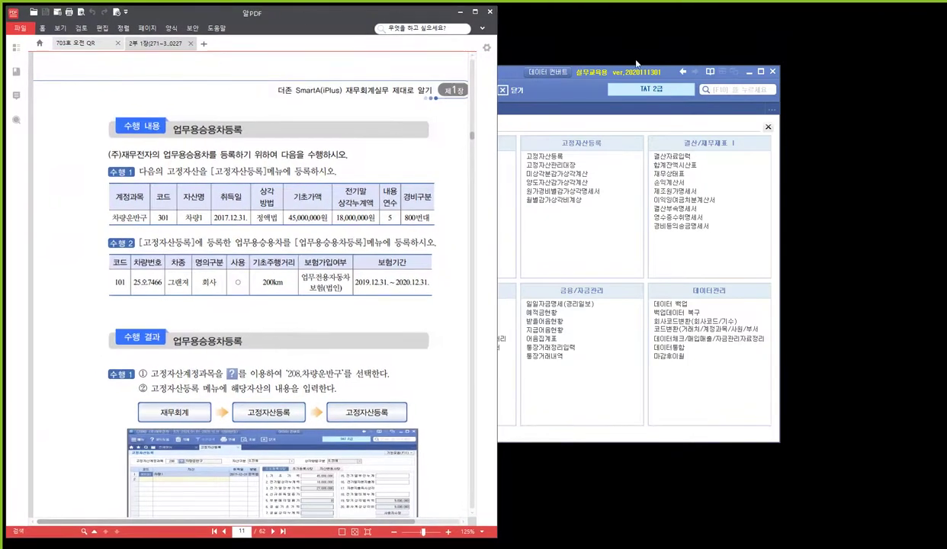
drag(614, 70, 773, 50)
click(294, 14)
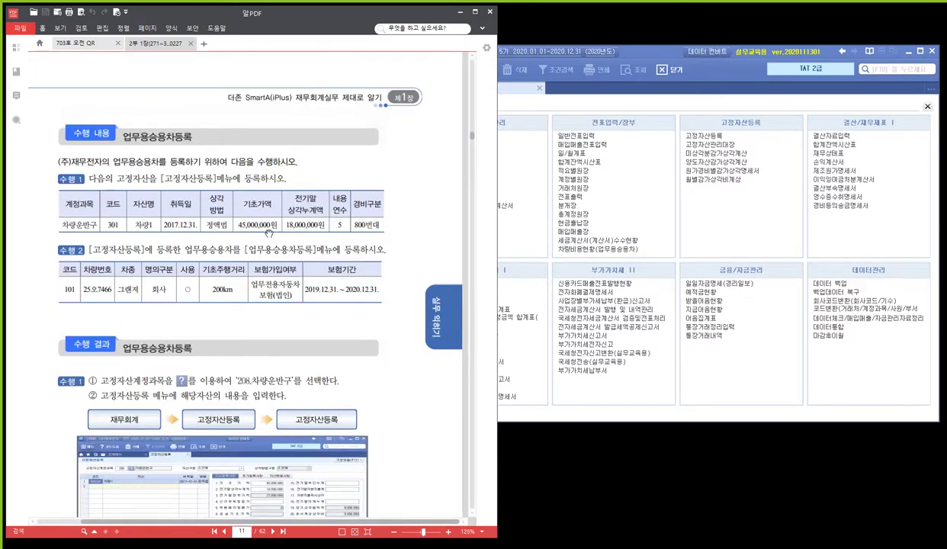
click(716, 136)
click(722, 136)
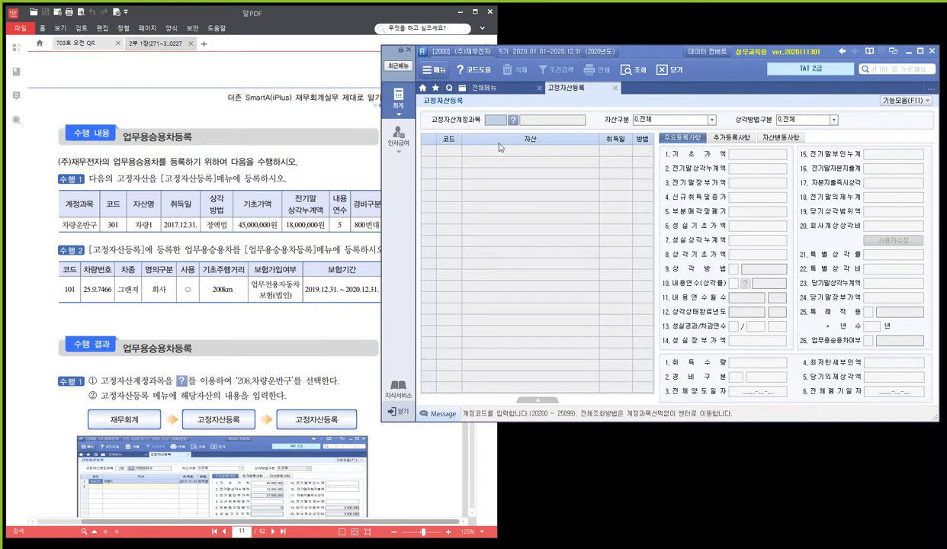
key(Return)
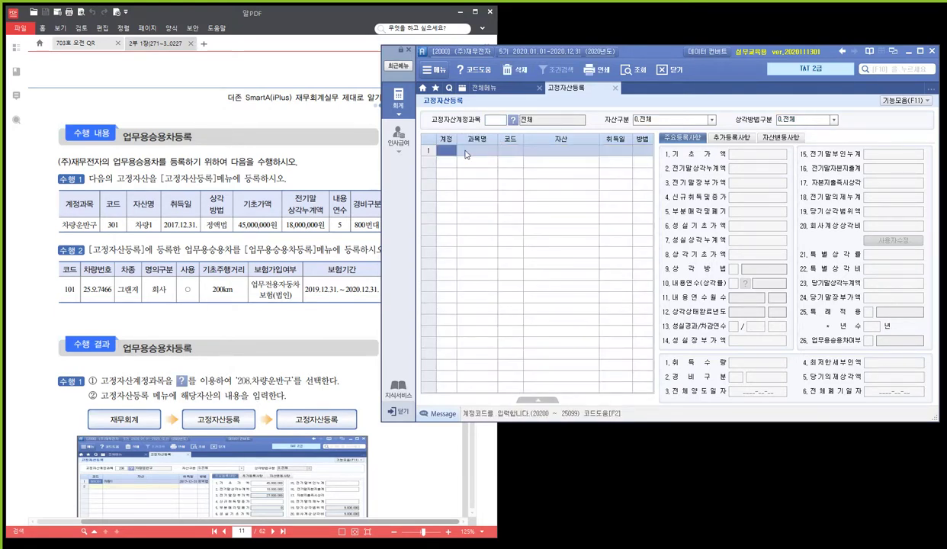
click(430, 148)
click(443, 153)
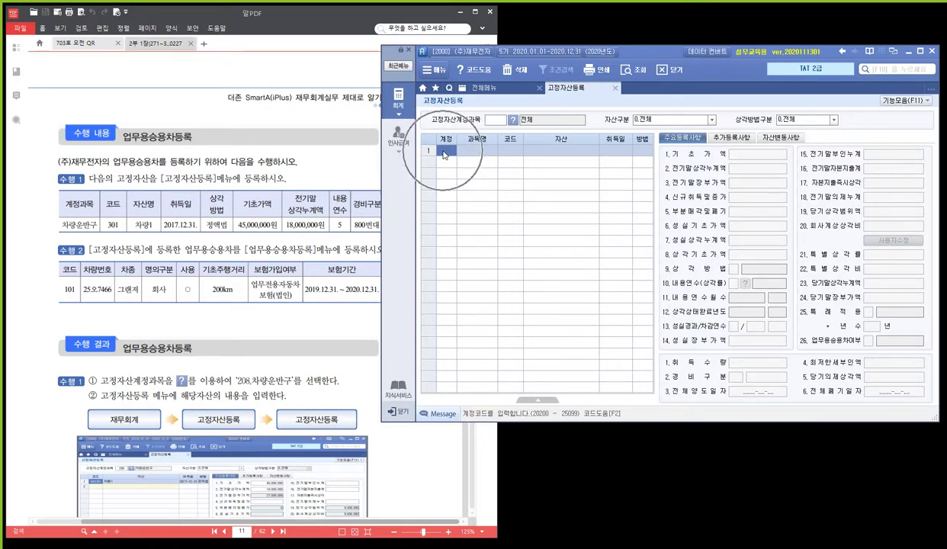
click(443, 152)
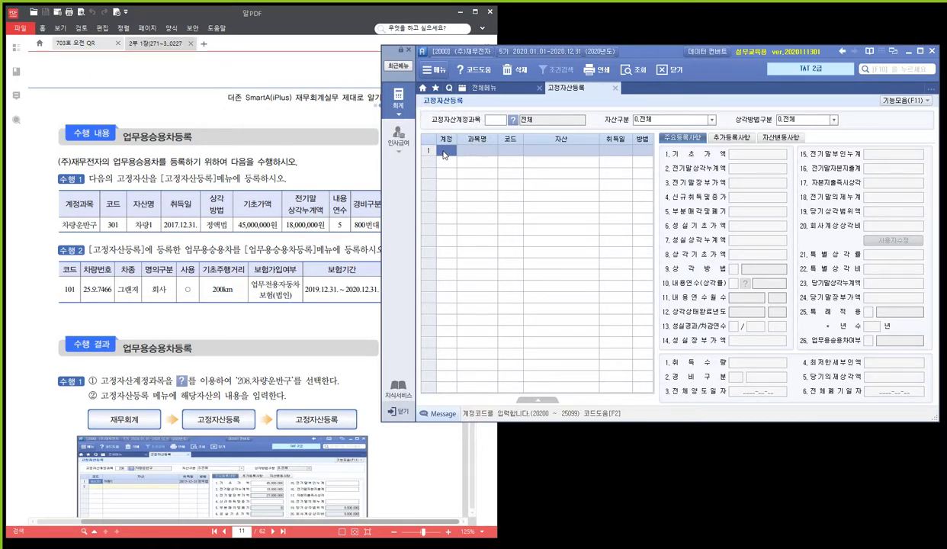
- Set the fixed asset account (고정자산계정과목) to 208 차량운반구
click(489, 120)
text(208)
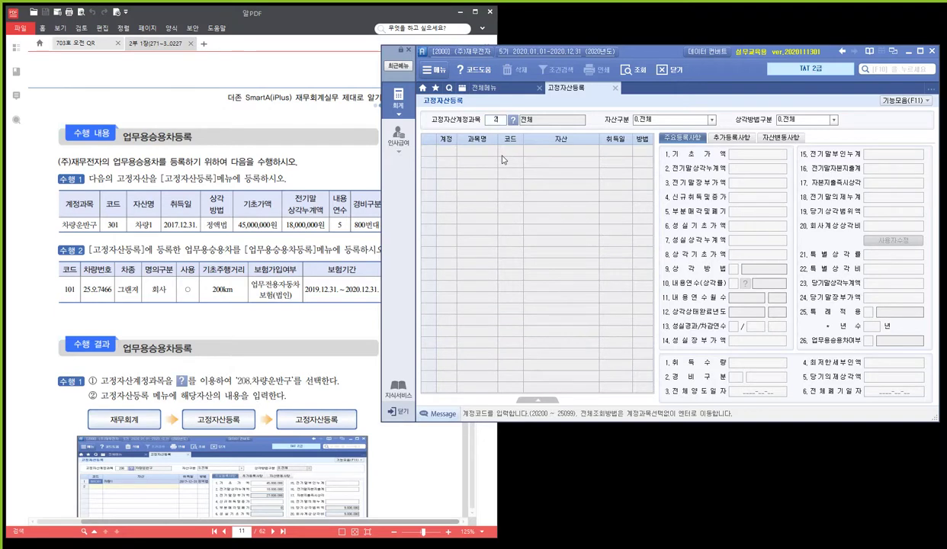
key(Return)
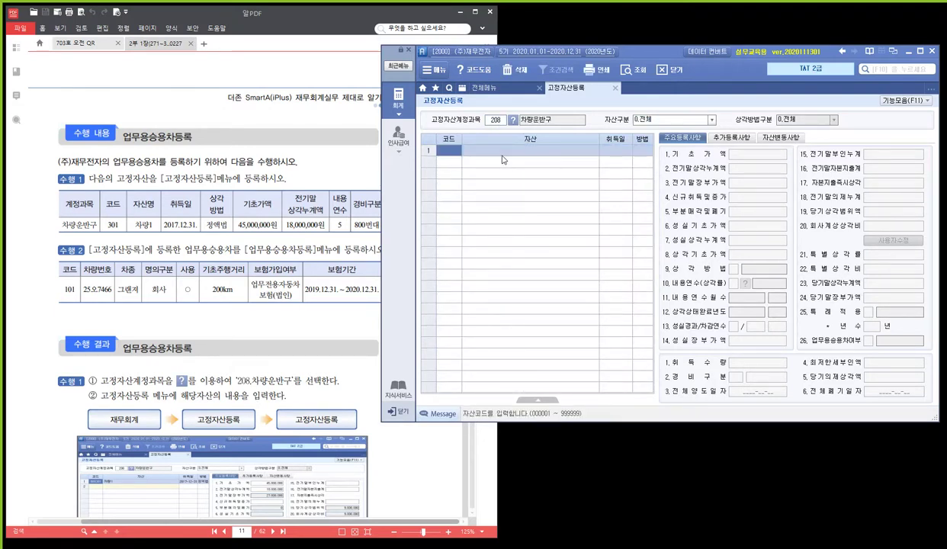
- Register an asset with code 301, name 차량1 and acquisition date 2017-12-31
text(301)
key(Return)
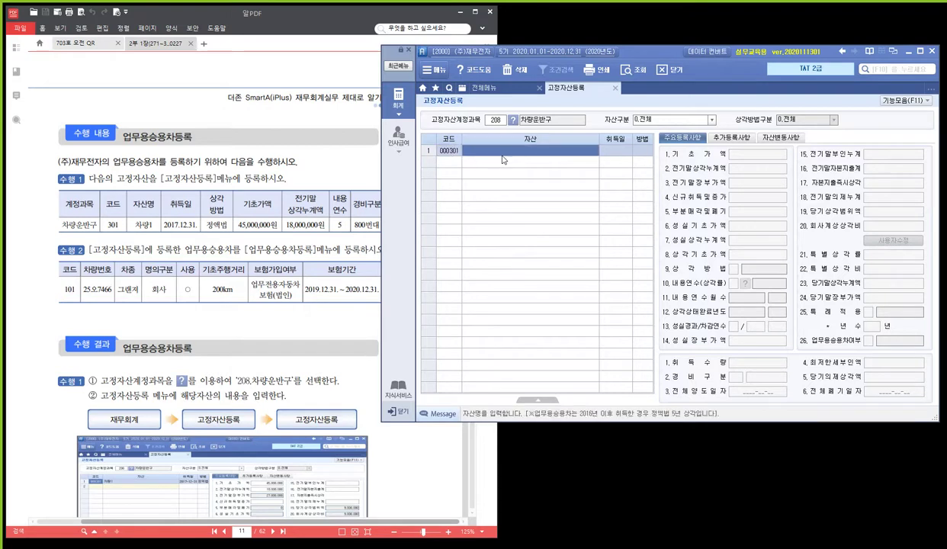
text(차)
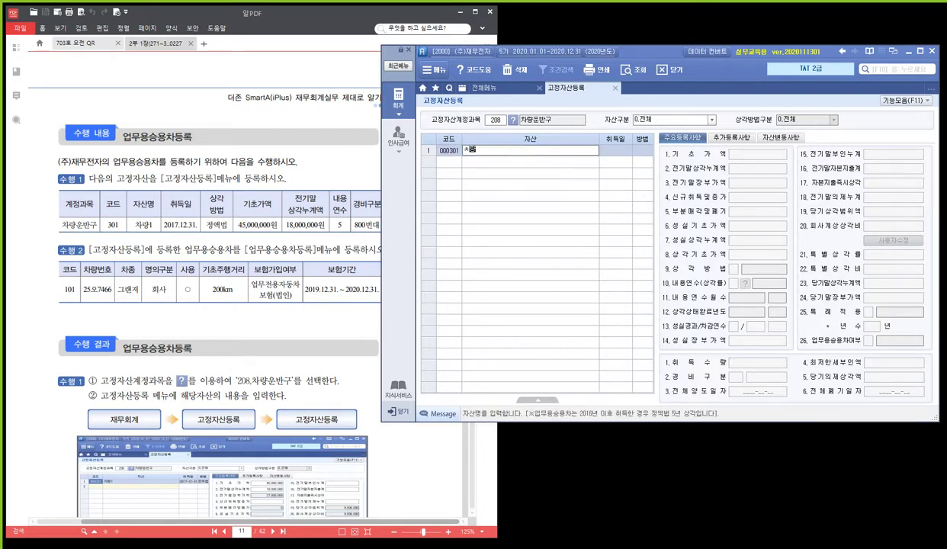
text(량1)
key(Return)
text(2017-12-)
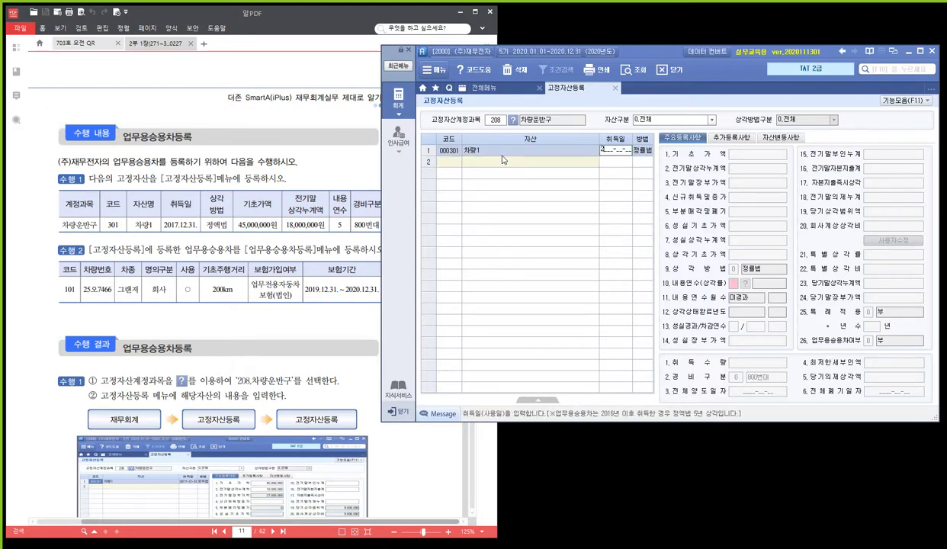
text(31)
key(Return)
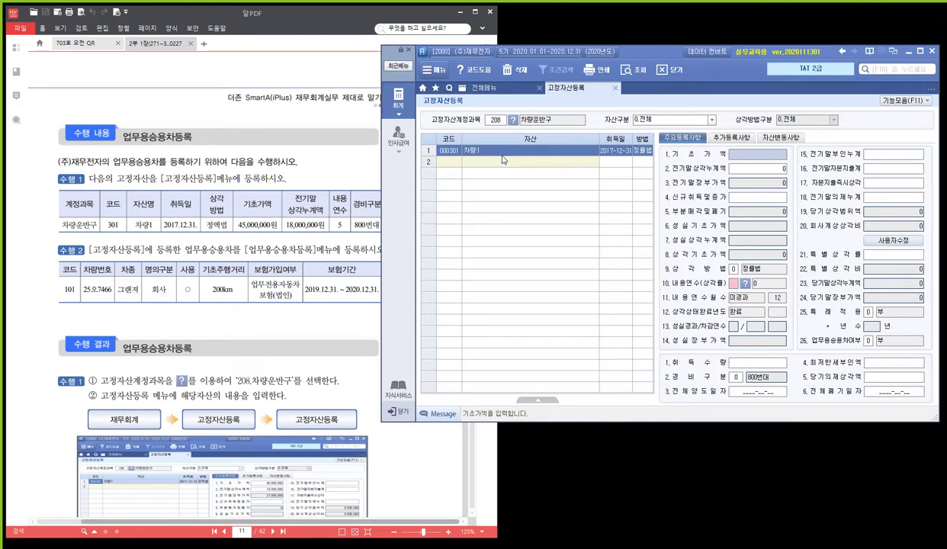
- Enter 차량1's 기초가액 as 45,000,000 and its 전기말상각누계액 as 18,000,000
text(45000000)
key(Return)
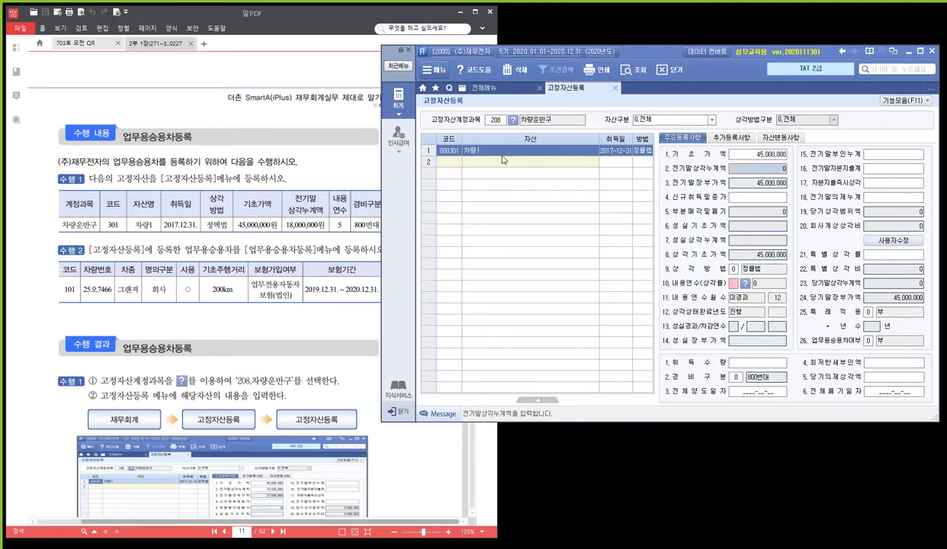
text(18)
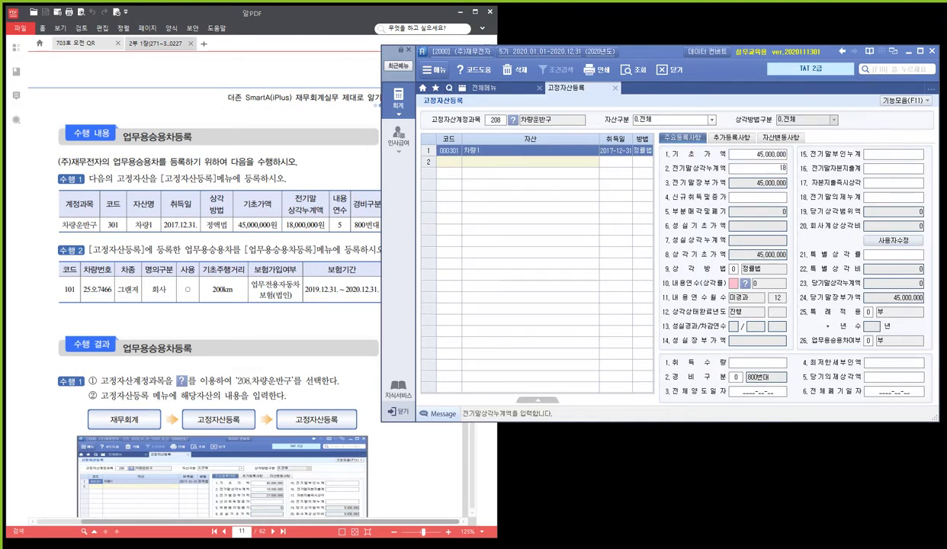
text(,000,000)
key(Return)
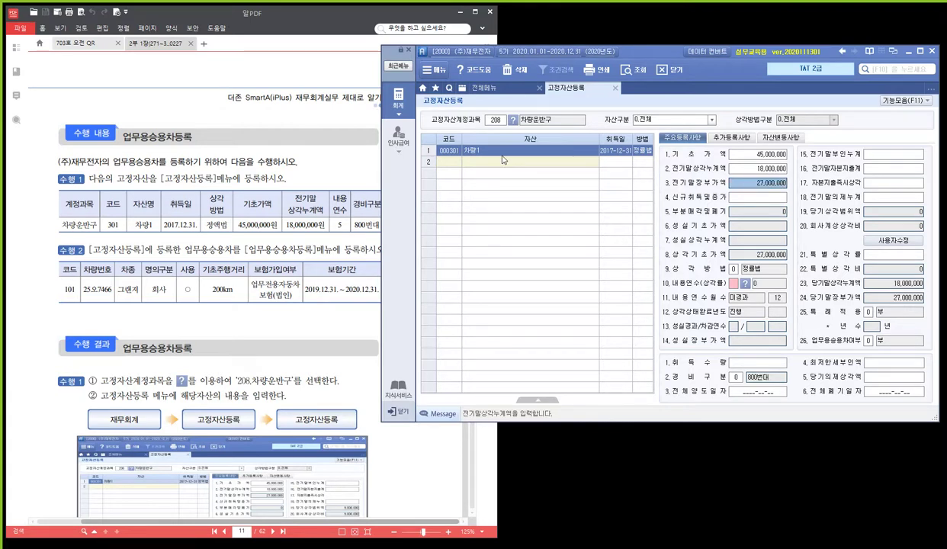
key(Up)
key(Up)
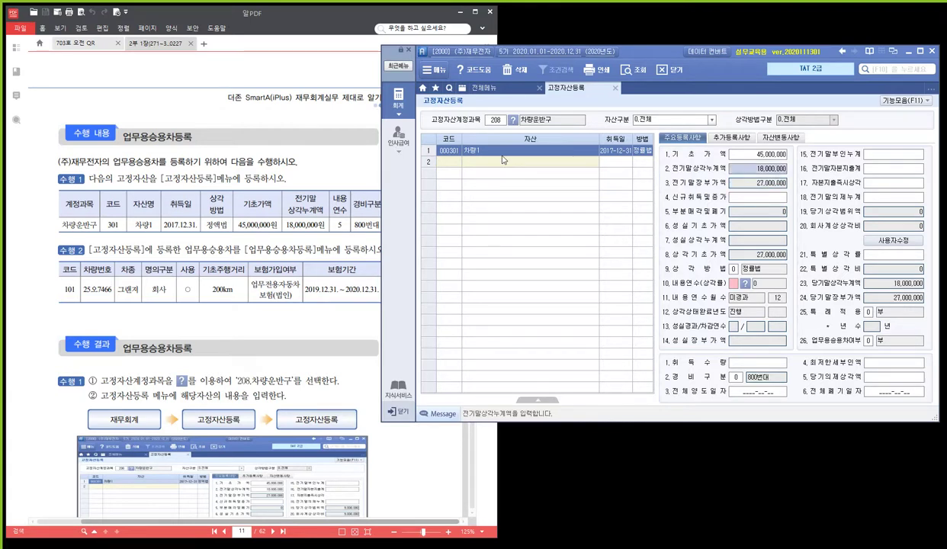
key(Down)
key(Down)
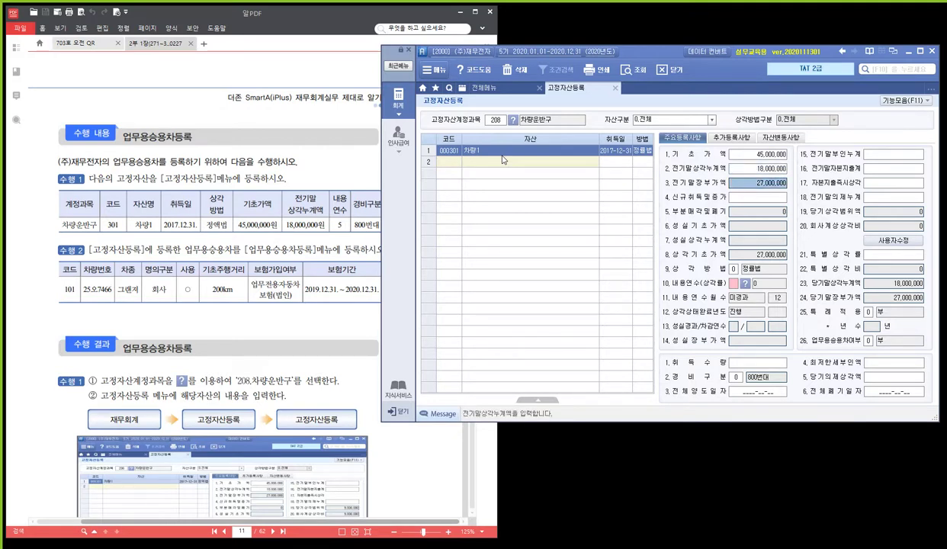
- Mark 차량1 as a business-use passenger car by setting 업무용승용차여부 to 1 (여)
click(216, 228)
click(326, 221)
click(734, 269)
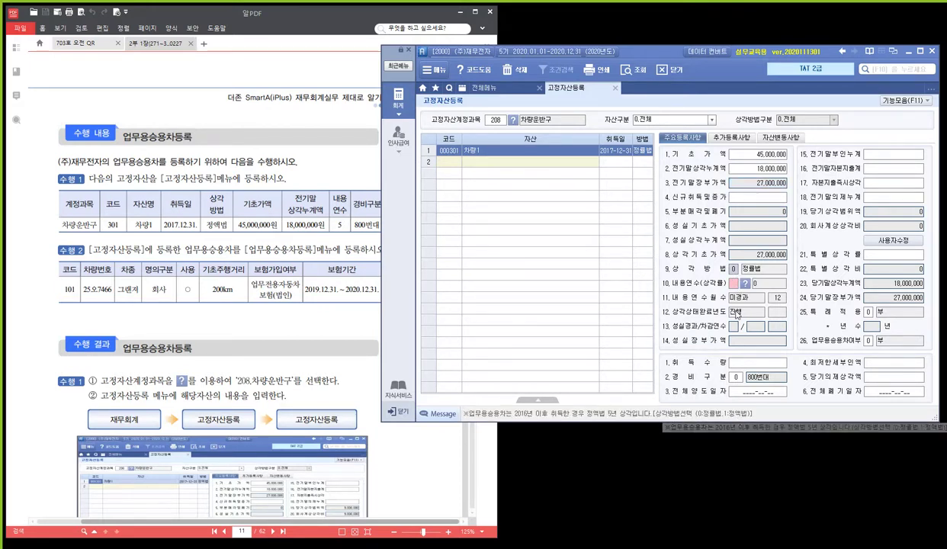
click(867, 342)
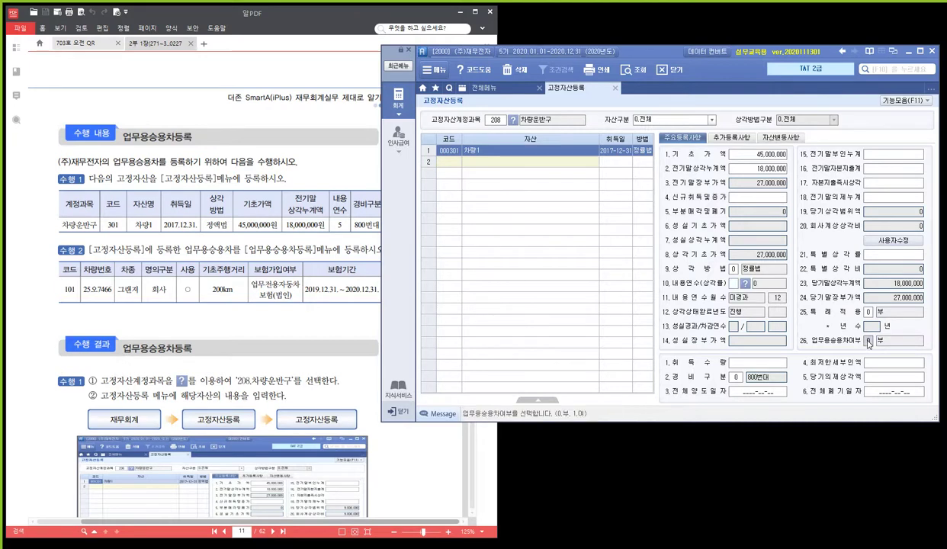
click(866, 344)
click(867, 344)
click(867, 344)
text(1)
key(Return)
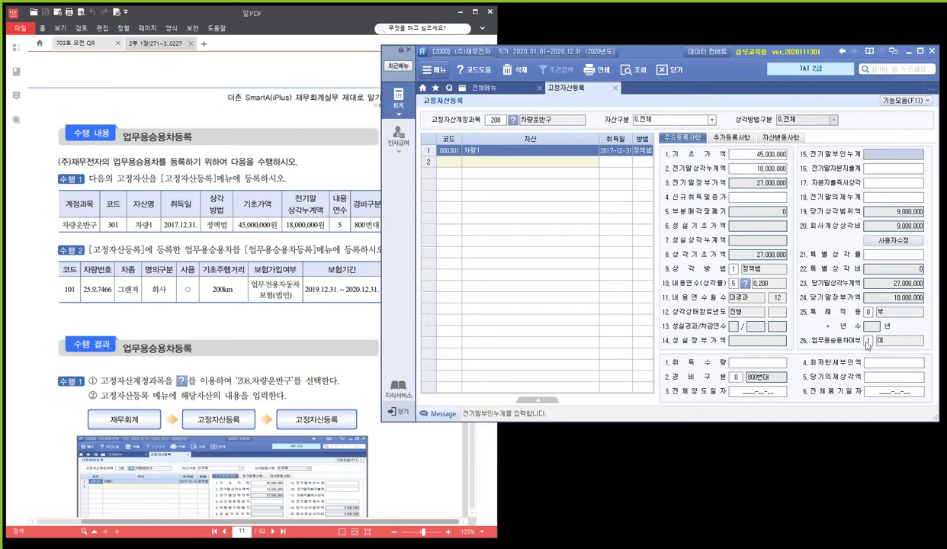
- Enter a useful life (내용연수) of 5 for 차량1 and accept 0.800번대 as its expense category (경비구분)
click(734, 284)
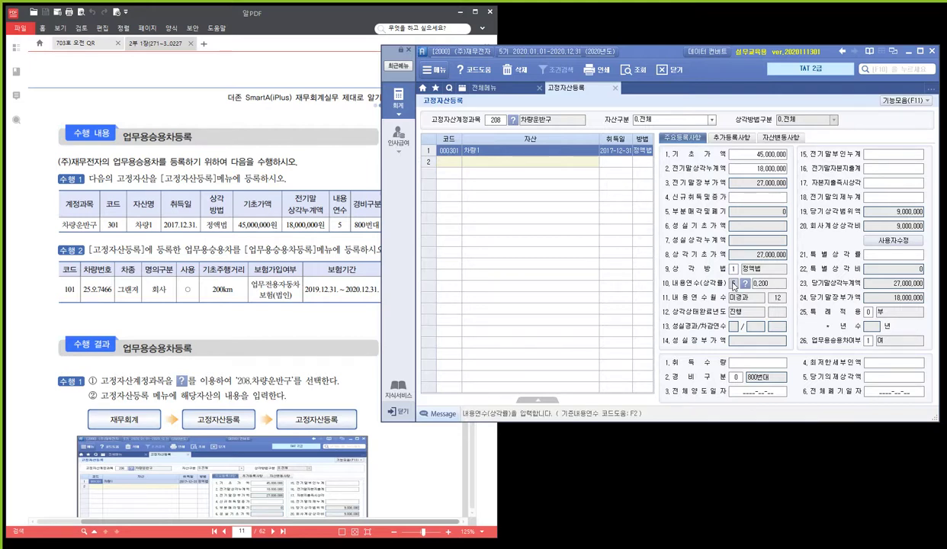
text(5)
click(734, 377)
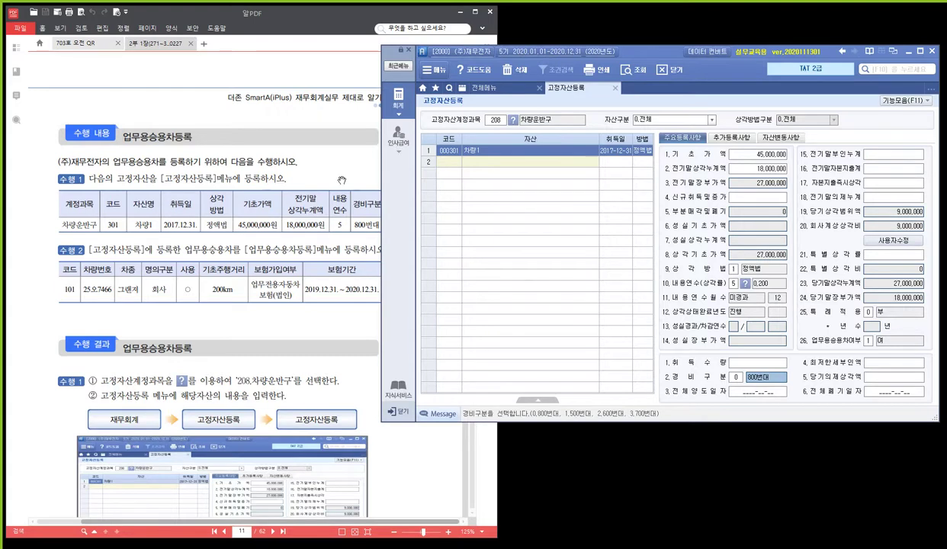
key(Return)
key(Return)
key(Return)
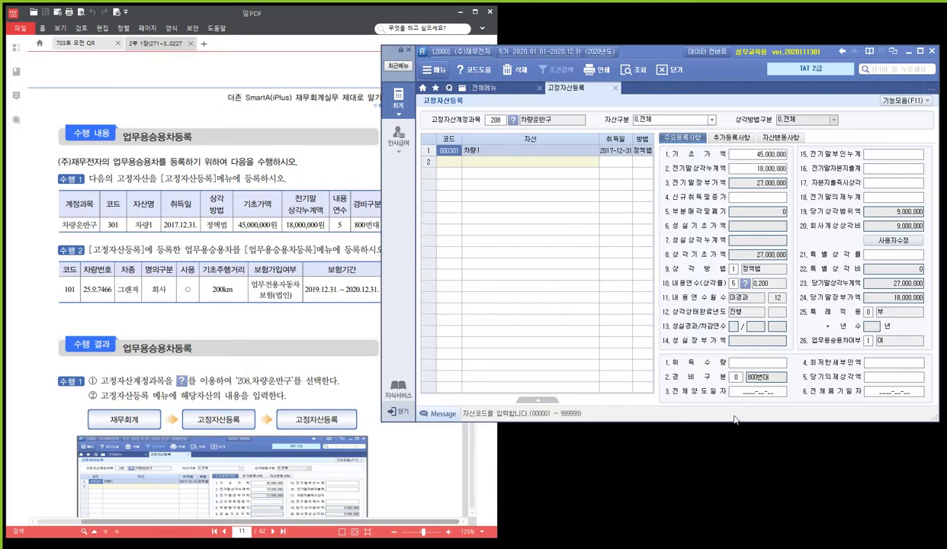
- Open the 업무용승용차등록 screen from the full menu
click(491, 89)
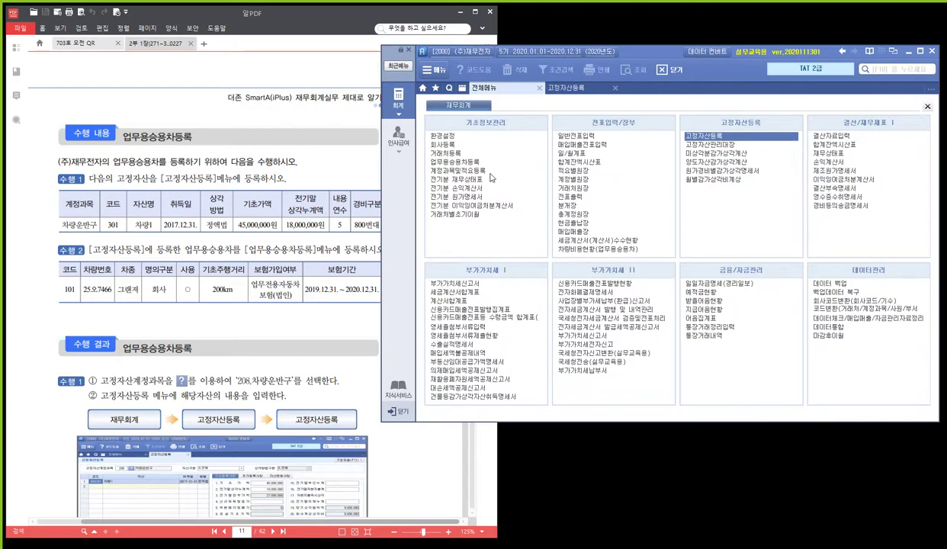
click(488, 163)
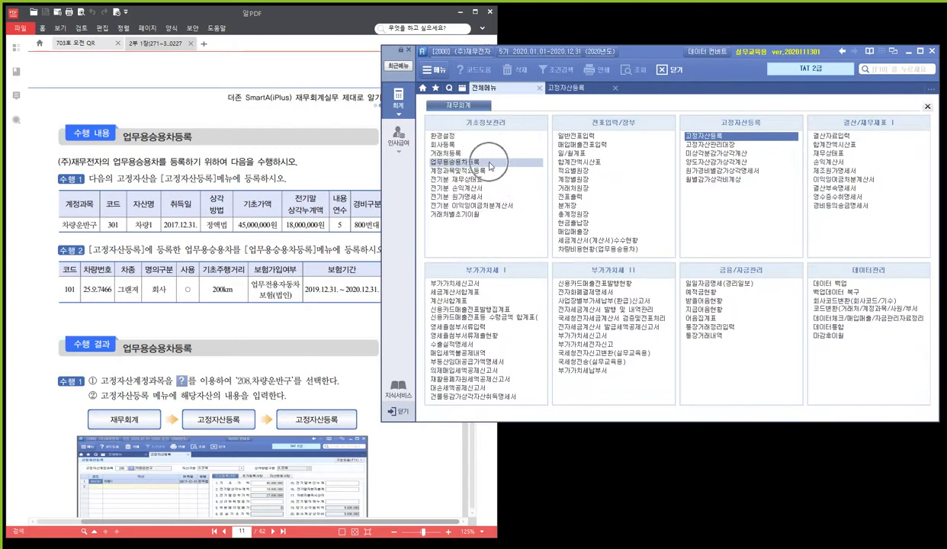
click(490, 164)
click(490, 166)
click(490, 164)
click(489, 164)
click(489, 164)
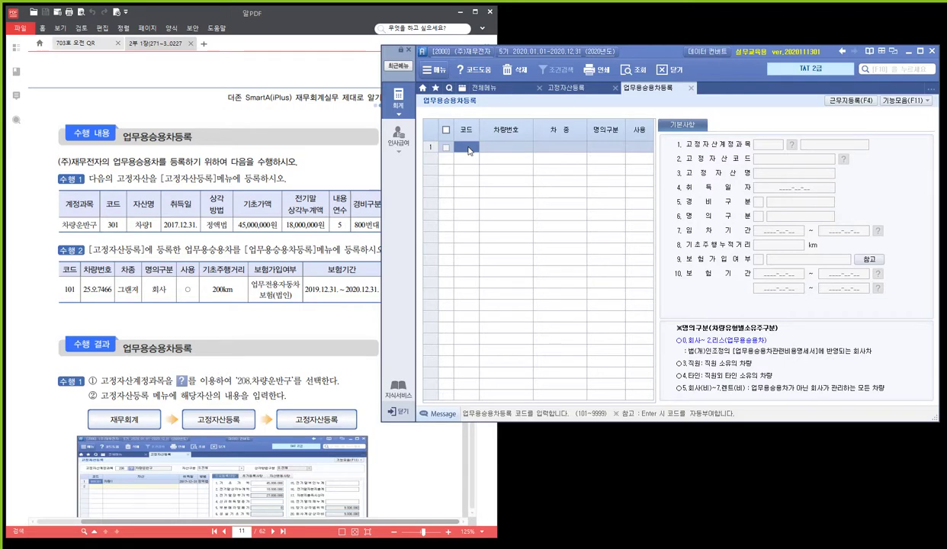
text(101)
key(Return)
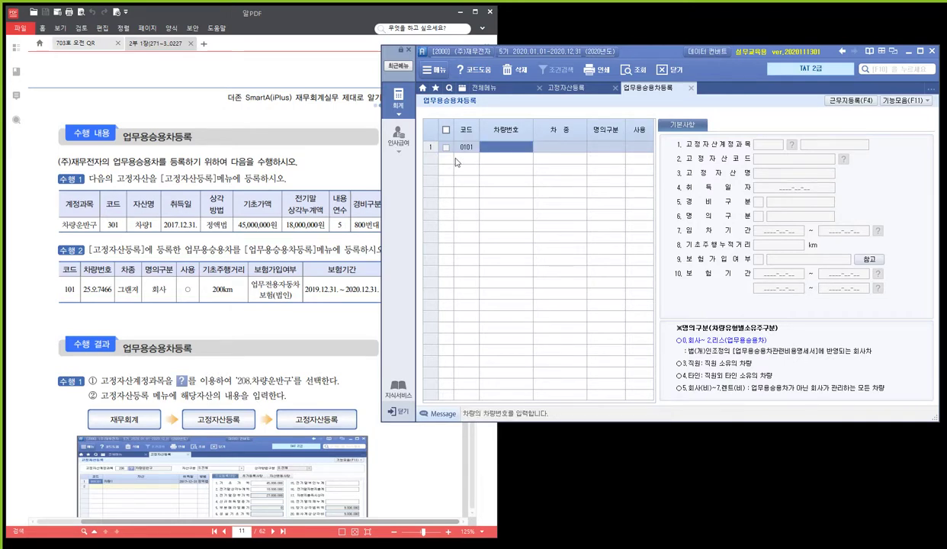
text(25)
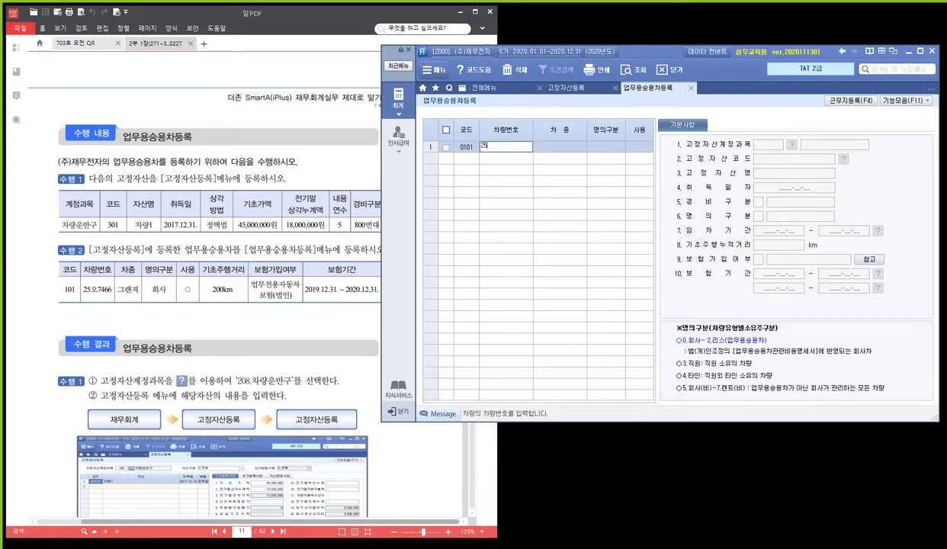
text(오7466)
key(Return)
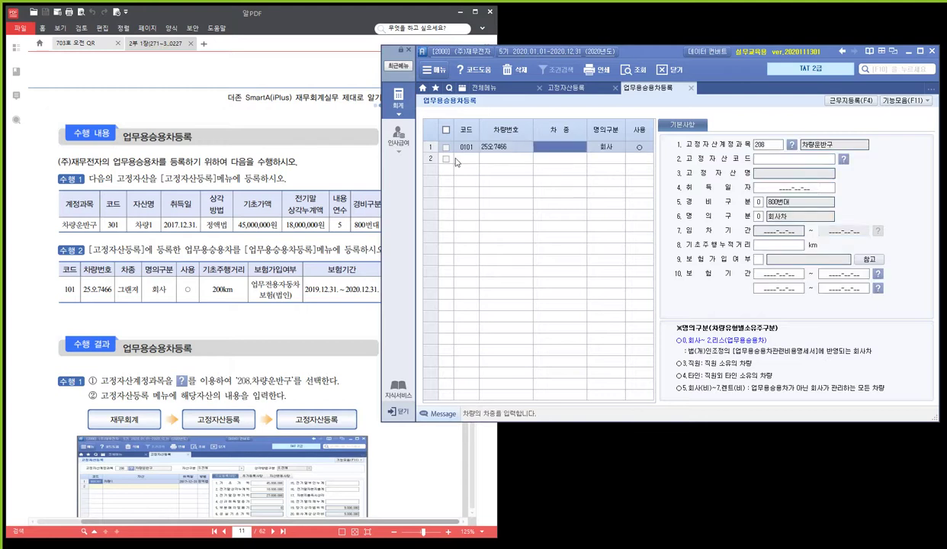
text(그랜저)
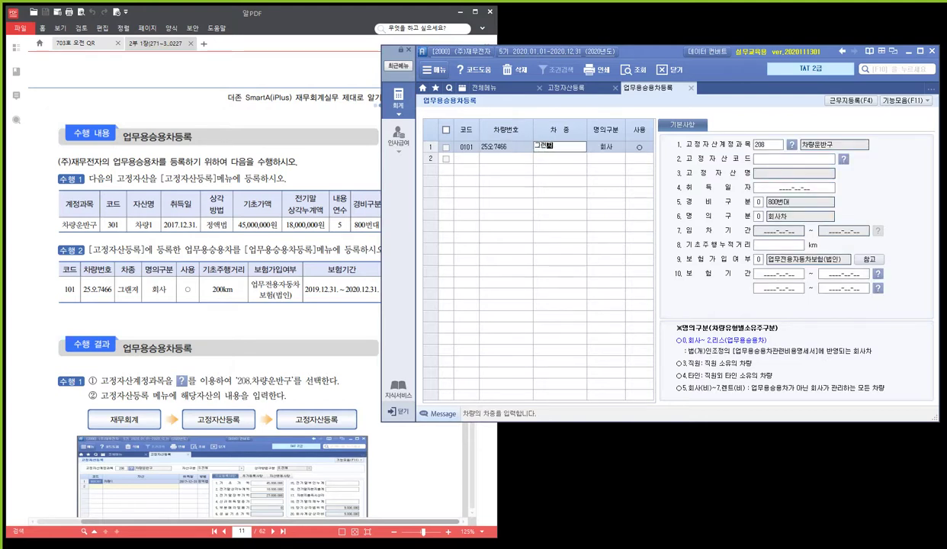
key(Return)
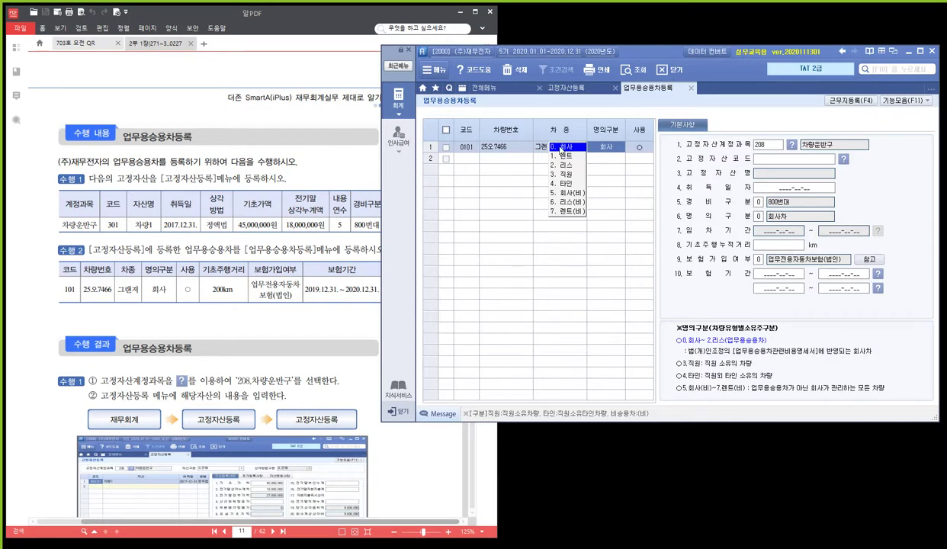
- Set the vehicle's 명의구분 to 0.회사 and link fixed asset 000301 차량1 as its 고정자산코드
click(562, 148)
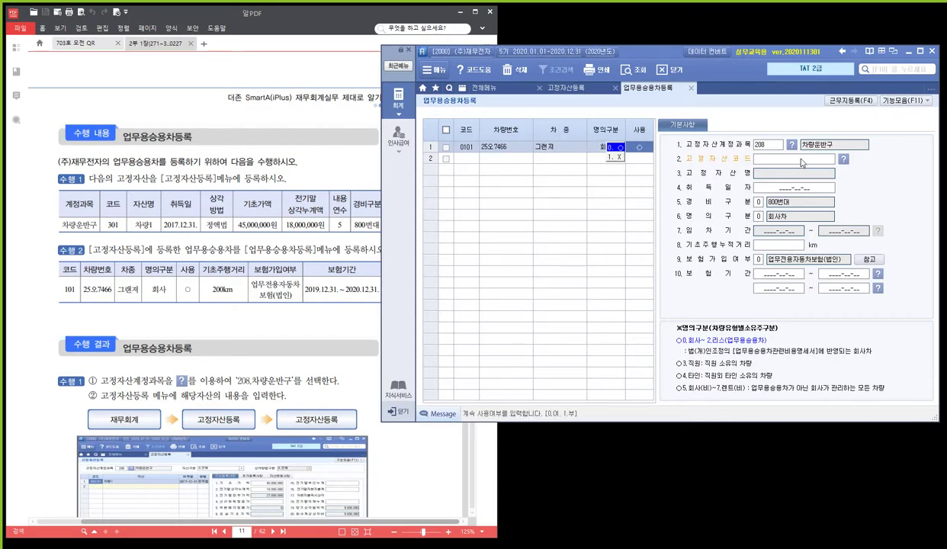
click(801, 162)
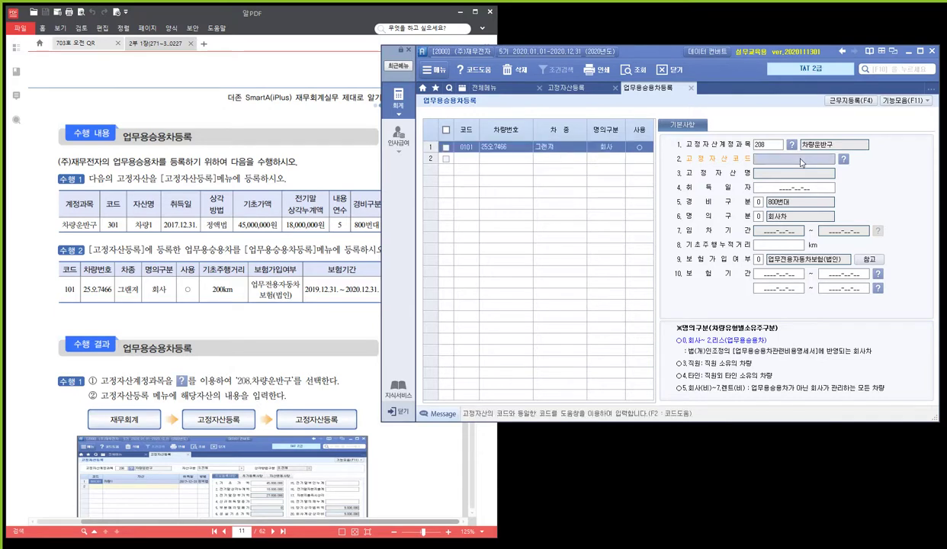
key(ctrl)
key(ctrl)
key(ctrl)
key(ctrl)
key(F2)
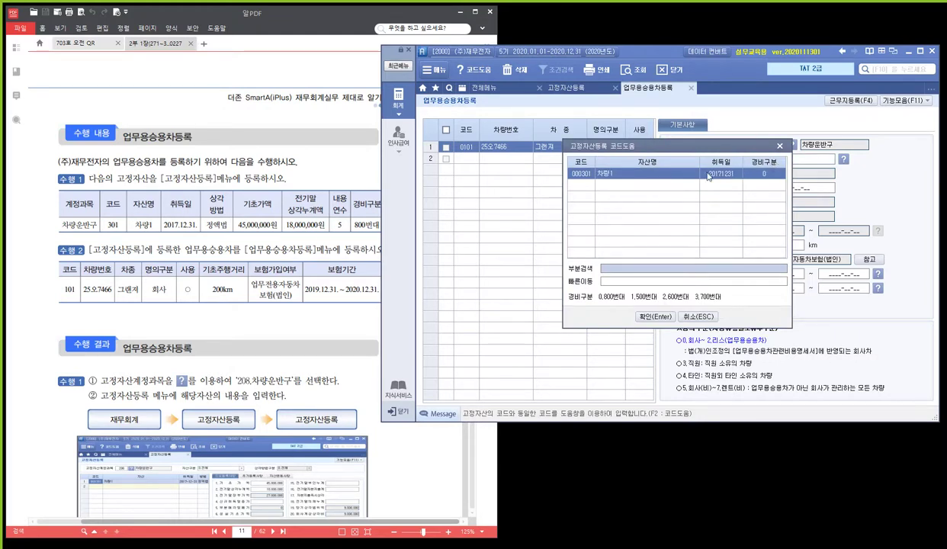
click(650, 174)
click(648, 181)
click(645, 180)
click(644, 180)
click(645, 180)
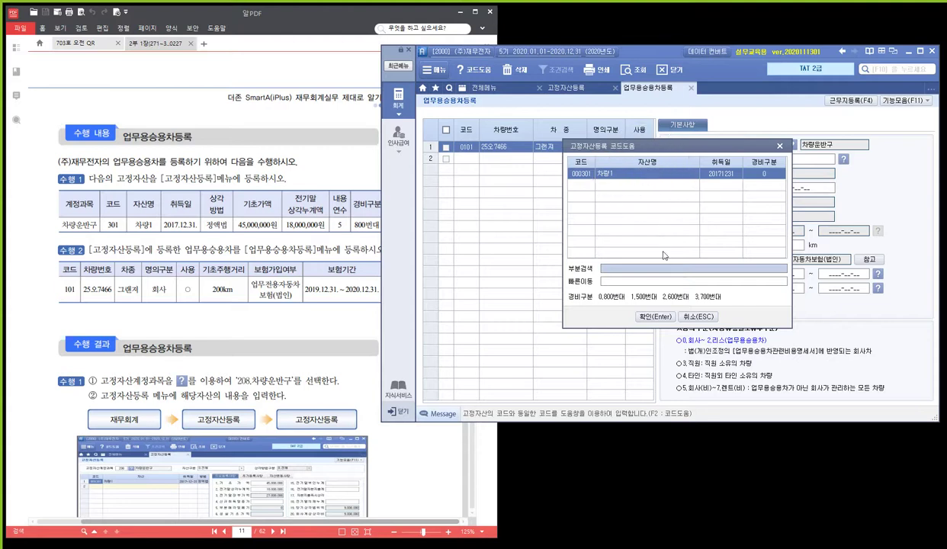
click(652, 317)
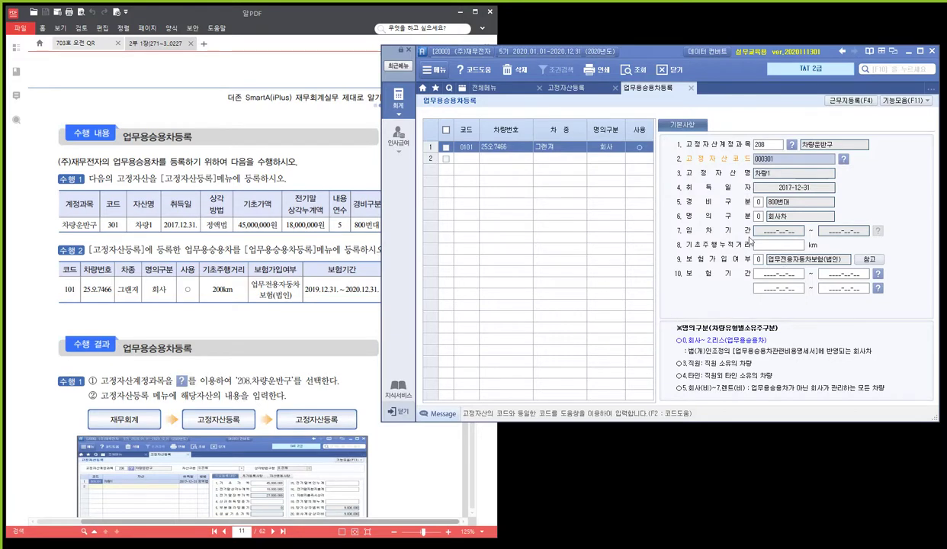
- Accept 0.800번대 as 경비구분 and 회사차 as 명의구분, and set 기초주행누적거리 to 200 km
key(Return)
key(Return)
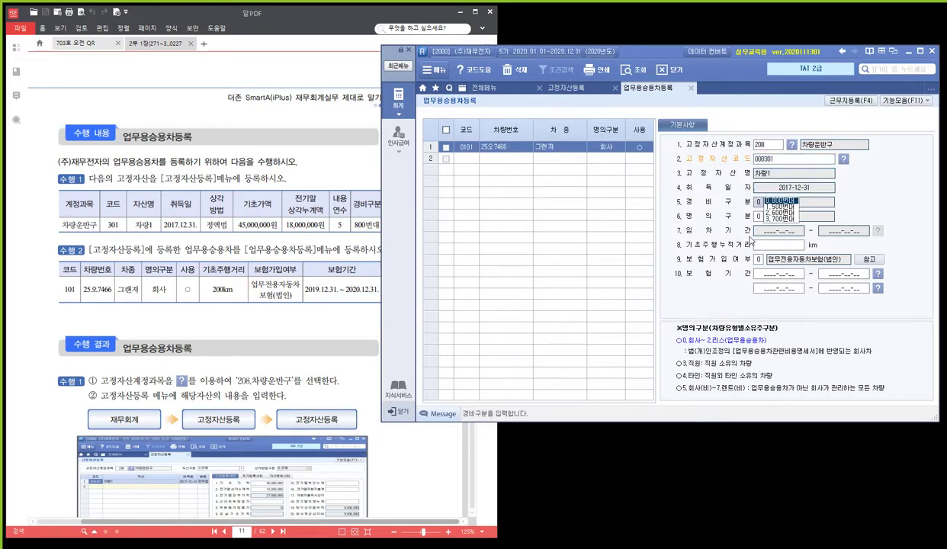
key(Return)
key(Return)
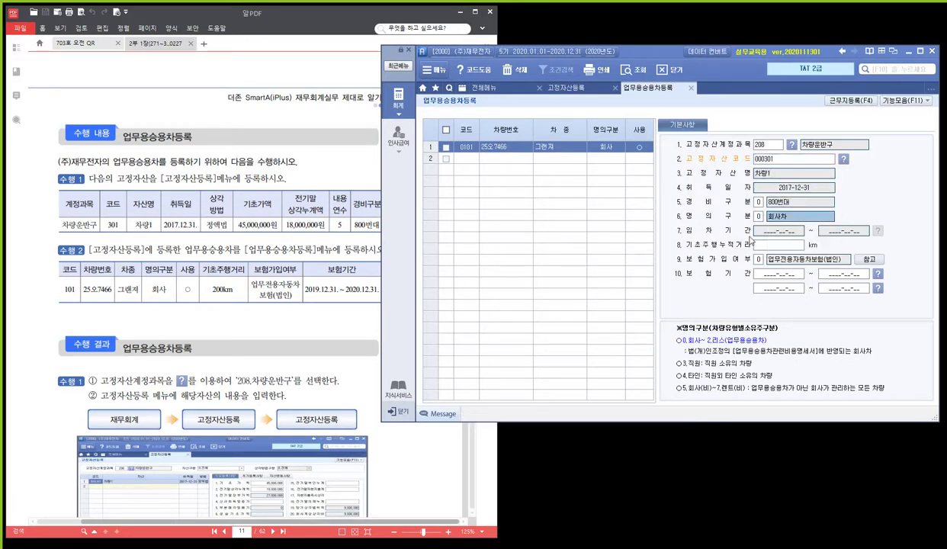
key(Return)
key(Return)
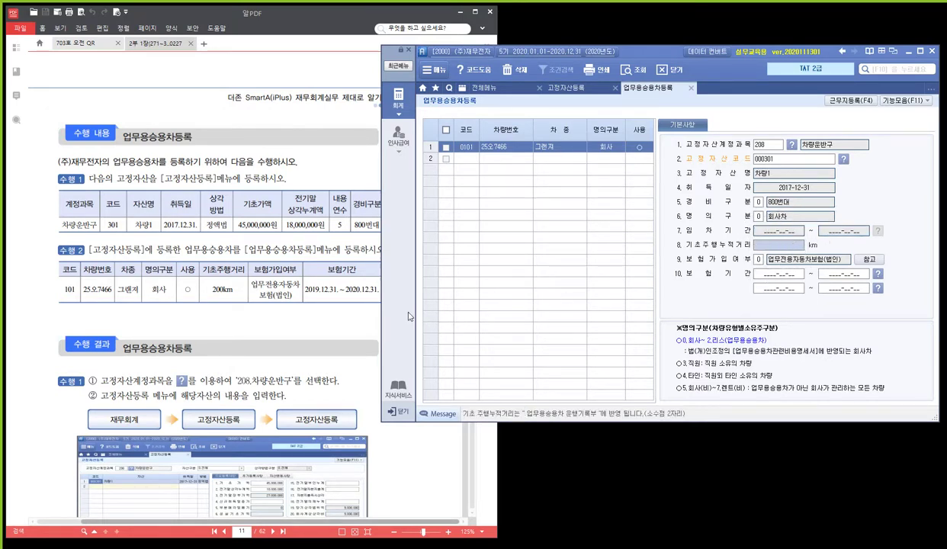
text(200)
key(Return)
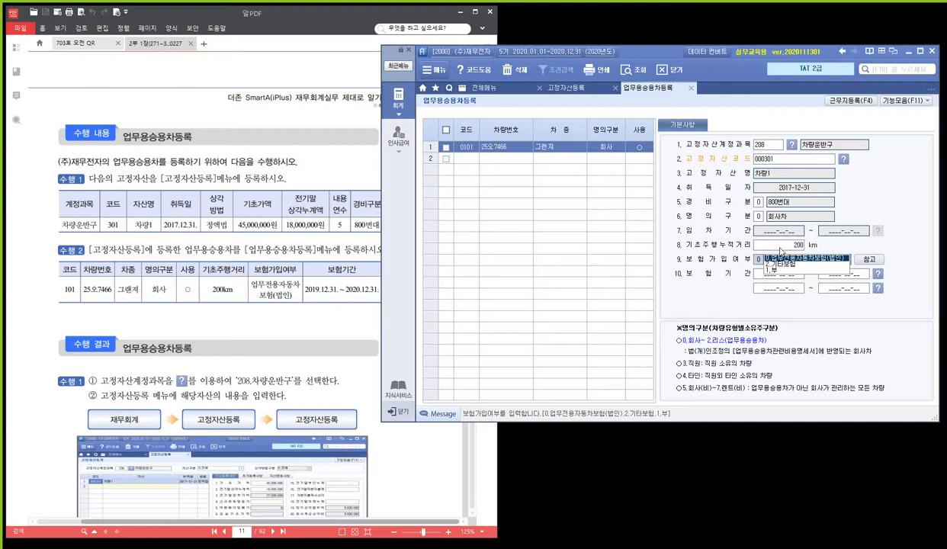
- Accept 0.업무전용자동차보험(법인) as 보험가입여부 and enter the insurance period 2019-12-31 to 2020-12-31
key(Return)
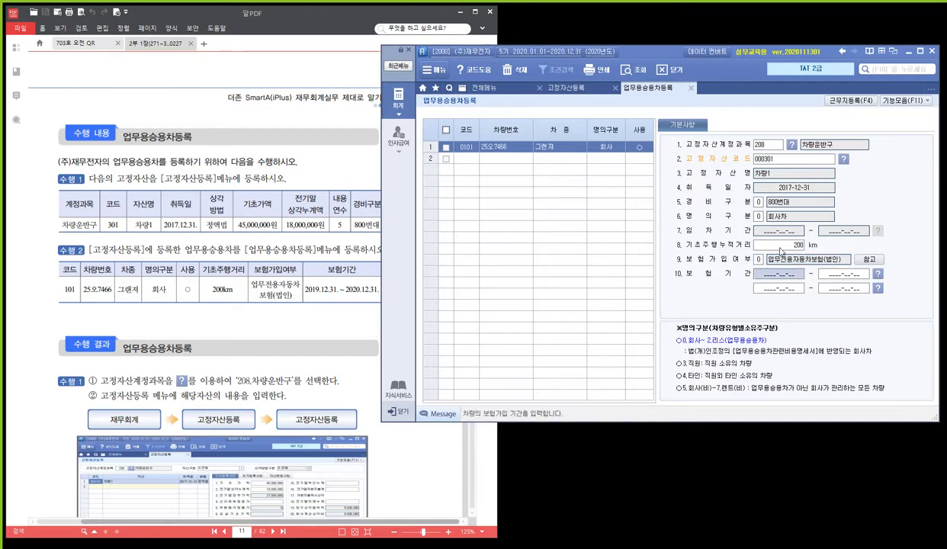
text(20191231)
key(Return)
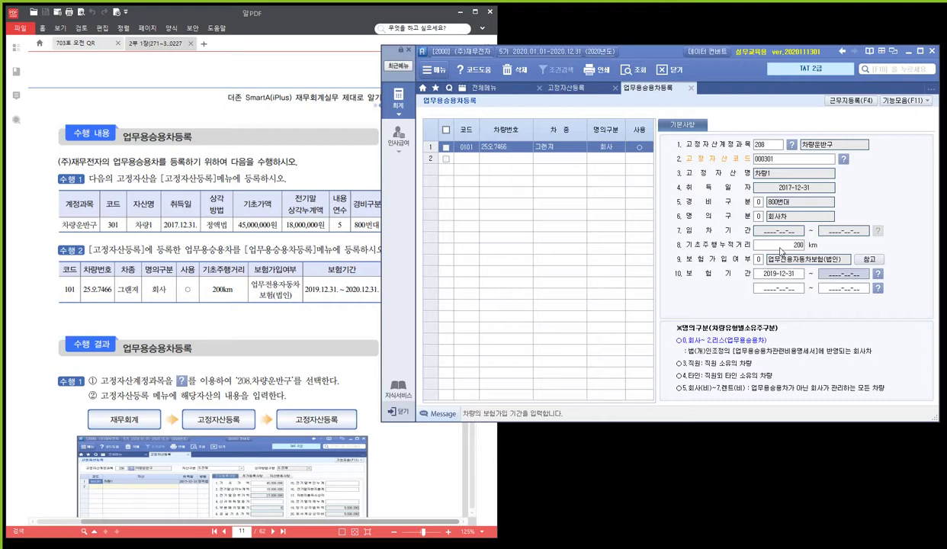
text(2020-12-)
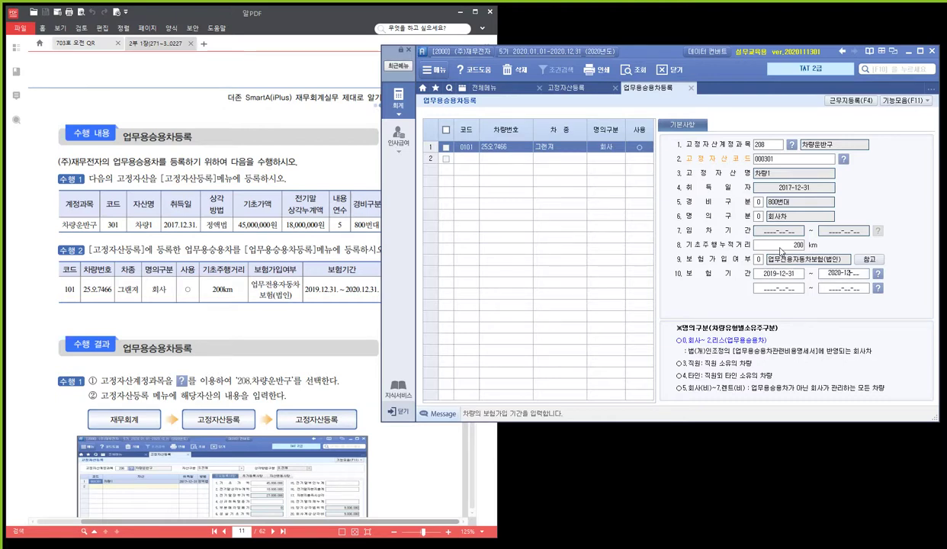
text(31)
key(Return)
key(Return)
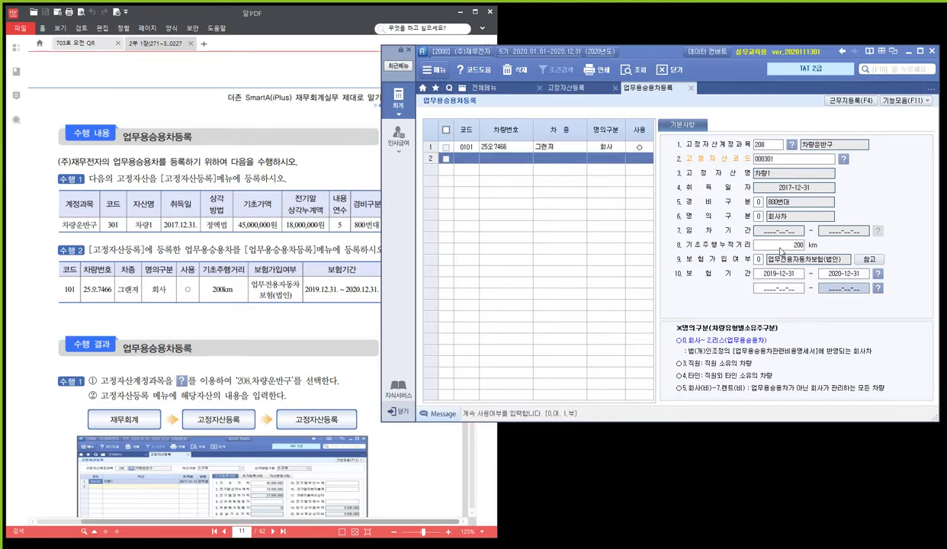
key(Up)
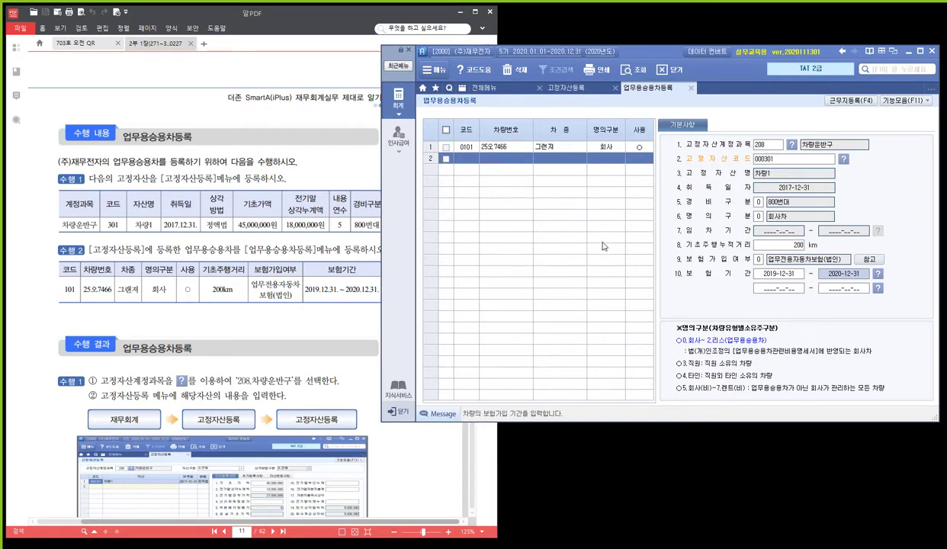
- Close the 업무용승용차등록 and 고정자산등록 screens
click(690, 88)
click(614, 88)
- Switch to the textbook PDF and examine the 계정과목 및 적요등록 exercise on page 283, highlighting accounts 821 보험료 and 822 차량유지비
click(346, 307)
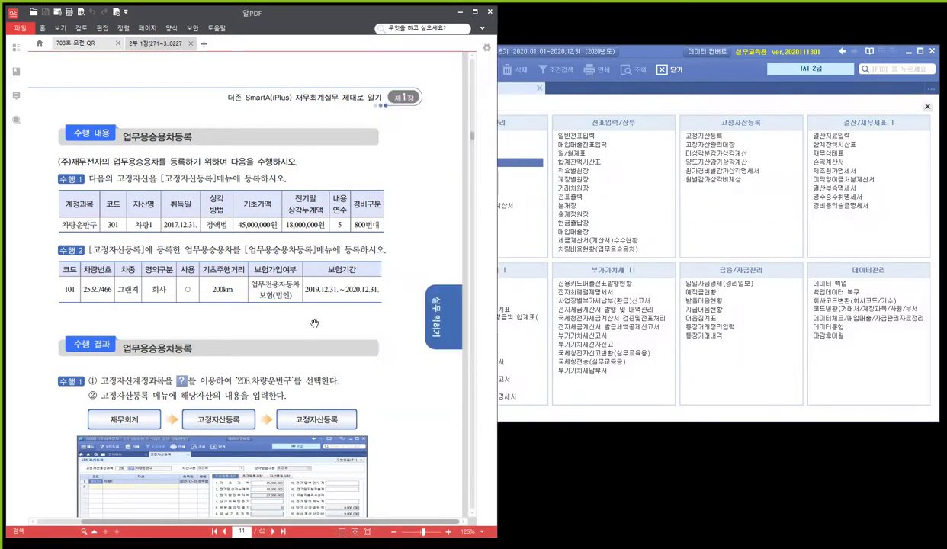
scroll(308, 311, down, 5)
scroll(316, 305, down, 15)
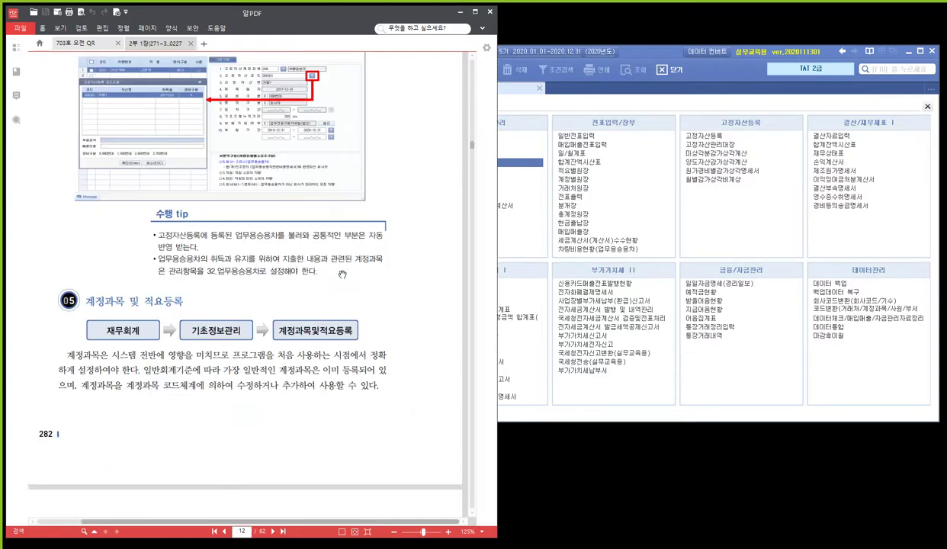
scroll(342, 273, down, 3)
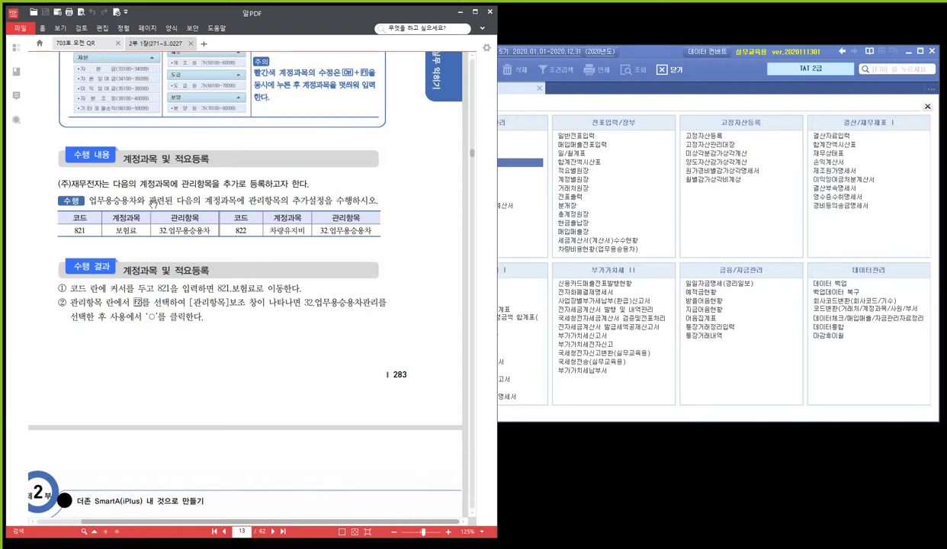
key(F9)
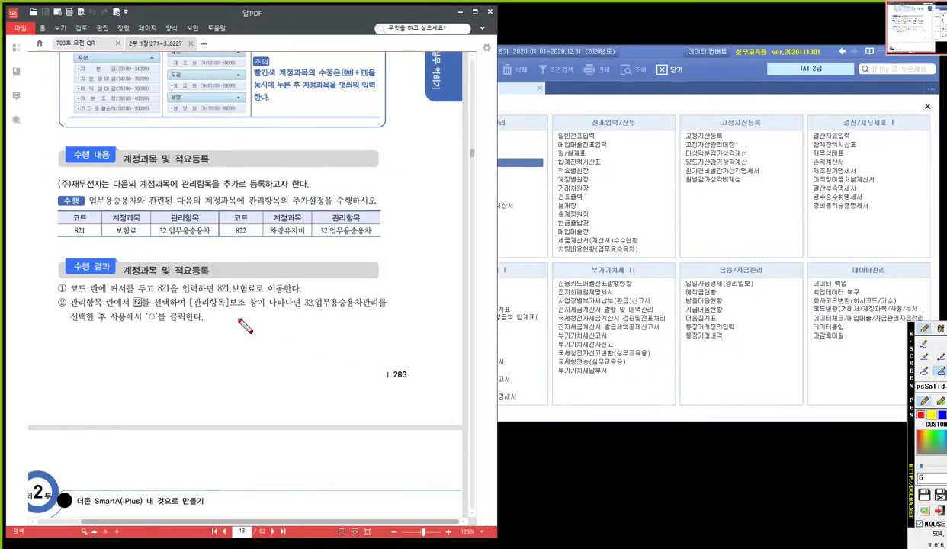
drag(51, 222, 147, 239)
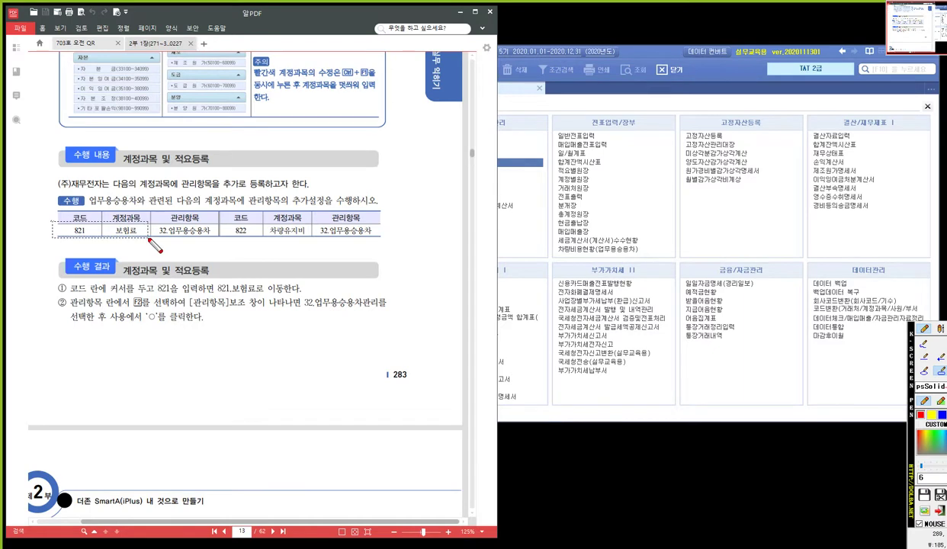
drag(217, 223, 305, 239)
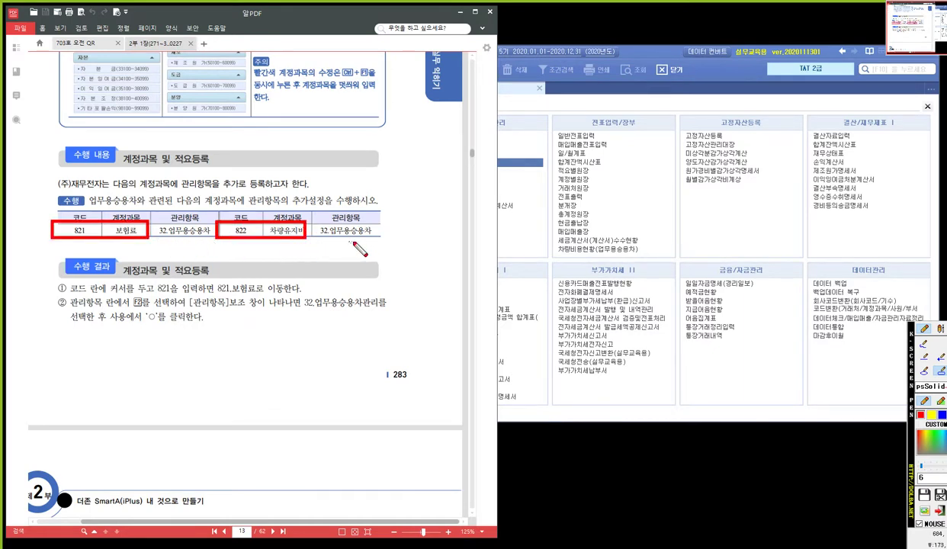
click(365, 244)
click(203, 244)
click(328, 245)
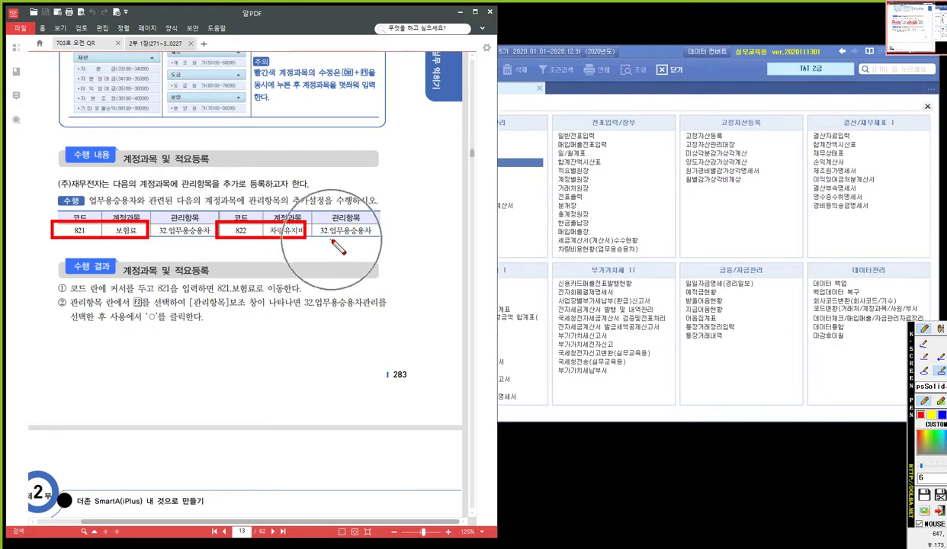
click(183, 253)
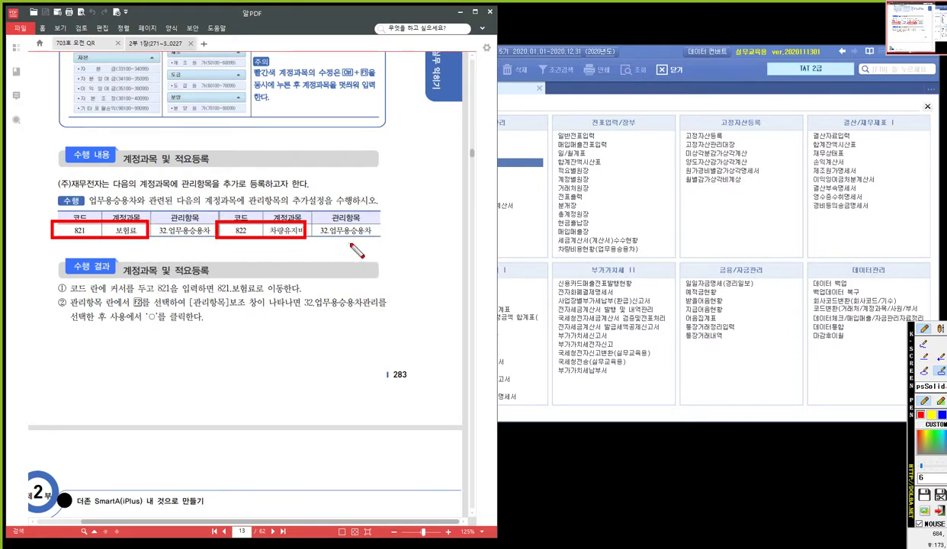
click(104, 228)
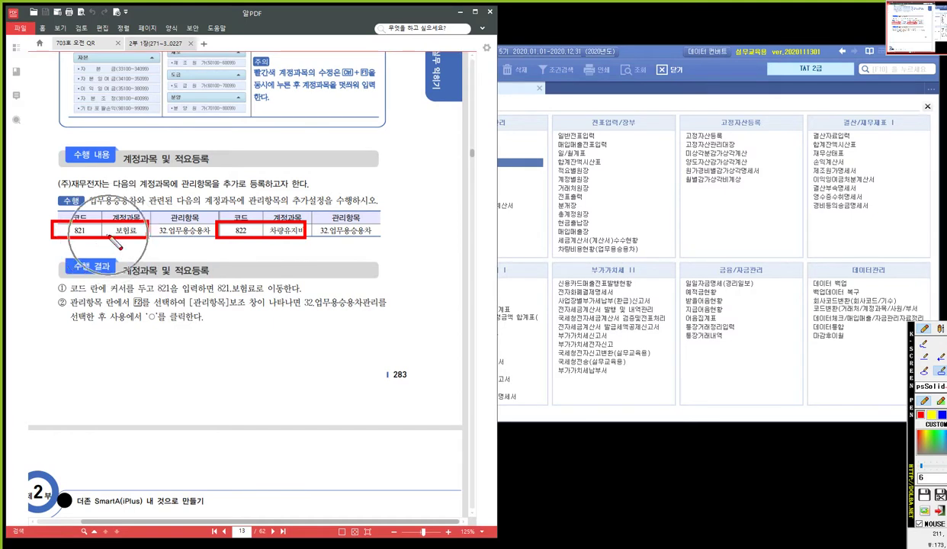
click(279, 229)
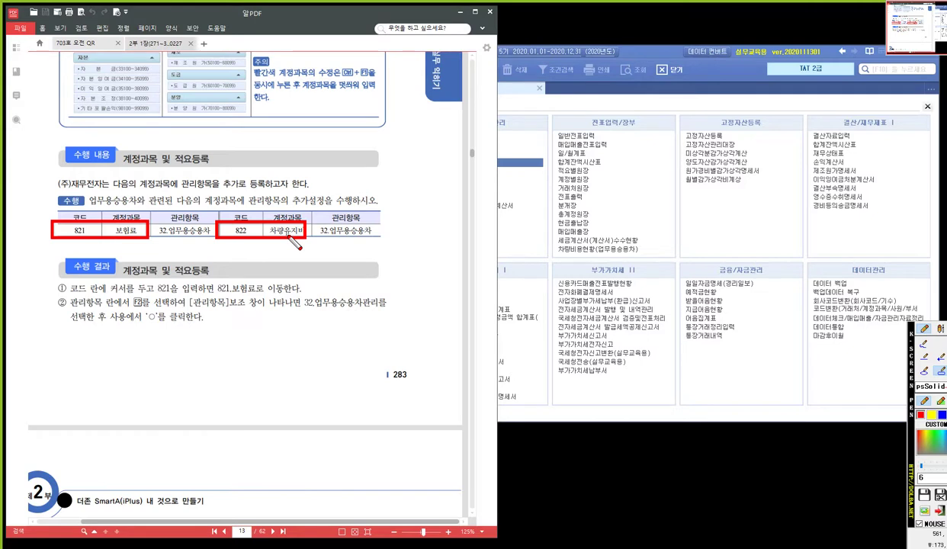
key(Escape)
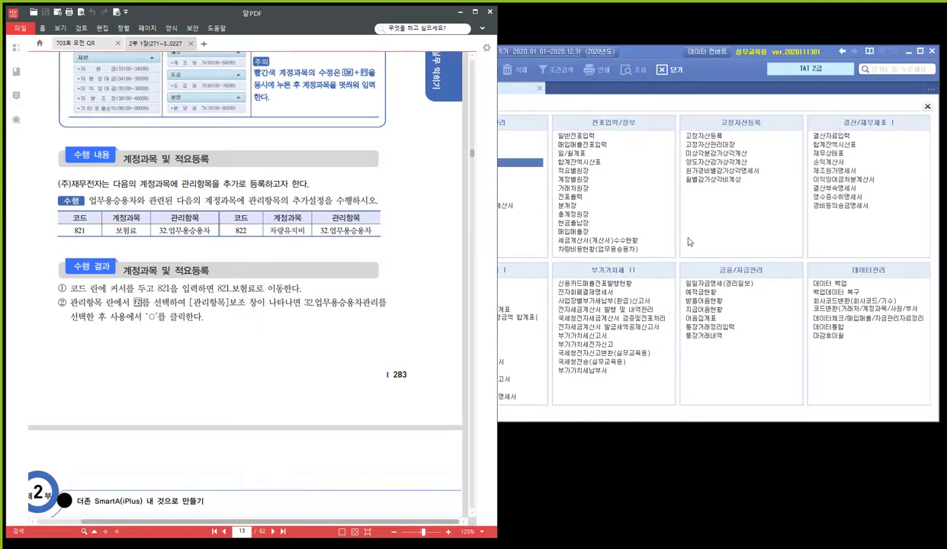
- Switch back to the SmartA accounting program, hide its module sidebar and open the 계정과목및적요등록 screen
click(696, 211)
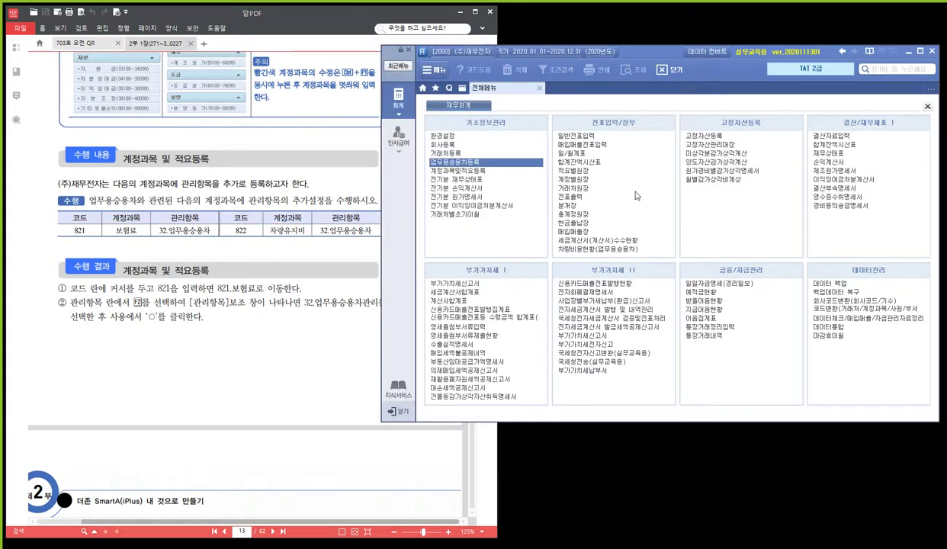
click(464, 169)
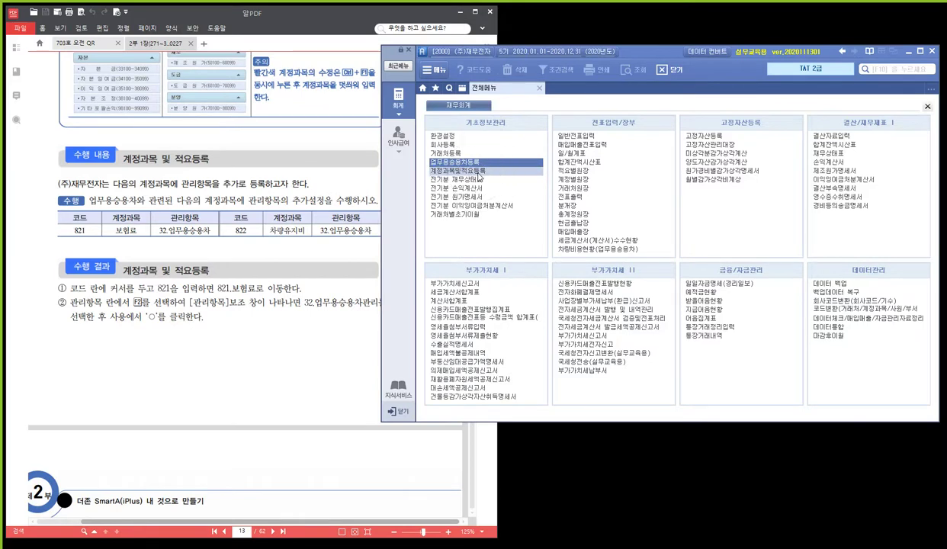
click(479, 173)
click(479, 176)
click(408, 50)
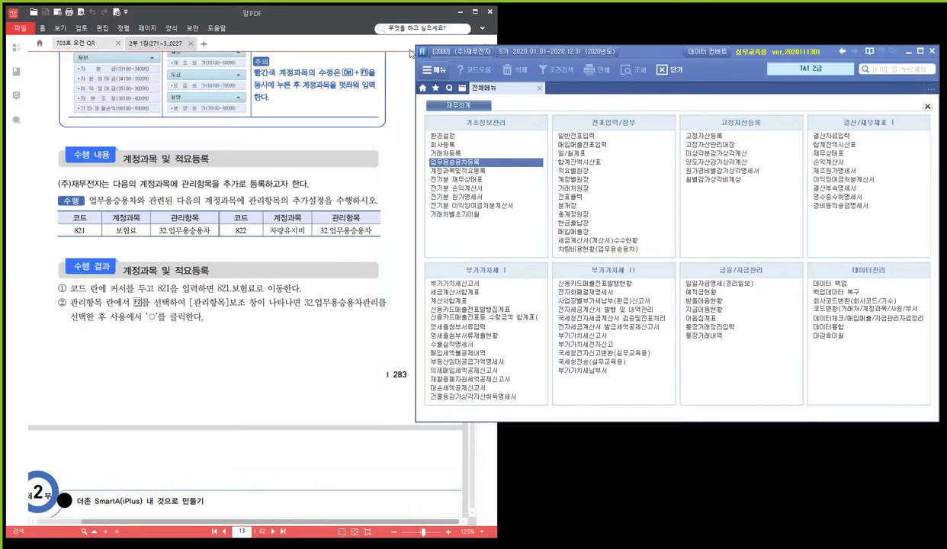
click(465, 169)
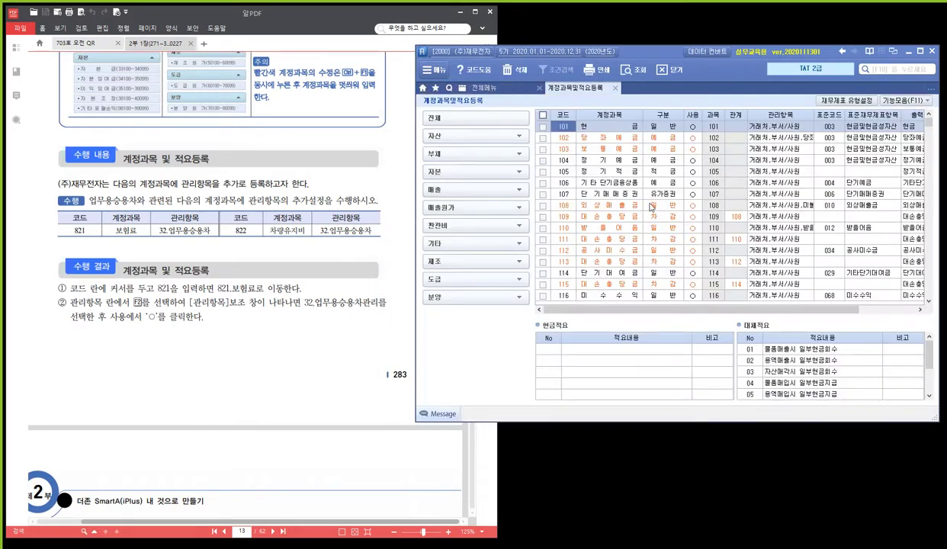
- Go to account code 821 보험료 in the account list
click(564, 183)
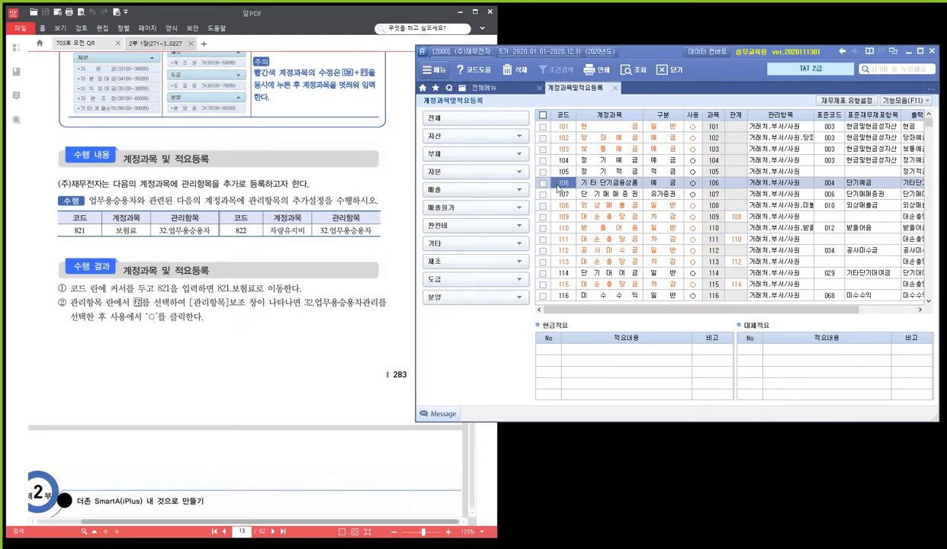
text(821)
key(Return)
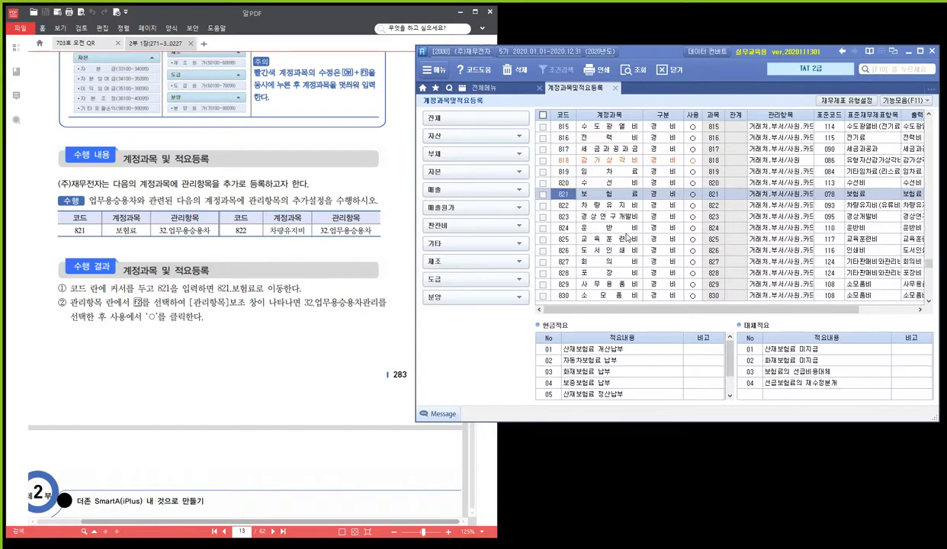
click(612, 196)
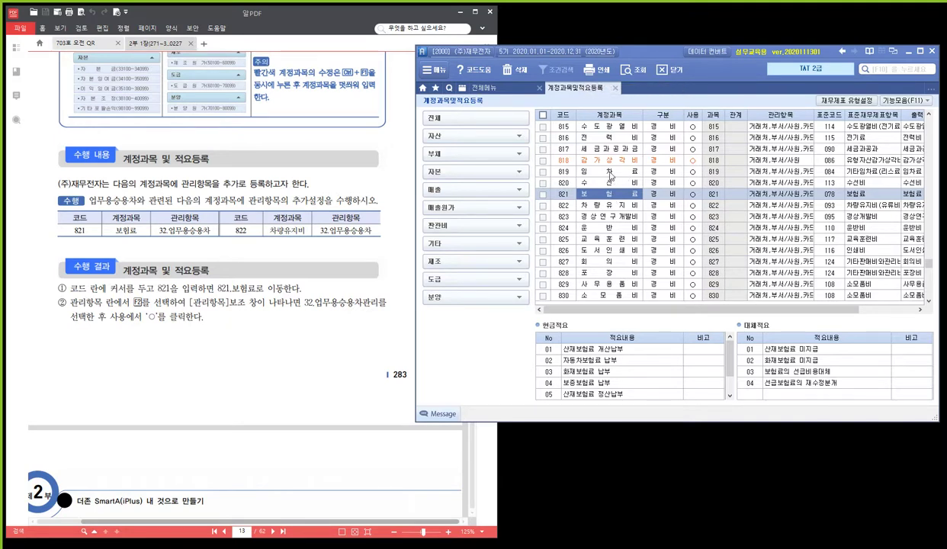
- Add management item 32.업무용승용차 to account 821 보험료 by setting its 사용 to ○ and confirm
click(780, 197)
click(791, 199)
click(791, 200)
click(790, 198)
key(F2)
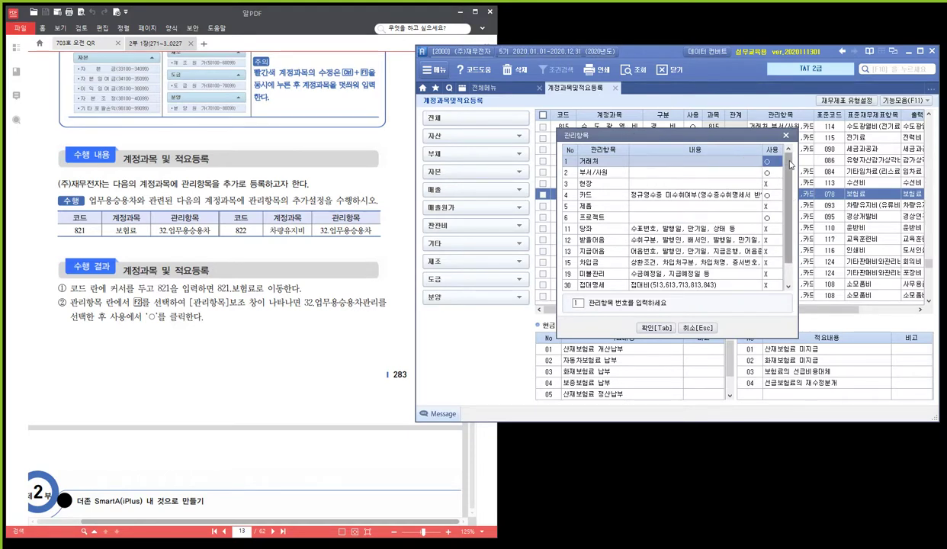
scroll(791, 165, down, 1)
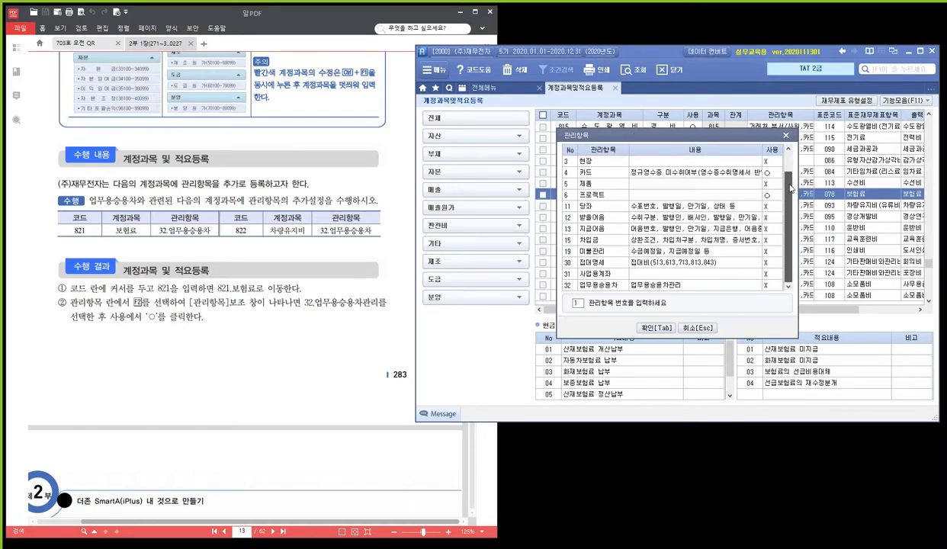
click(607, 286)
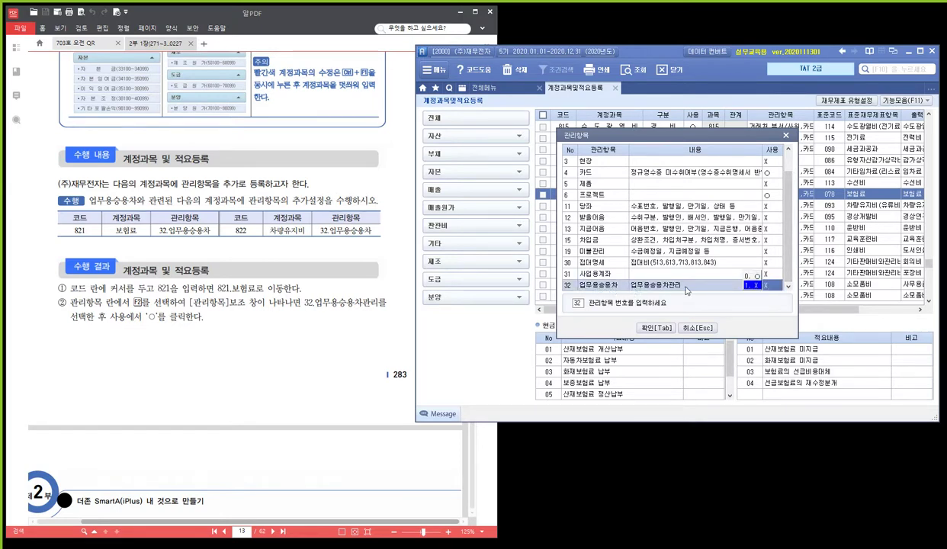
click(754, 276)
click(662, 329)
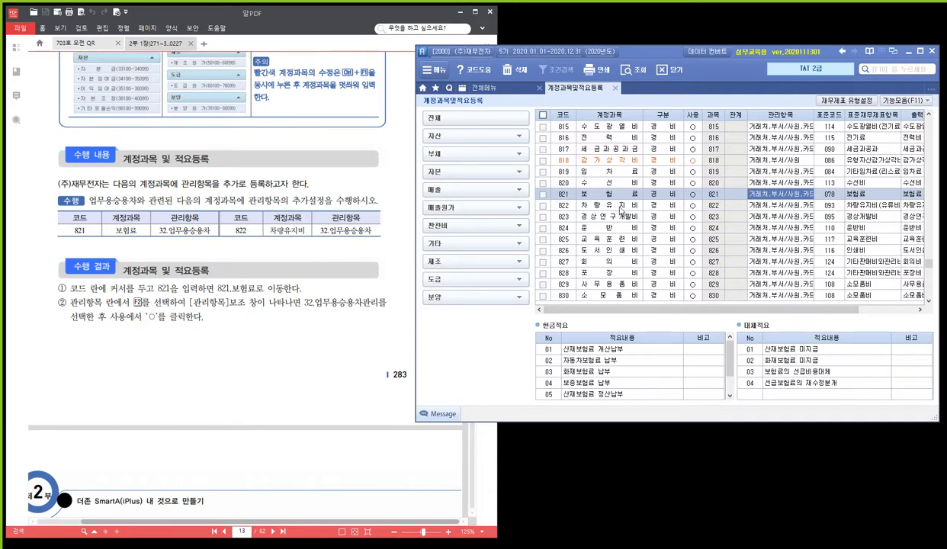
- Set management item 32.업무용승용차 to ○ for account 822 차량유지비, confirm, and mark the added item in its 관리항목 list
click(788, 205)
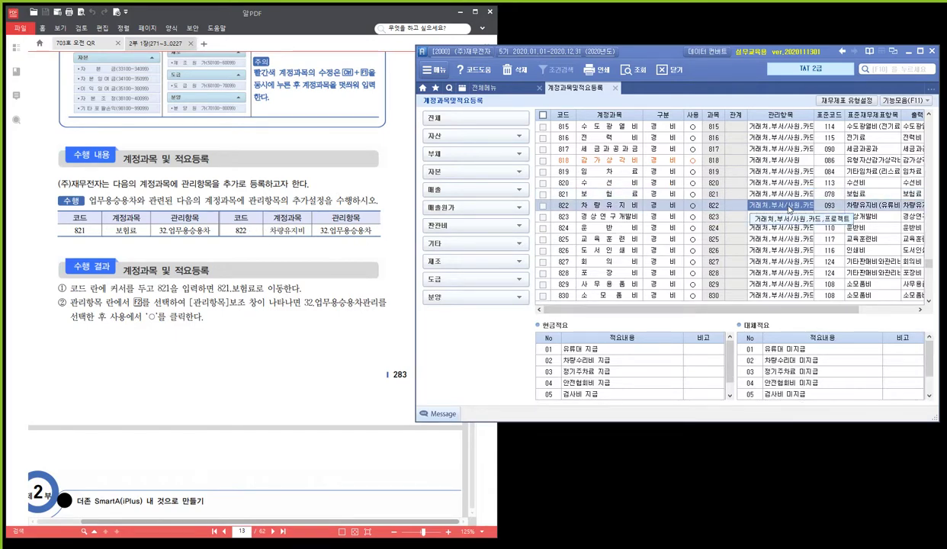
key(F2)
scroll(621, 260, down, 1)
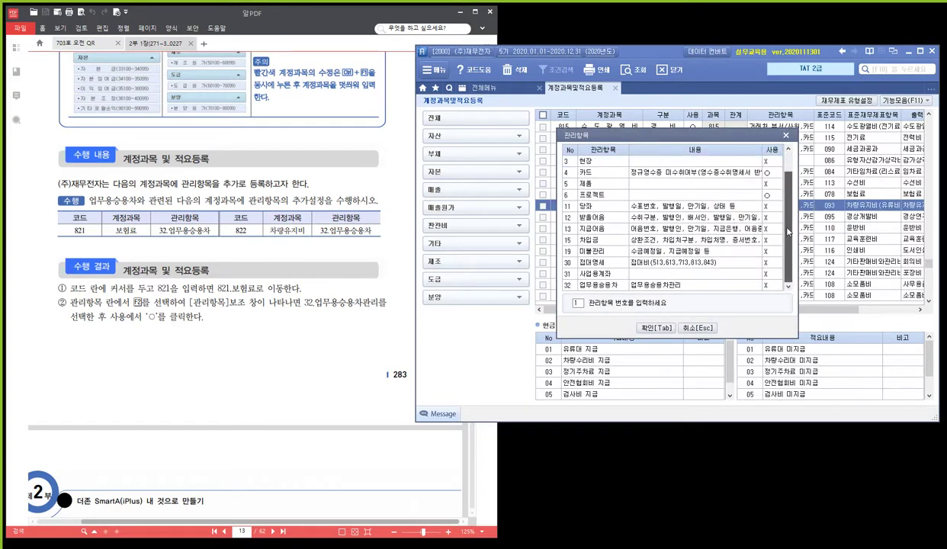
click(618, 286)
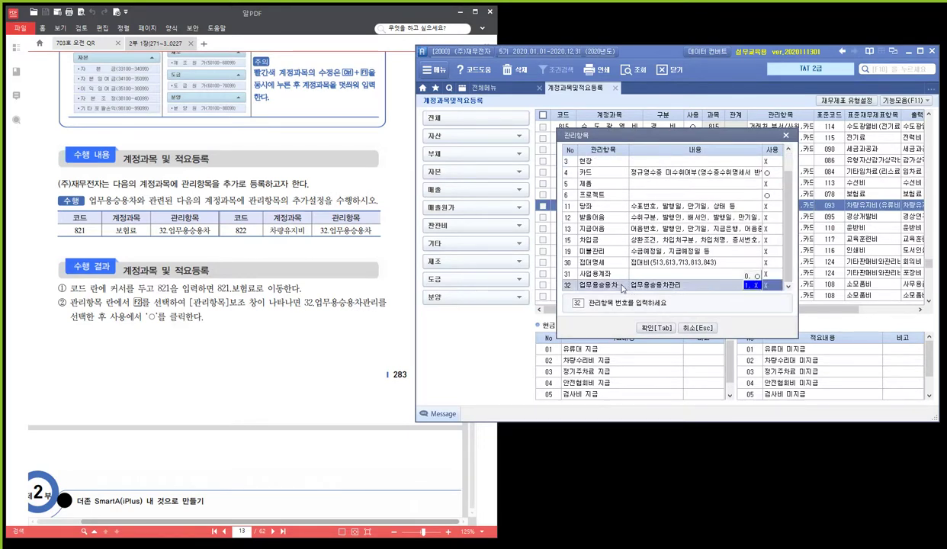
click(751, 275)
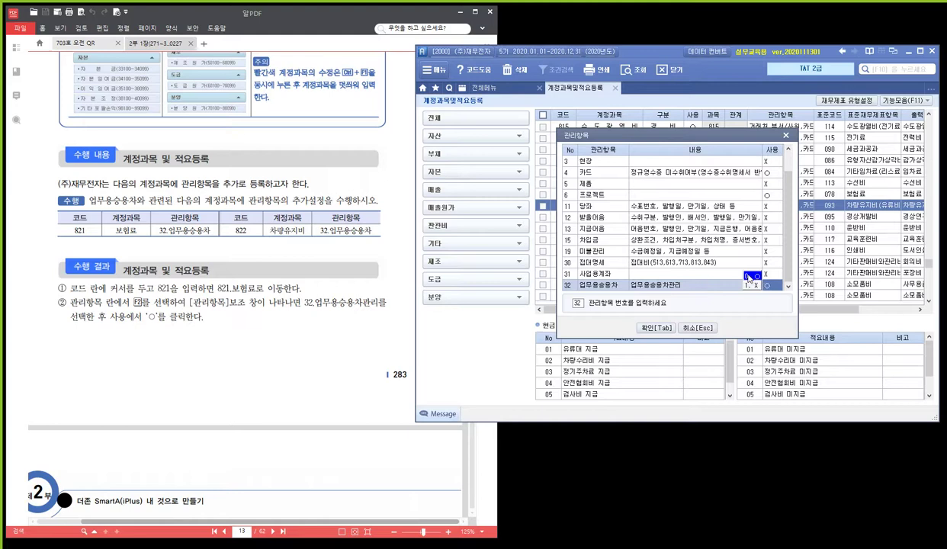
click(655, 290)
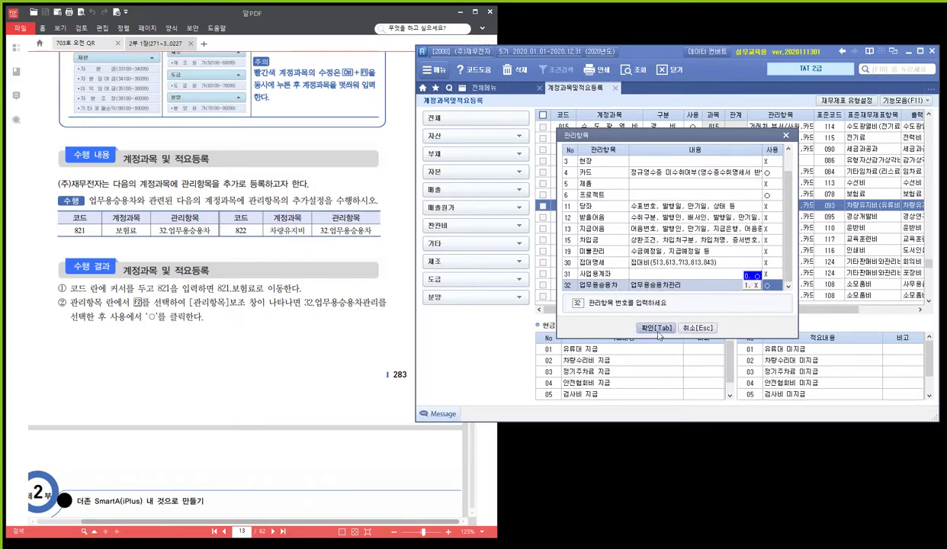
click(661, 329)
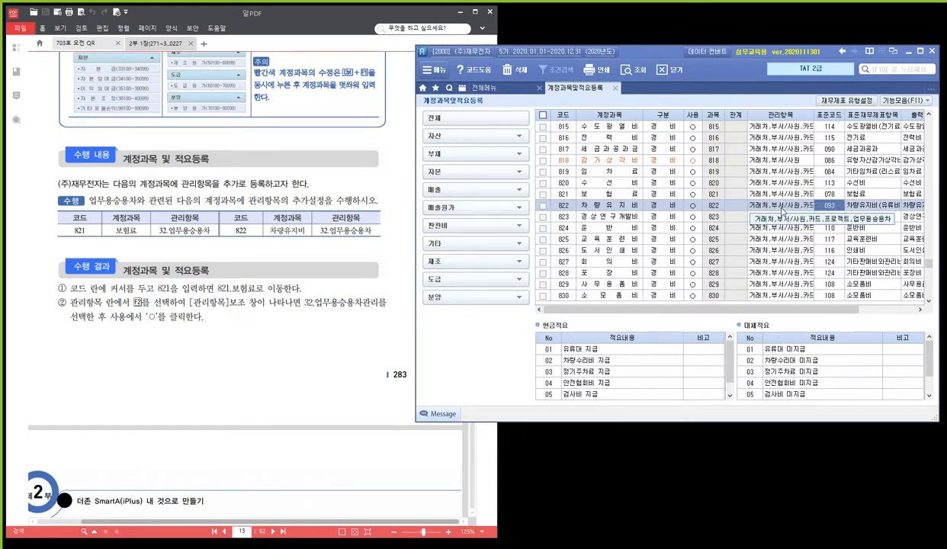
key(F9)
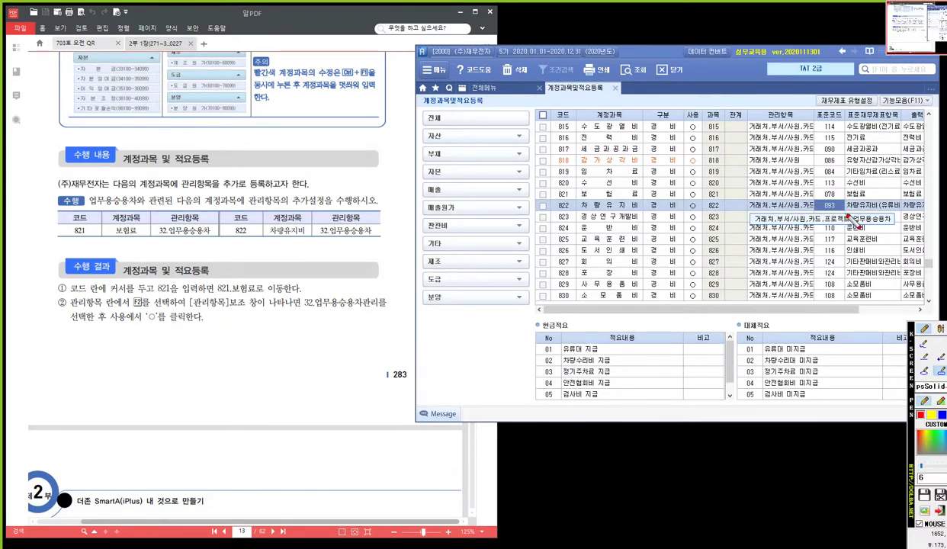
drag(847, 213, 897, 224)
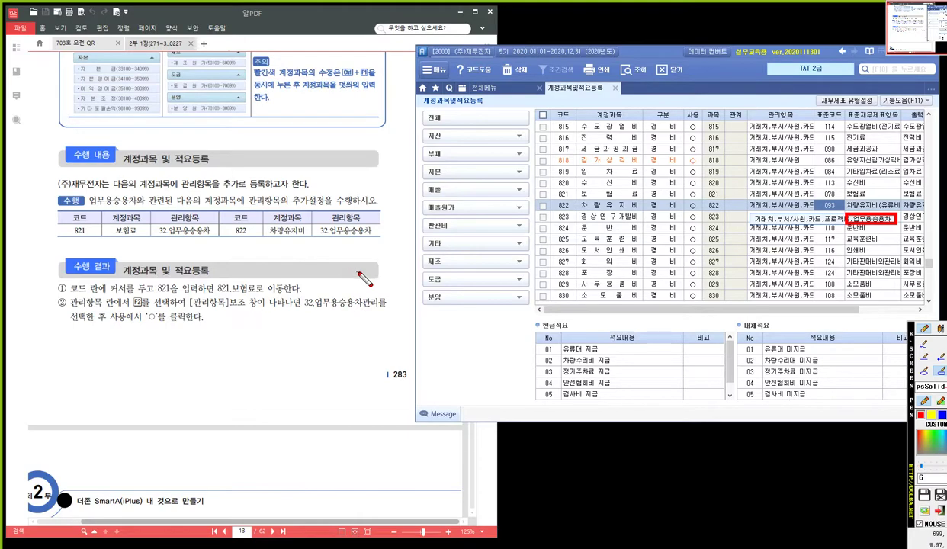
key(Escape)
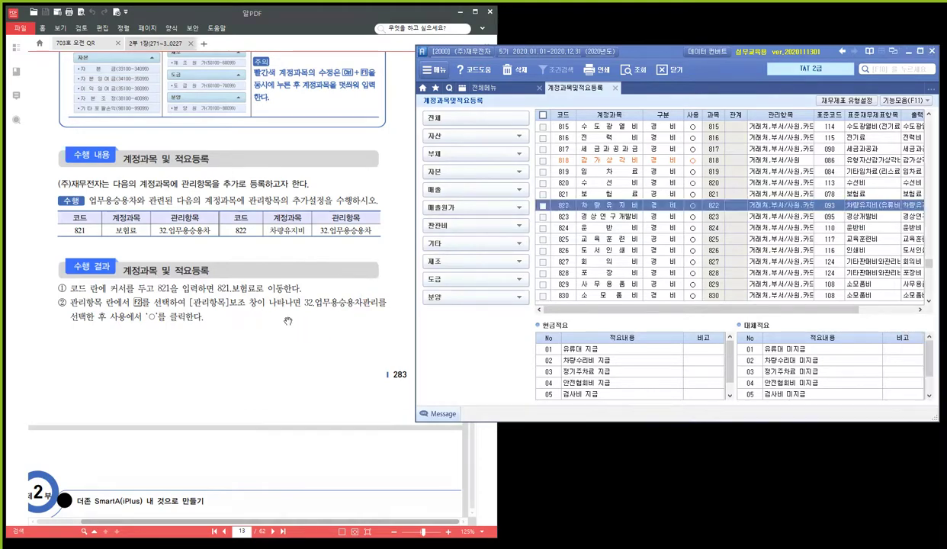
- Switch to the textbook PDF, find the 전표 작성하기(일반전표입력) exercise on page 292, and close the 계정과목및적요등록 screen in SmartA
click(288, 324)
scroll(319, 366, down, 15)
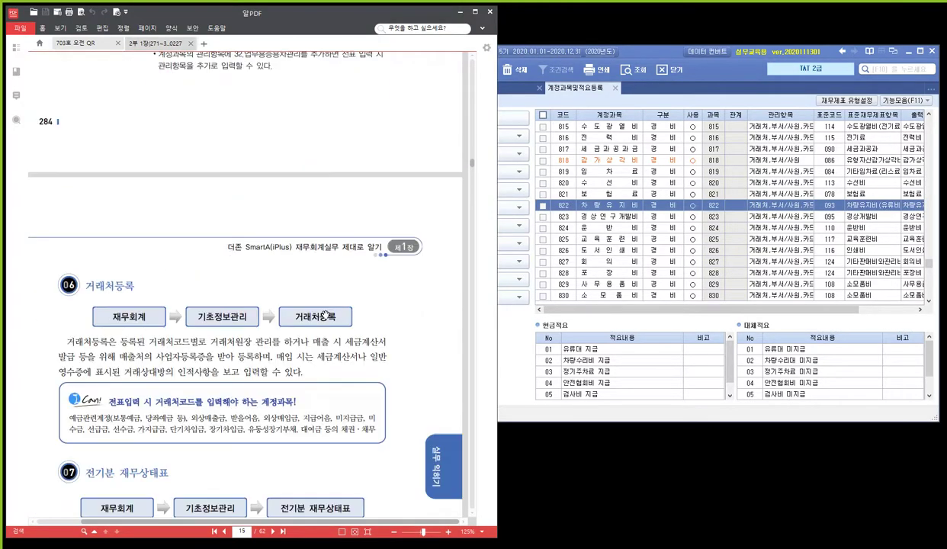
scroll(295, 310, down, 15)
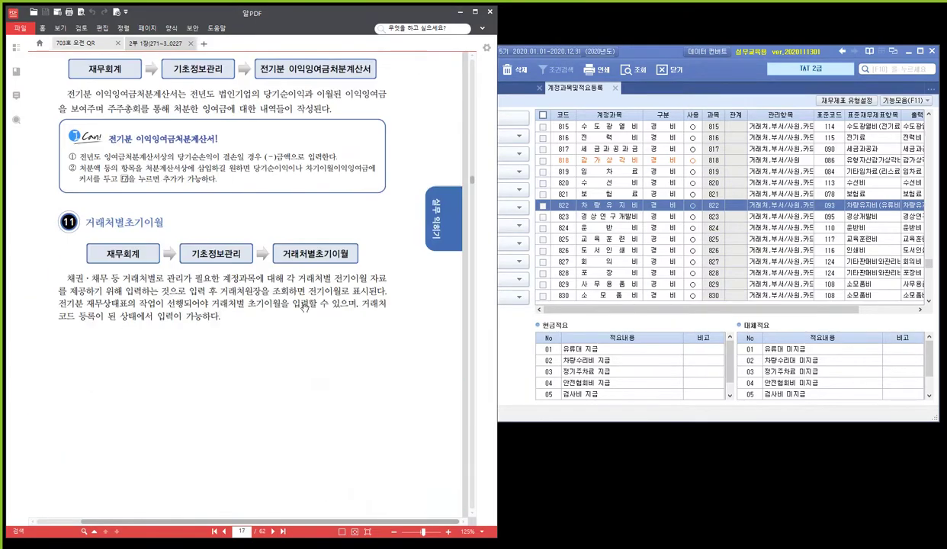
scroll(308, 306, down, 15)
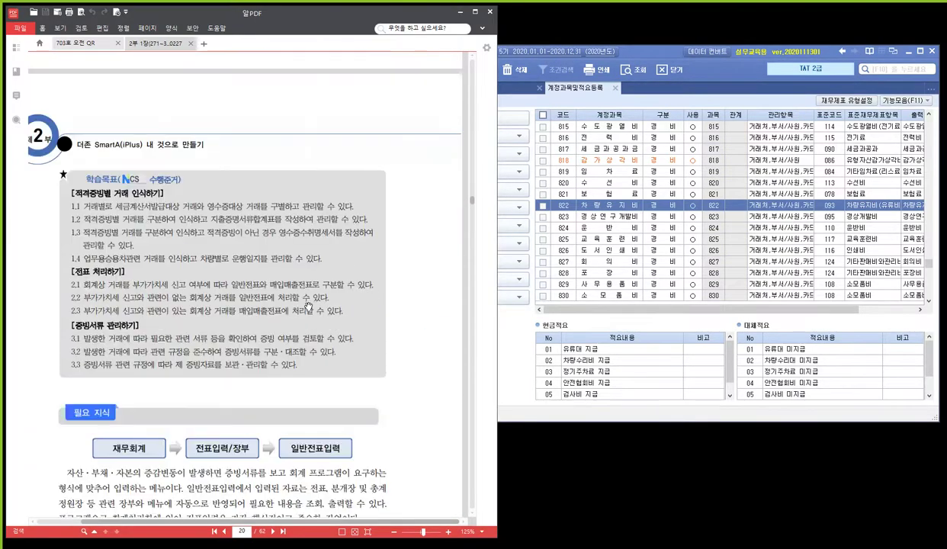
scroll(308, 307, down, 8)
scroll(308, 304, up, 3)
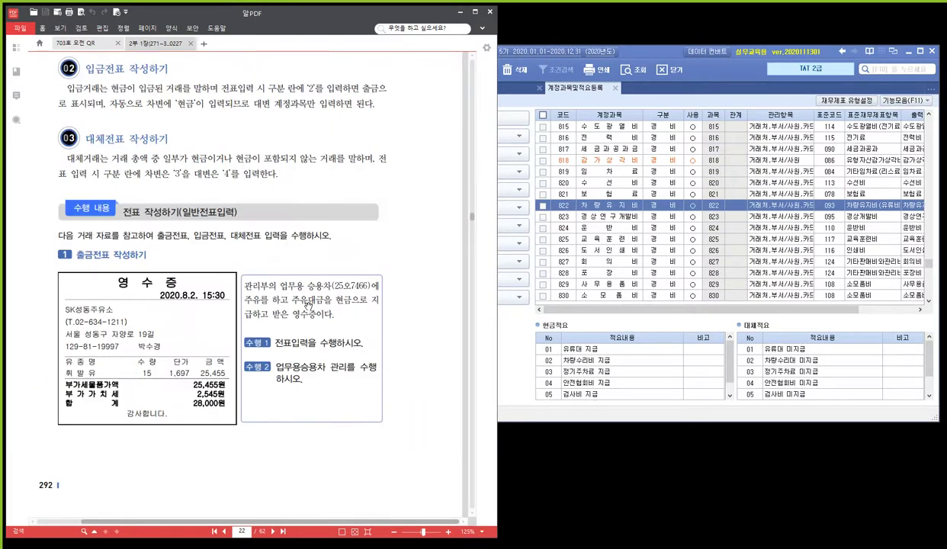
scroll(308, 303, down, 1)
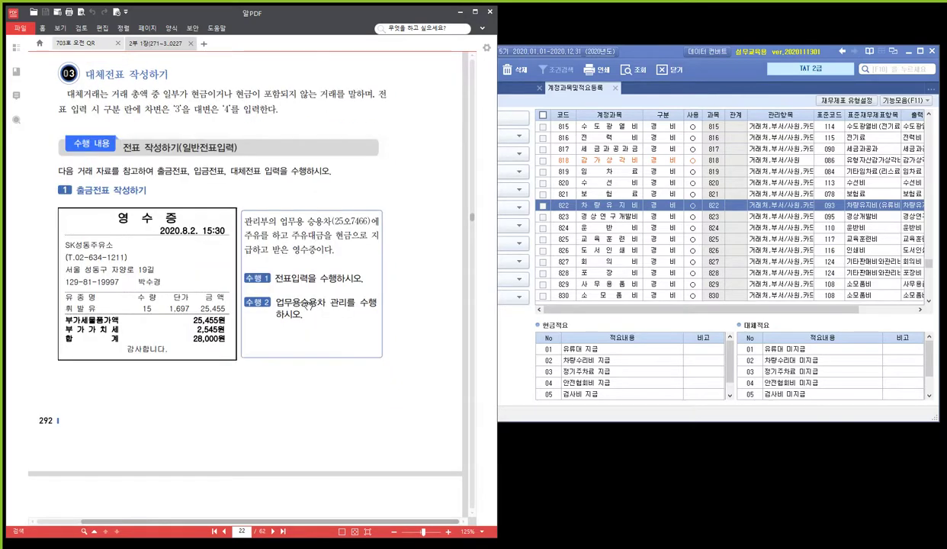
scroll(308, 303, down, 1)
scroll(308, 302, up, 1)
click(616, 91)
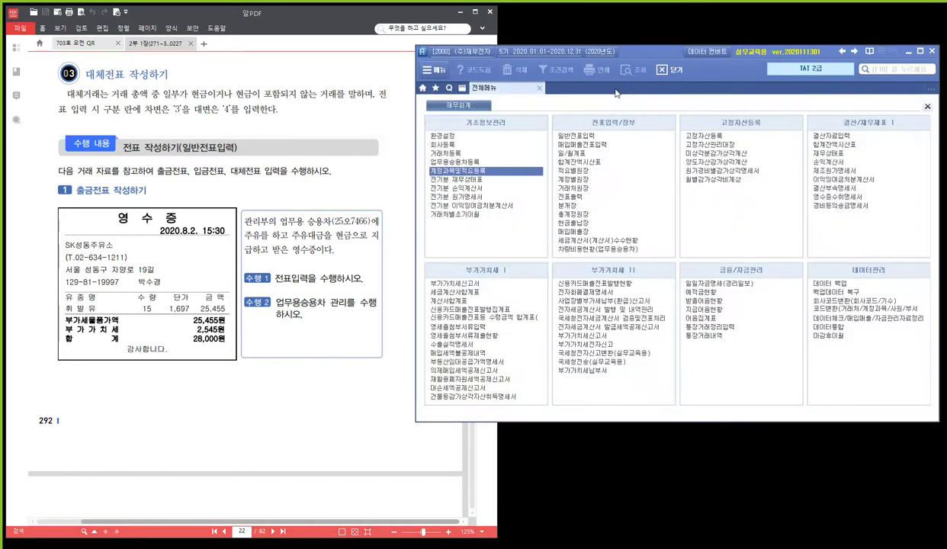
- Examine the 출금전표 작성하기 exercise and its receipt on textbook page 292, highlighting the heading and tasks 수행 1 and 수행 2
click(311, 15)
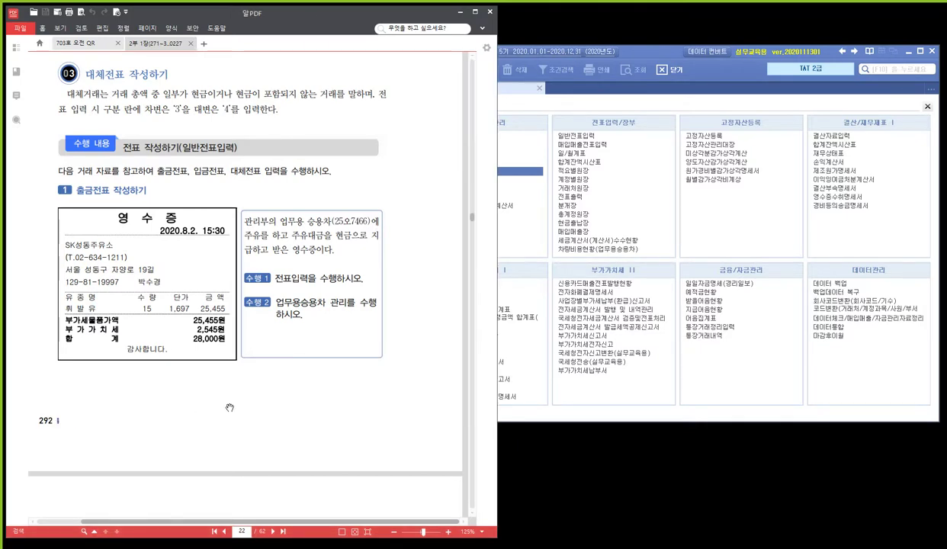
scroll(236, 408, up, 2)
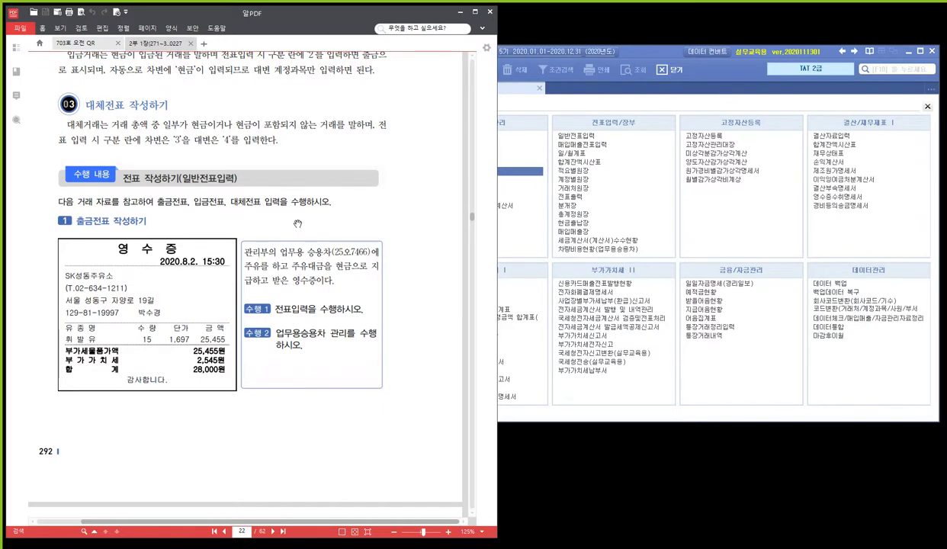
drag(288, 219, 286, 167)
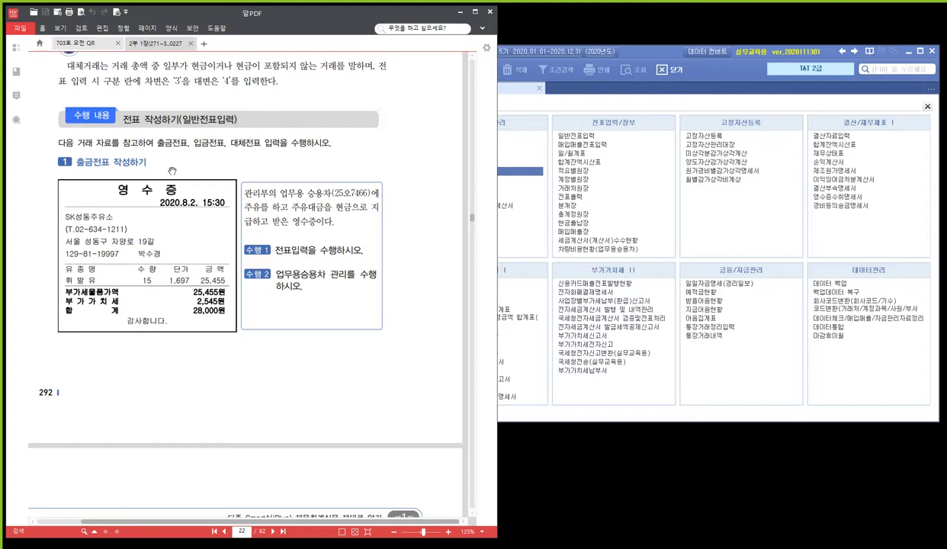
key(F12)
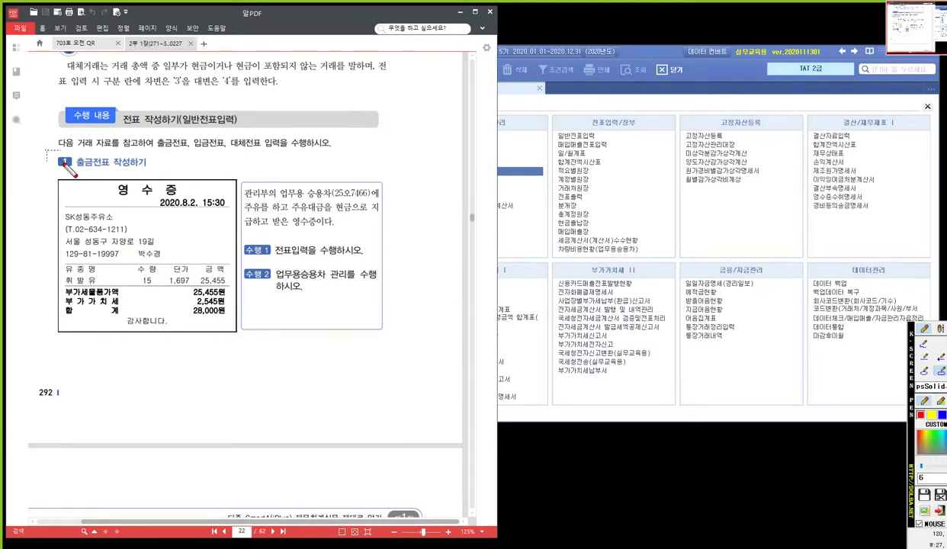
drag(47, 150, 162, 172)
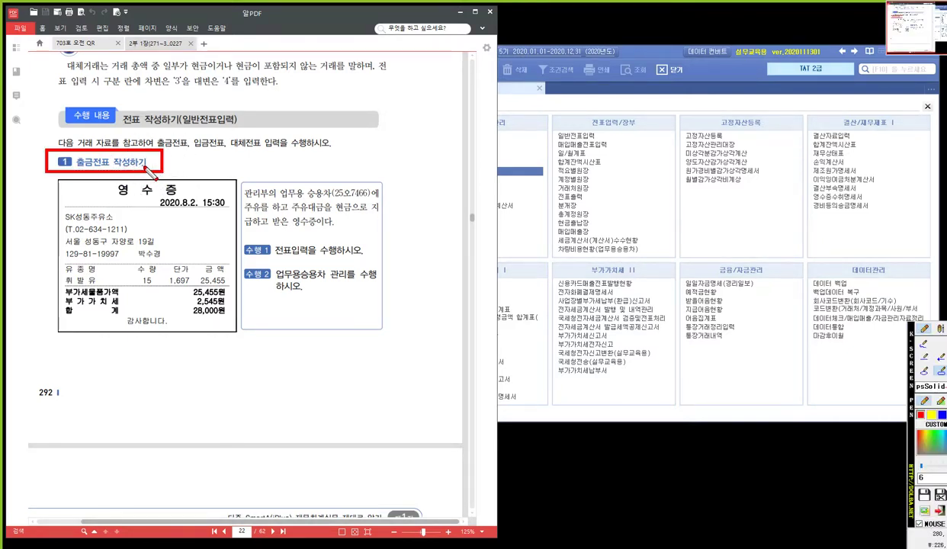
click(152, 168)
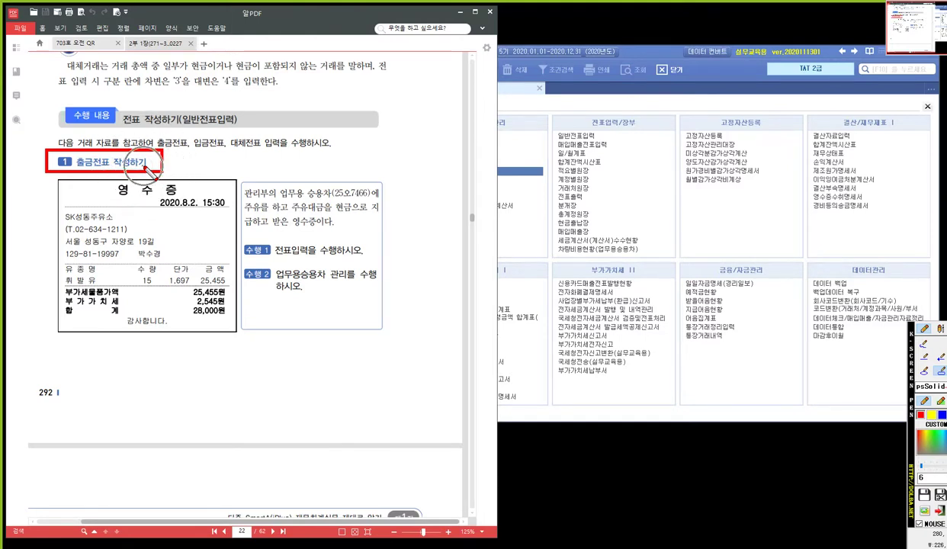
click(152, 169)
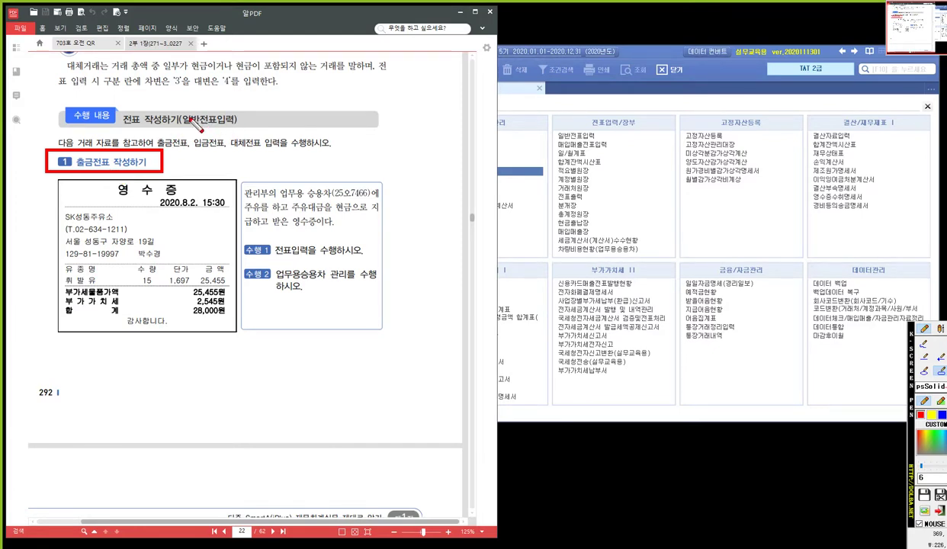
click(109, 163)
click(110, 164)
click(111, 165)
click(110, 163)
click(110, 163)
click(142, 161)
click(142, 162)
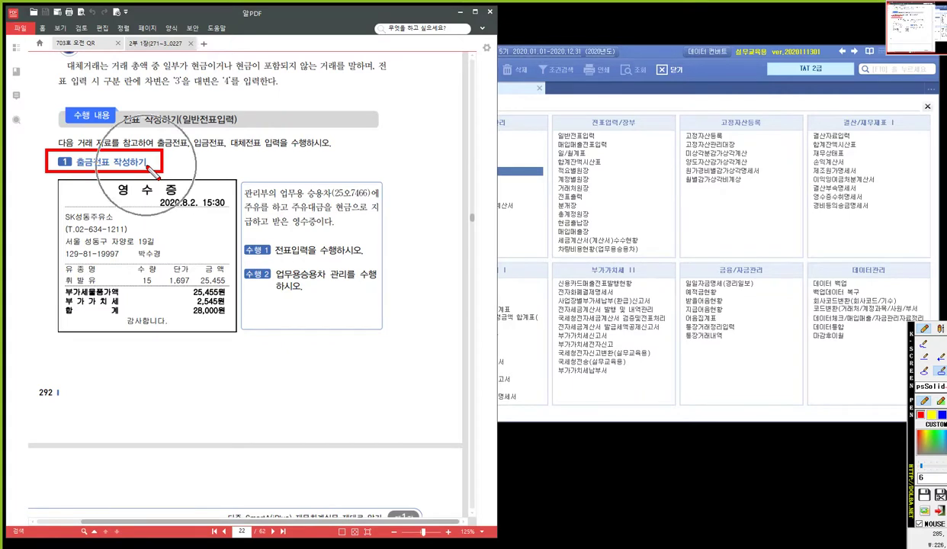
click(150, 163)
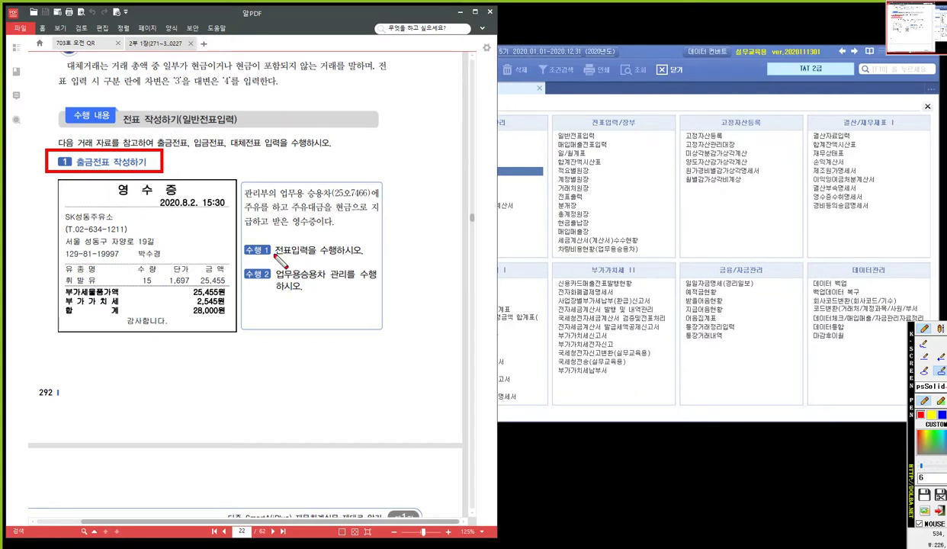
mouse_move(239, 236)
mouse_down()
mouse_move(251, 269)
mouse_move(387, 303)
mouse_up()
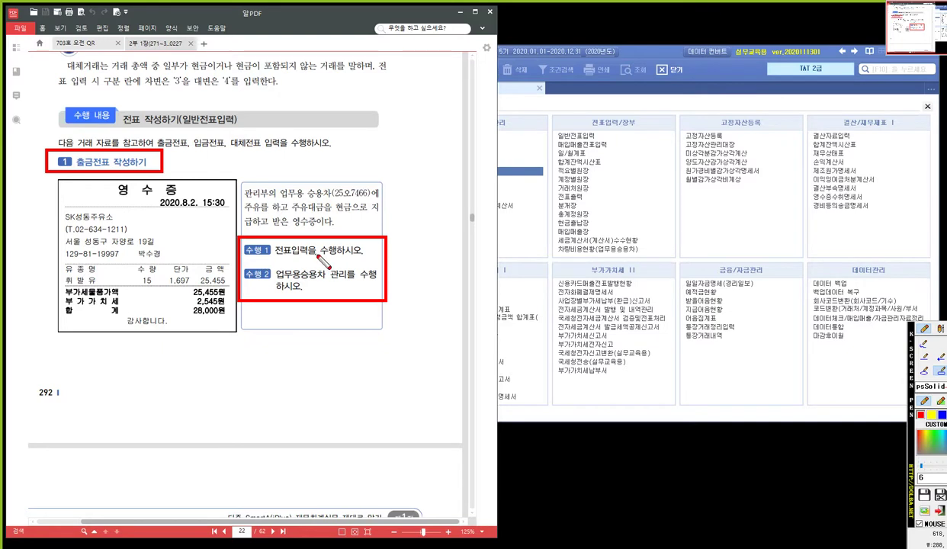
key(ctrl)
key(Escape)
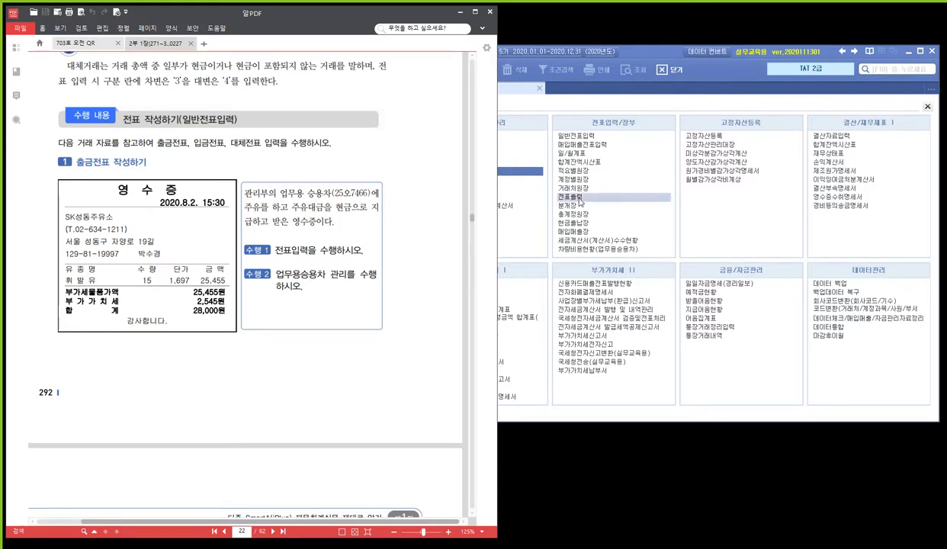
- Switch to SmartA, open the 일반전표입력 screen and expand its lower journal pane
click(647, 57)
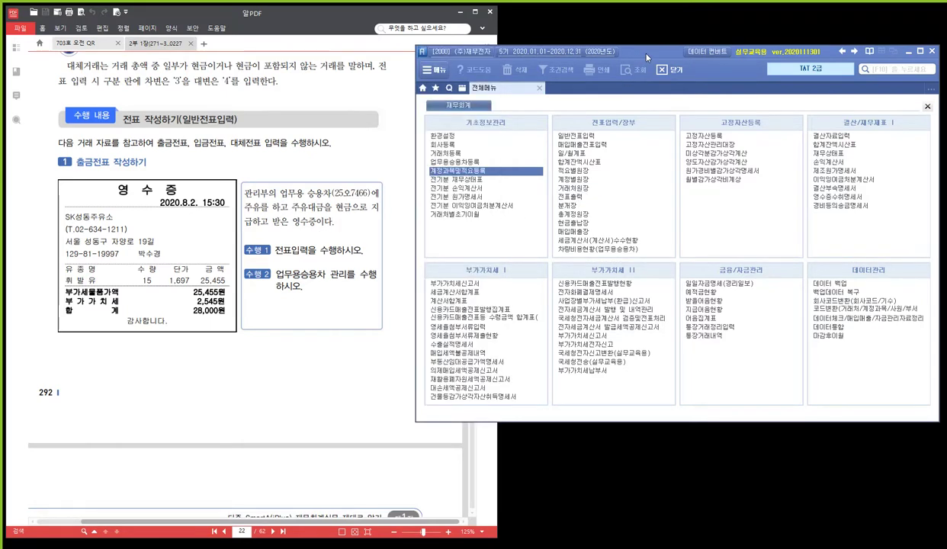
click(599, 137)
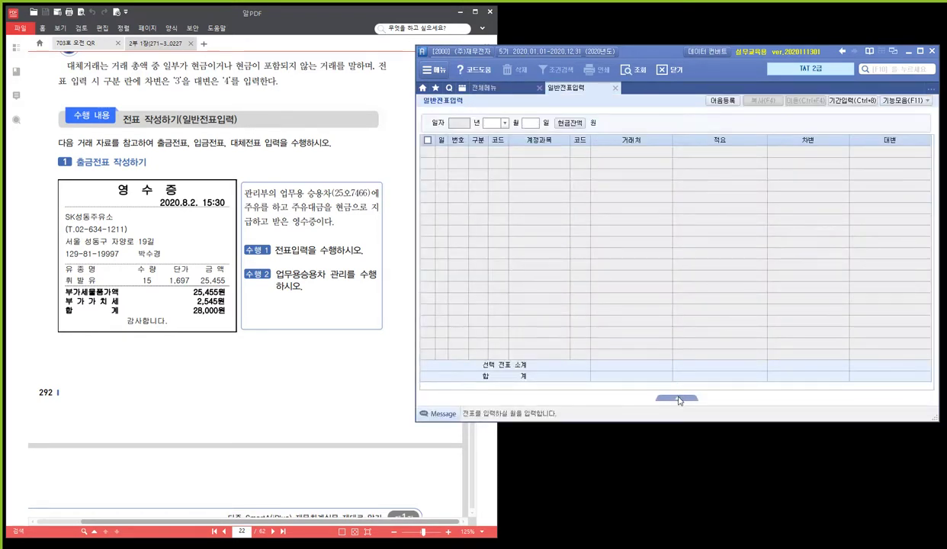
click(678, 398)
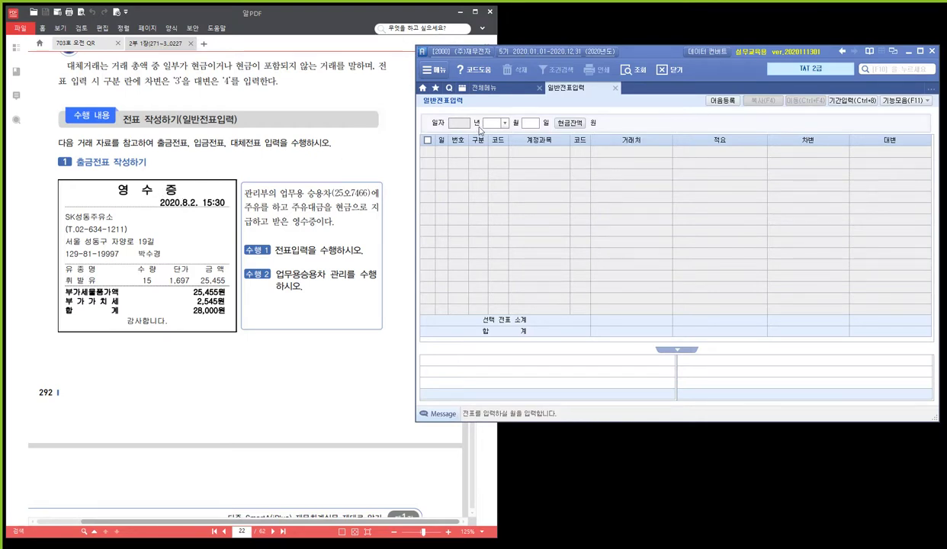
- Set the voucher date to month 8, day 2 to start a new entry line
text(8)
key(Return)
text(2)
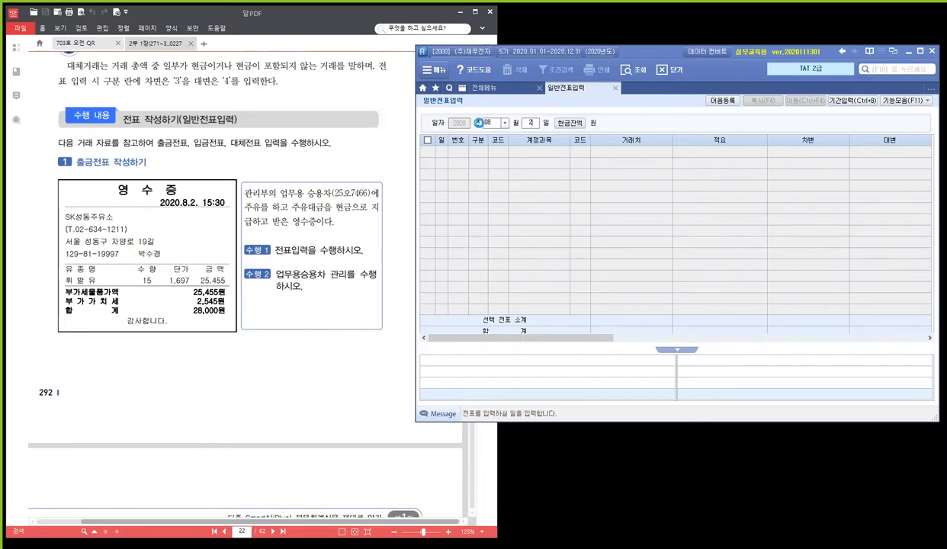
key(Return)
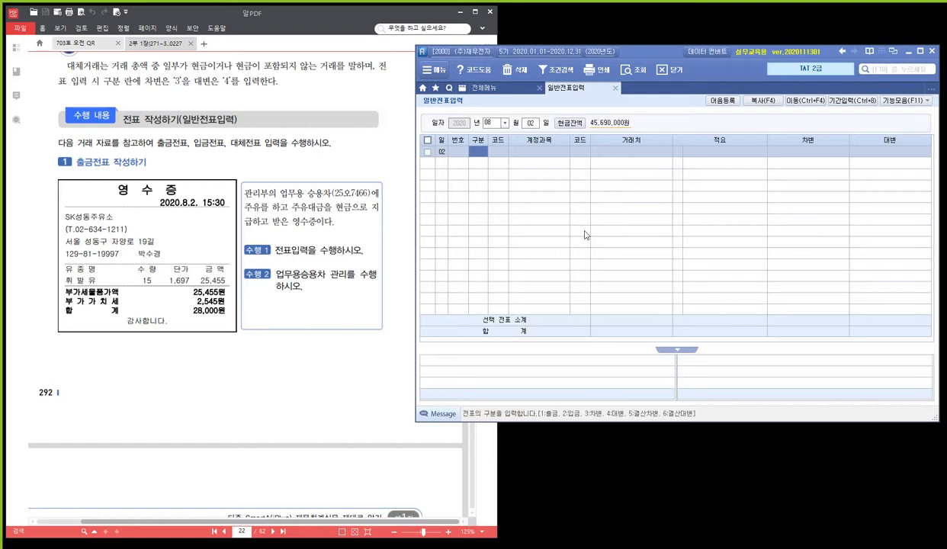
- Set the August 2 entry's 구분 to 1 (출금) and assign account 822 차량유지비
text(1)
key(Return)
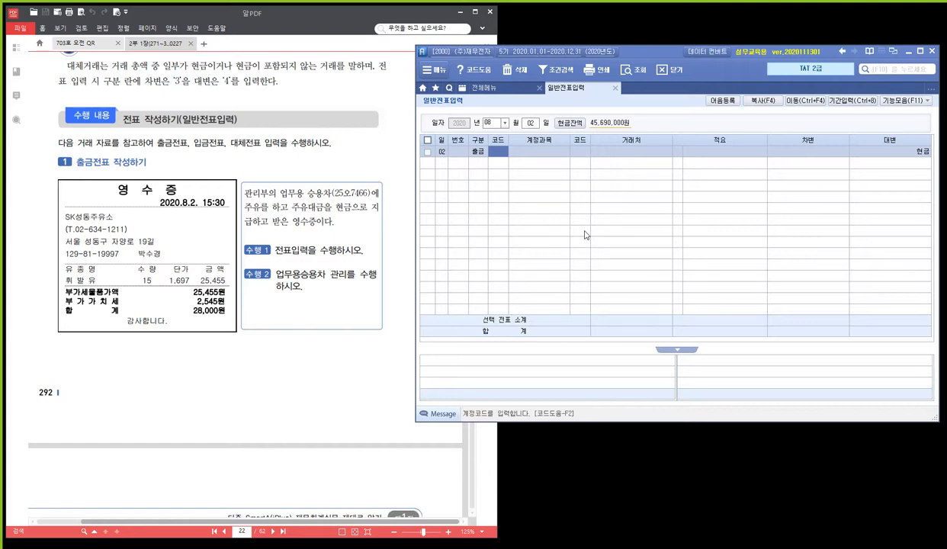
text(차량)
text(량)
key(Return)
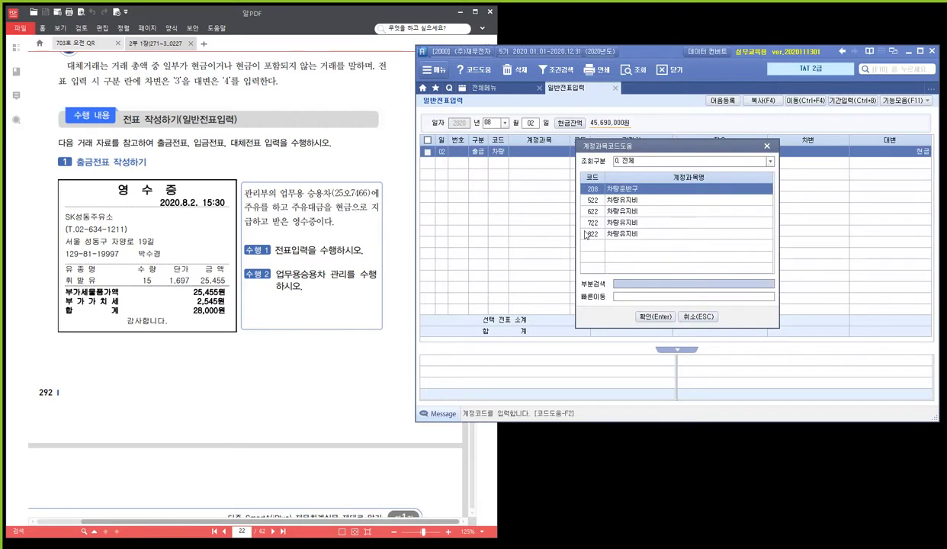
click(586, 234)
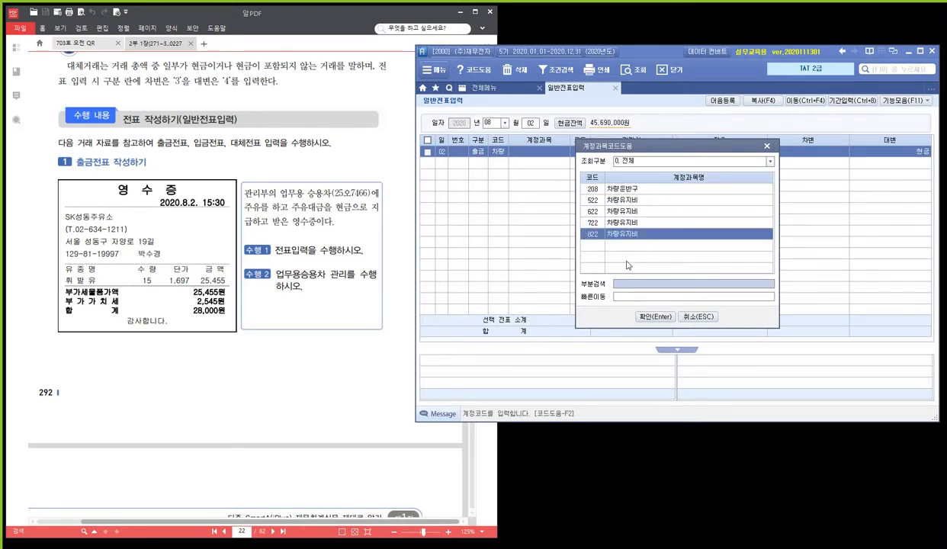
click(660, 321)
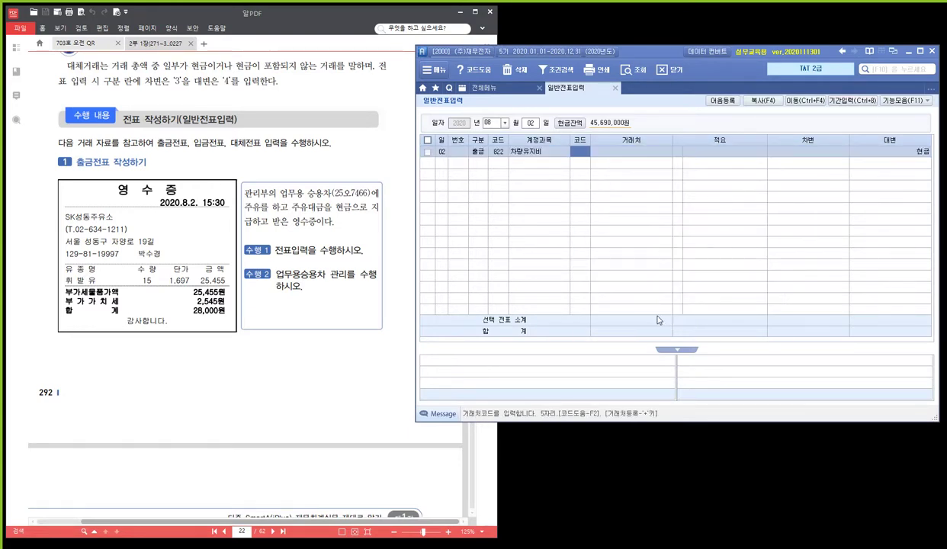
- Leave the 거래처 and 적요 fields blank and enter a debit amount of 28,000 to complete the withdrawal voucher
key(Return)
key(Return)
key(Return)
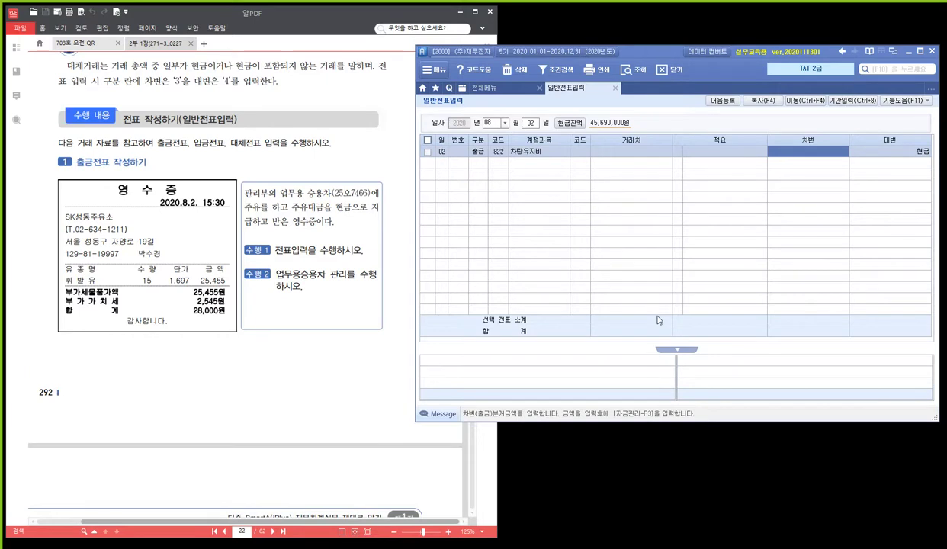
text(280000)
key(Return)
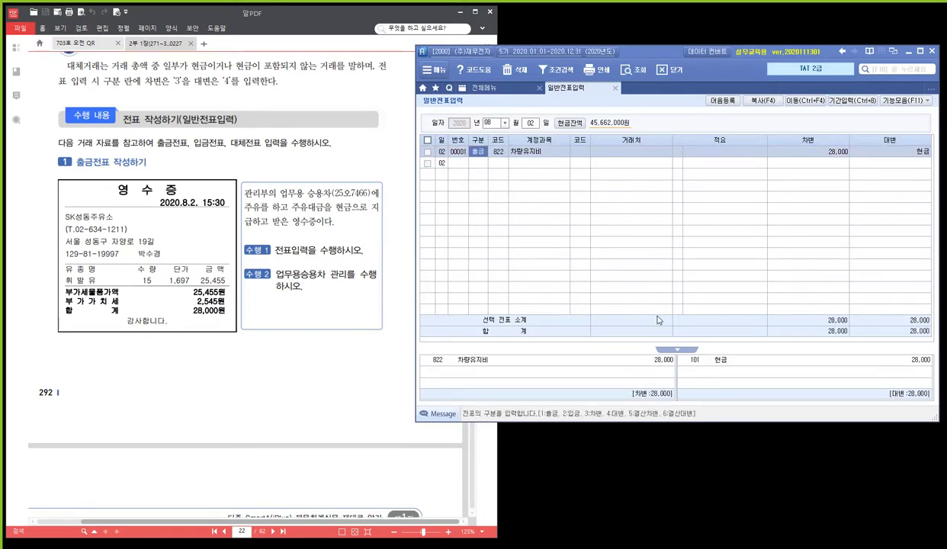
- Return to the debit amount of the 차량유지비 line and open its 자금관리 function for business-car management
key(Up)
key(Return)
key(Return)
key(Return)
key(Return)
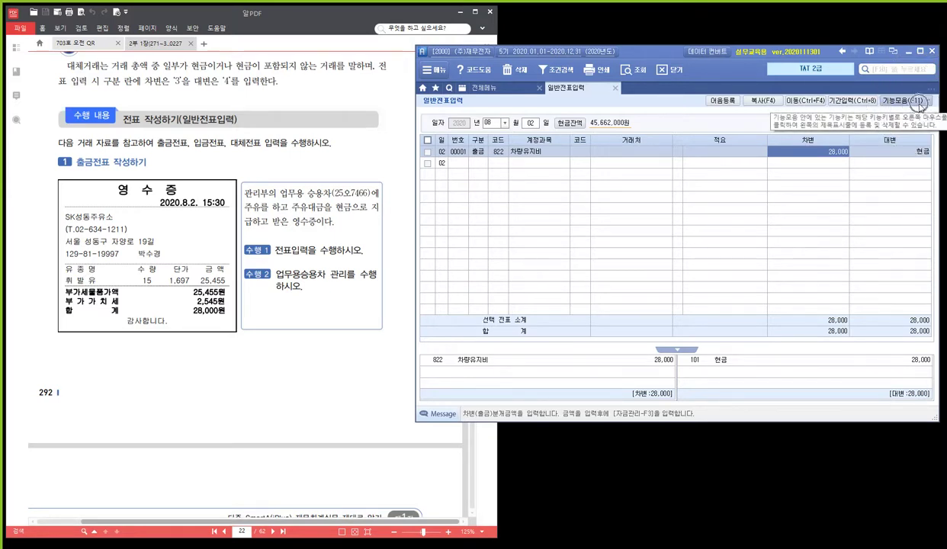
click(920, 107)
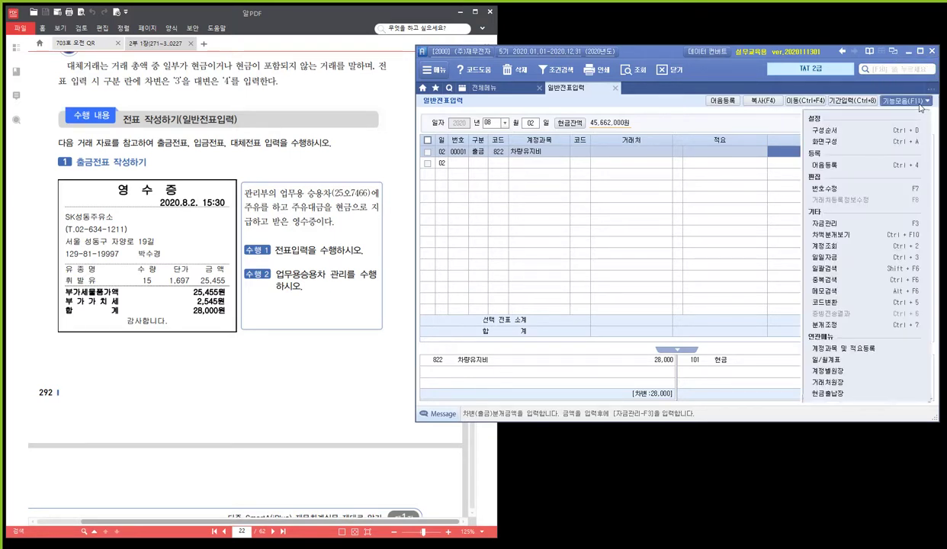
key(ctrl+2)
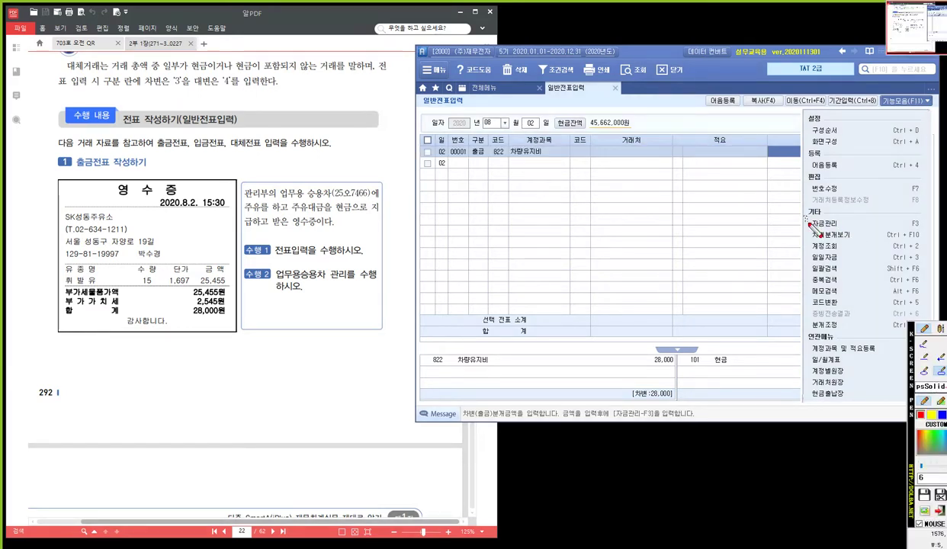
drag(804, 217, 926, 230)
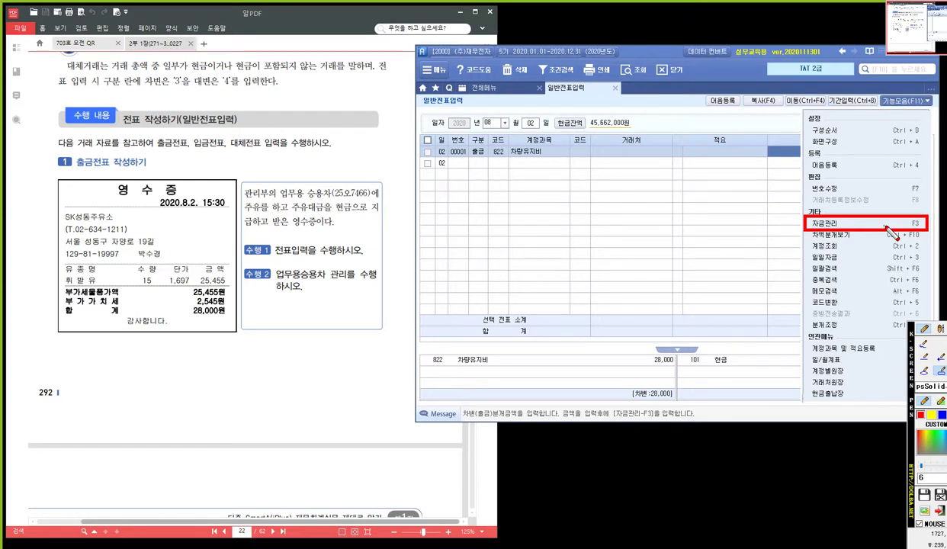
key(Escape)
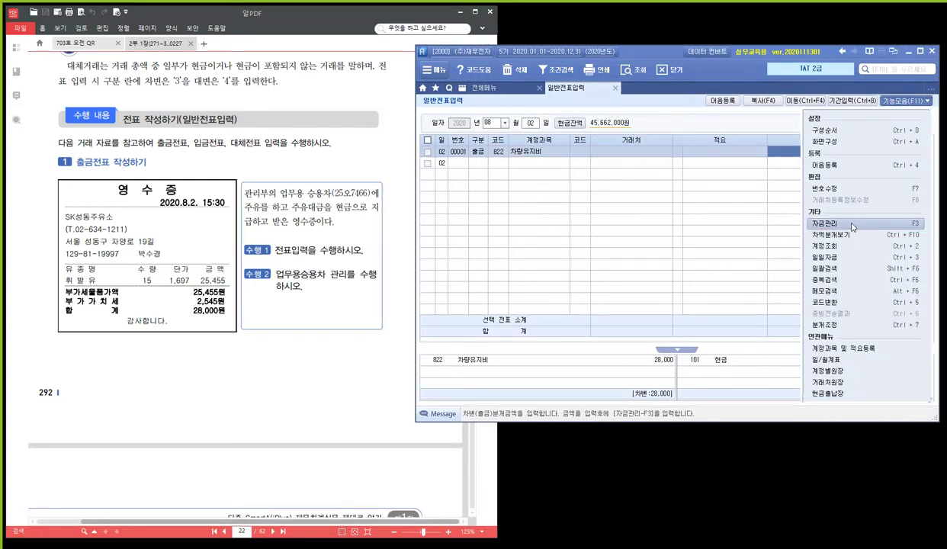
click(852, 225)
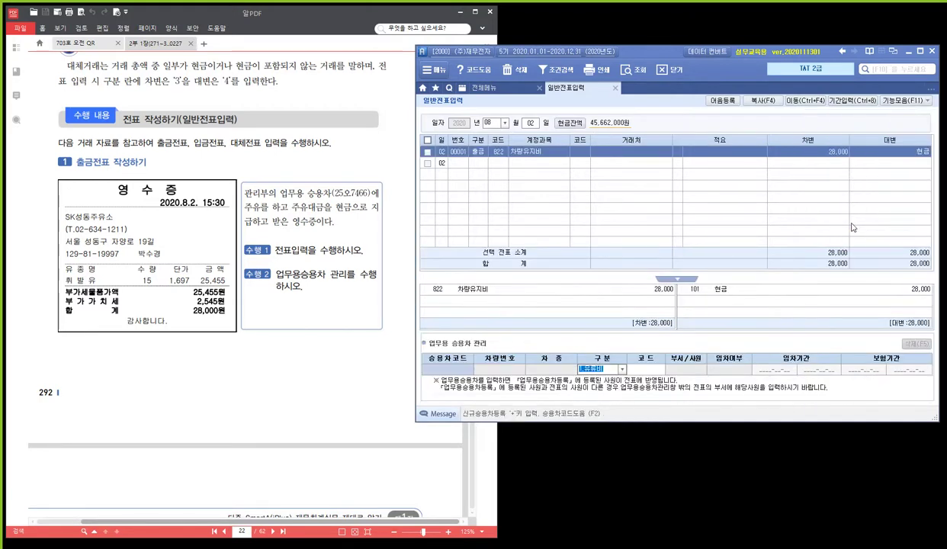
- Point out the 업무용 승용차 관리 input row with a red frame and clear the frame
click(475, 370)
key(F9)
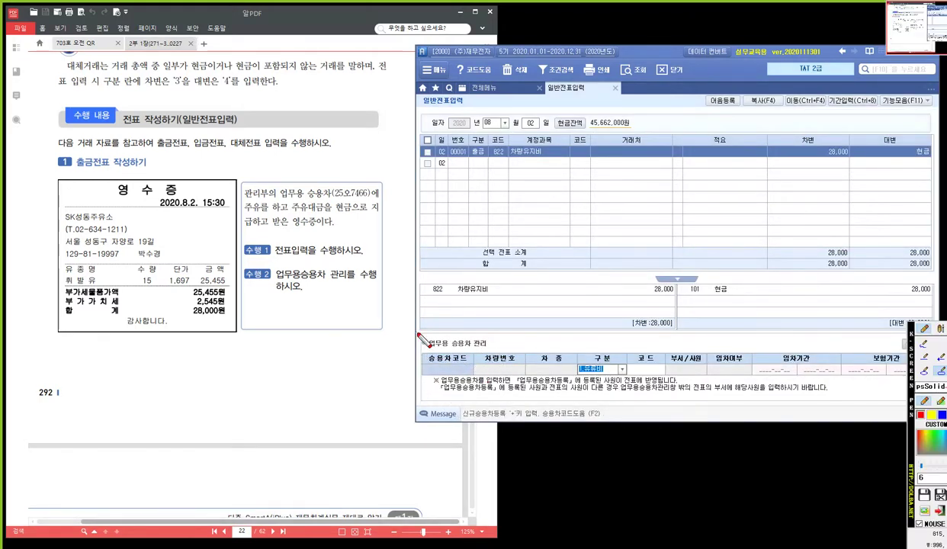
drag(418, 333, 906, 379)
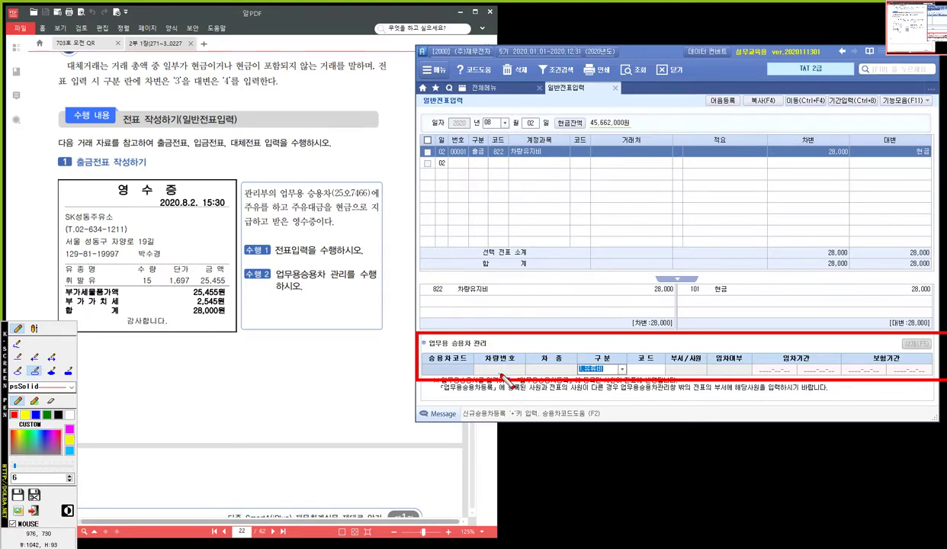
key(Escape)
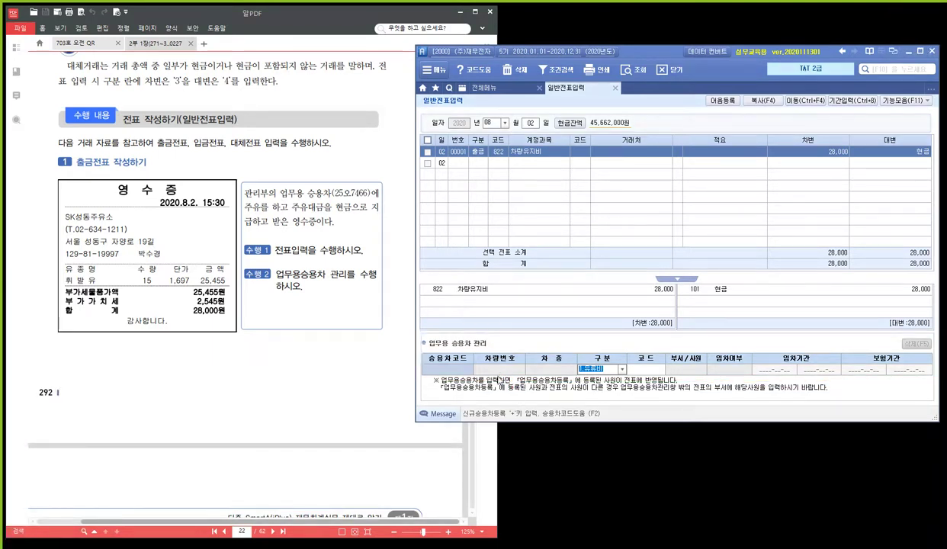
- Assign car 0101 (그랜저) to the 차량유지비 line with 구분 1.유류비 and return to the voucher line
double_click(456, 373)
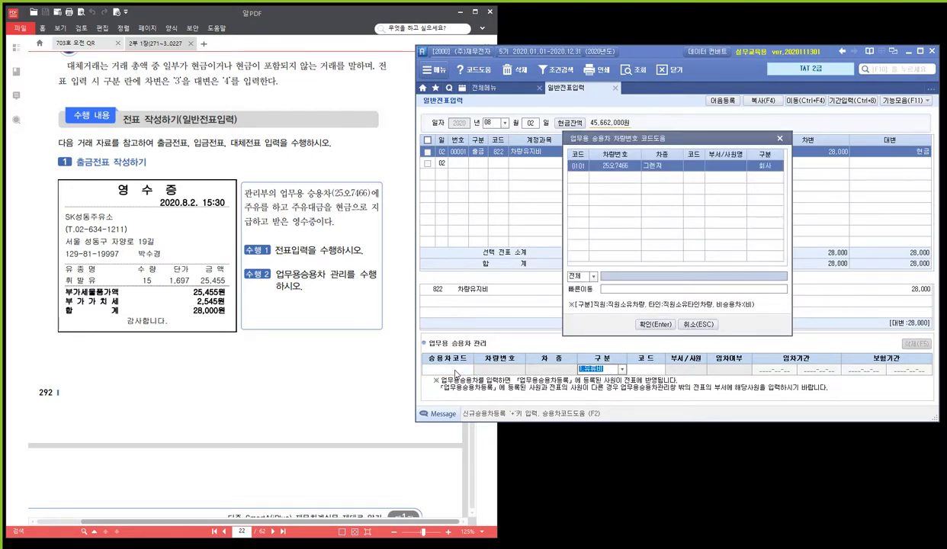
key(Return)
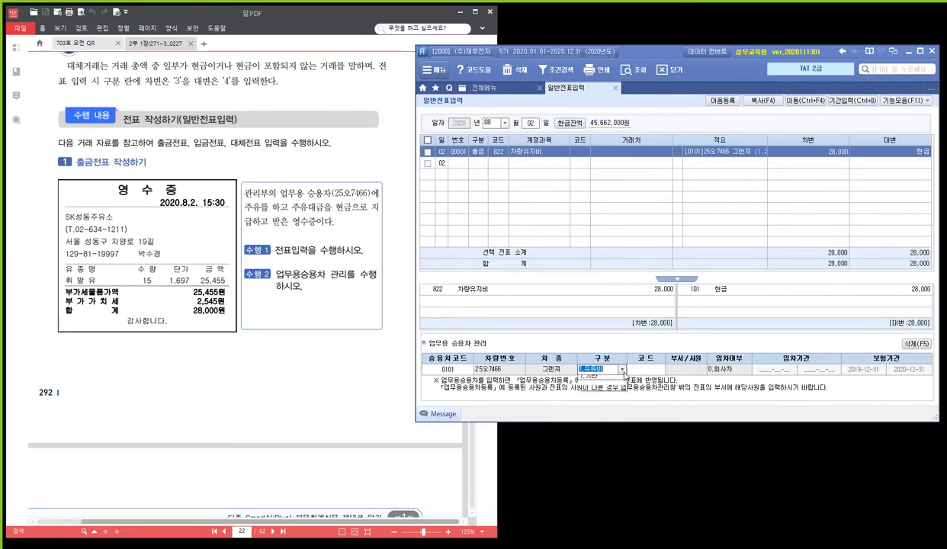
click(622, 369)
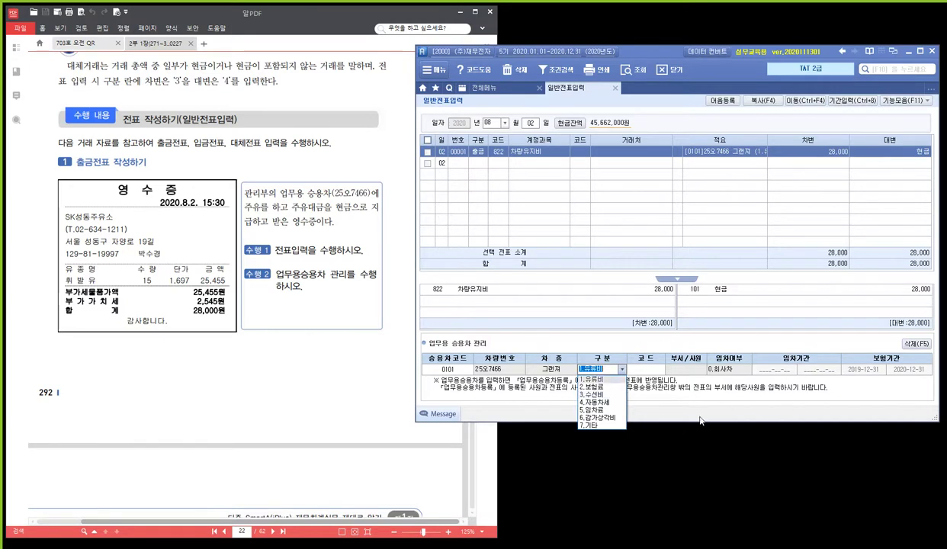
click(590, 379)
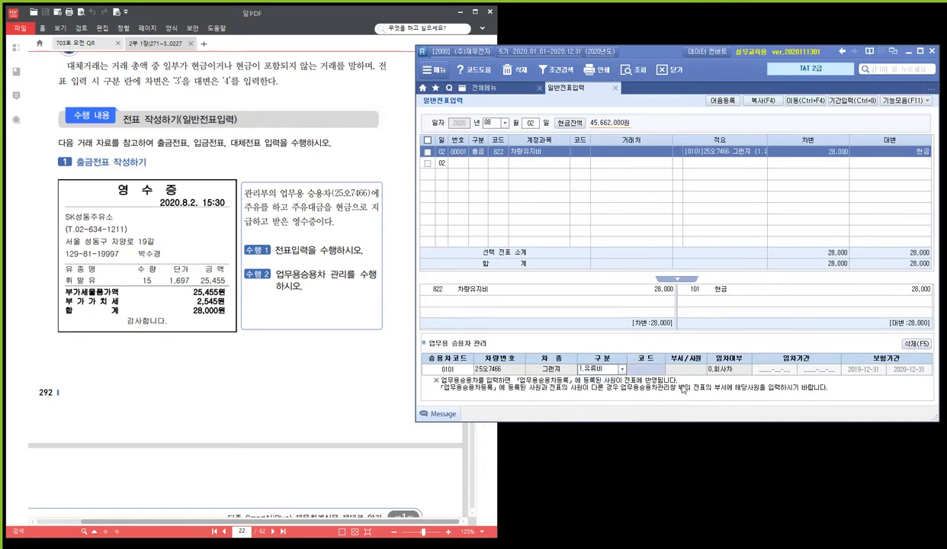
key(Escape)
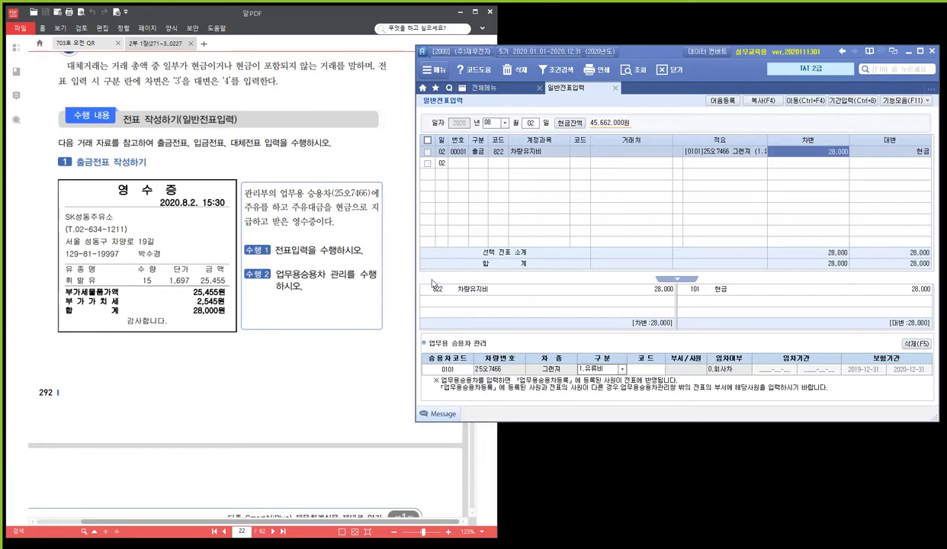
- Bring up the 입금전표 작성하기 exercise in the textbook PDF, and set the SmartA voucher date to August 5
click(346, 333)
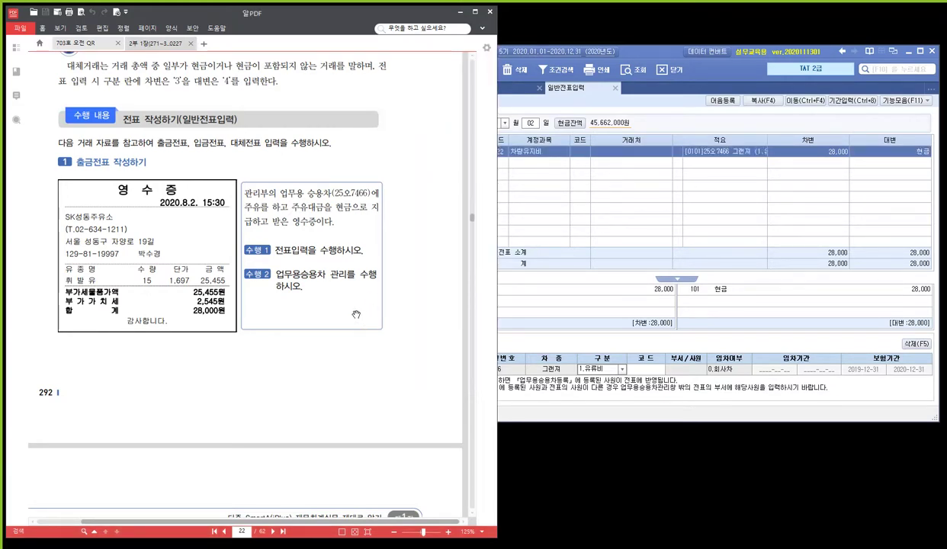
scroll(355, 314, down, 10)
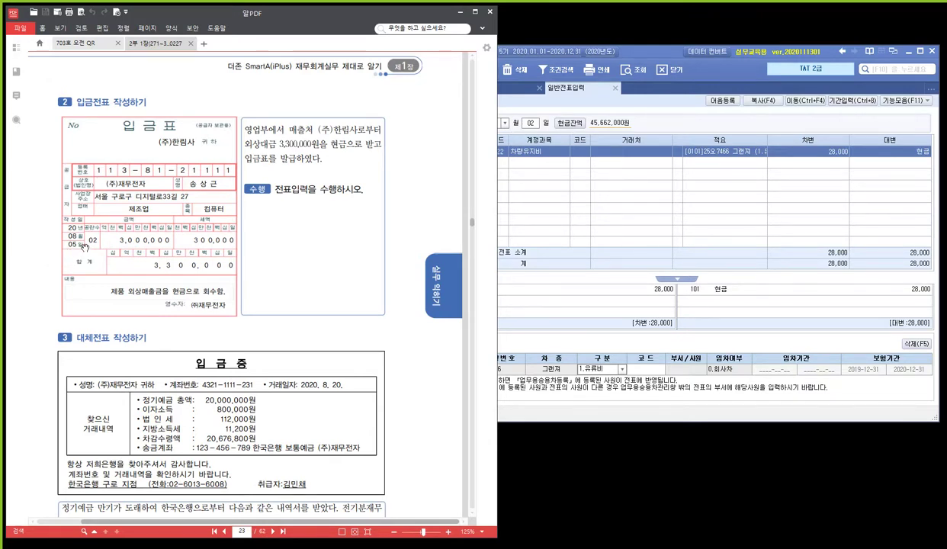
click(610, 183)
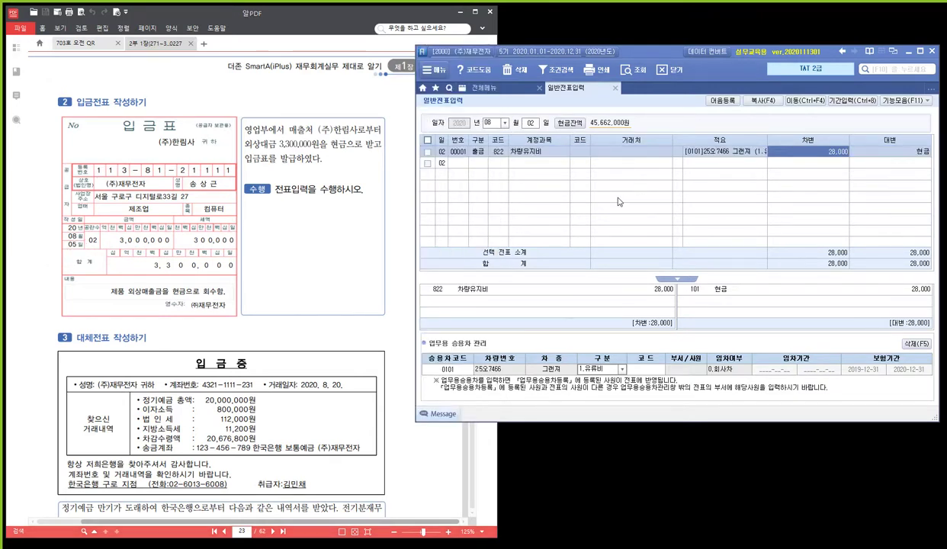
click(526, 123)
text(05)
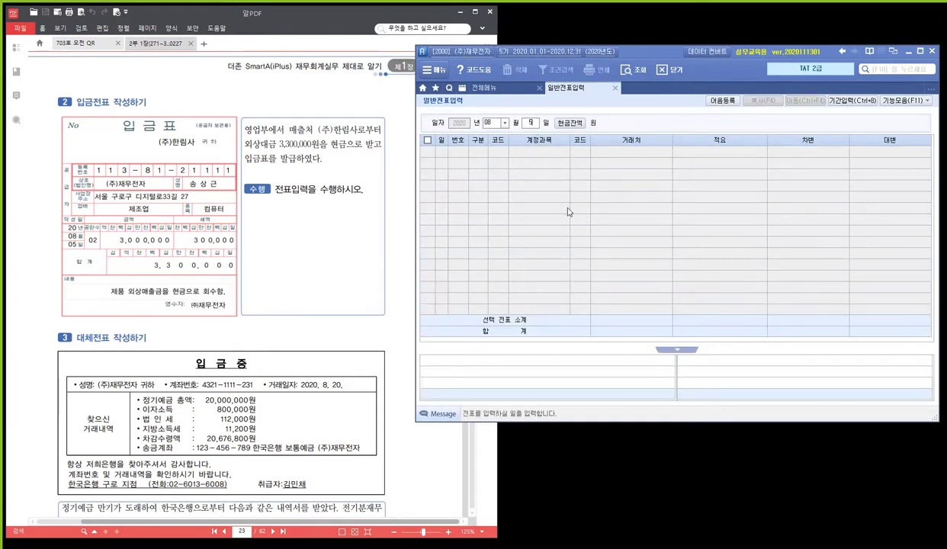
key(Return)
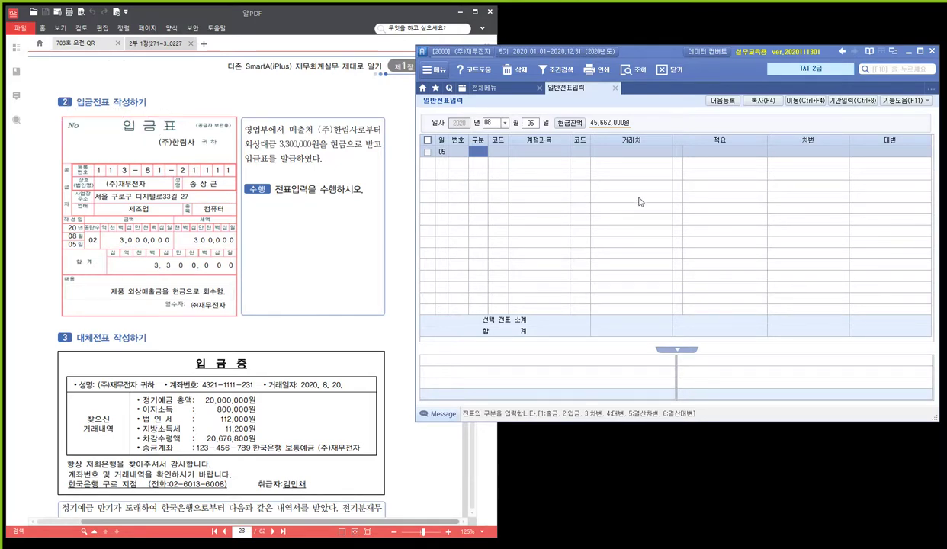
- Enter a 입금 voucher (구분 2) with account 108 외상매출금, 거래처 01001 (주)한림사 and a credit of 3,300,000
click(476, 156)
text(2)
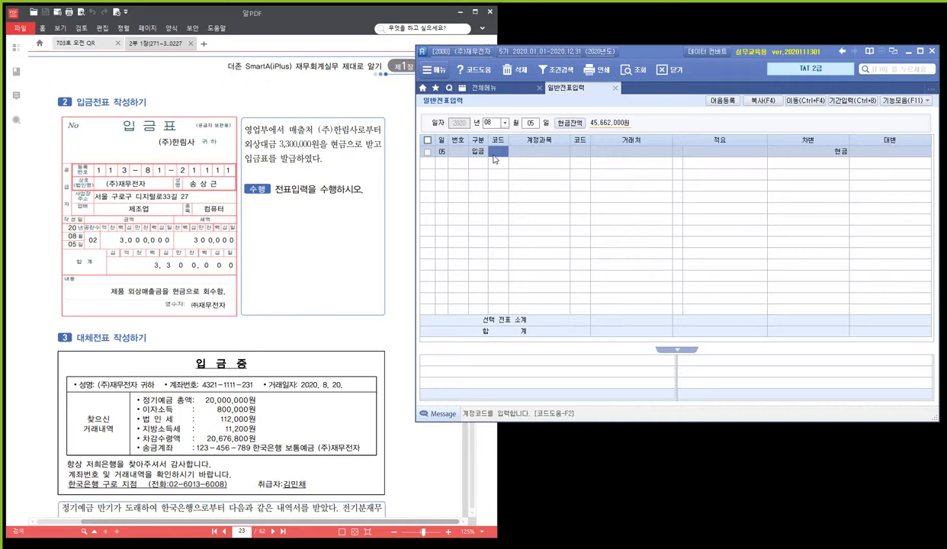
text(108)
key(Return)
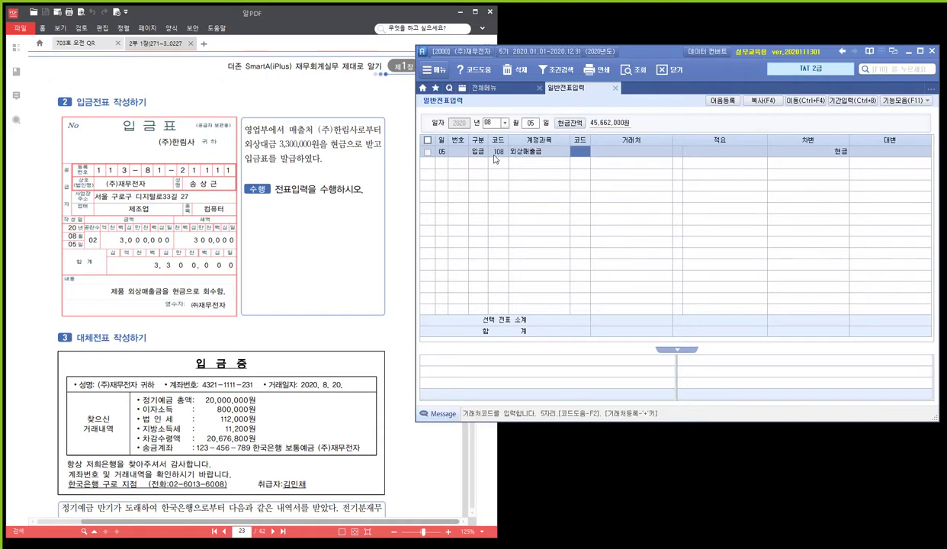
text(01001)
key(Return)
key(Return)
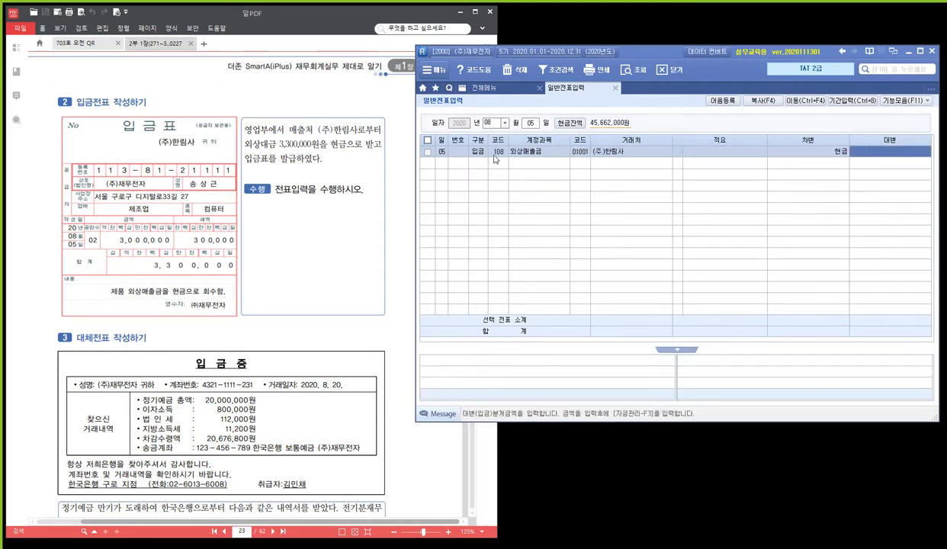
text(3300000)
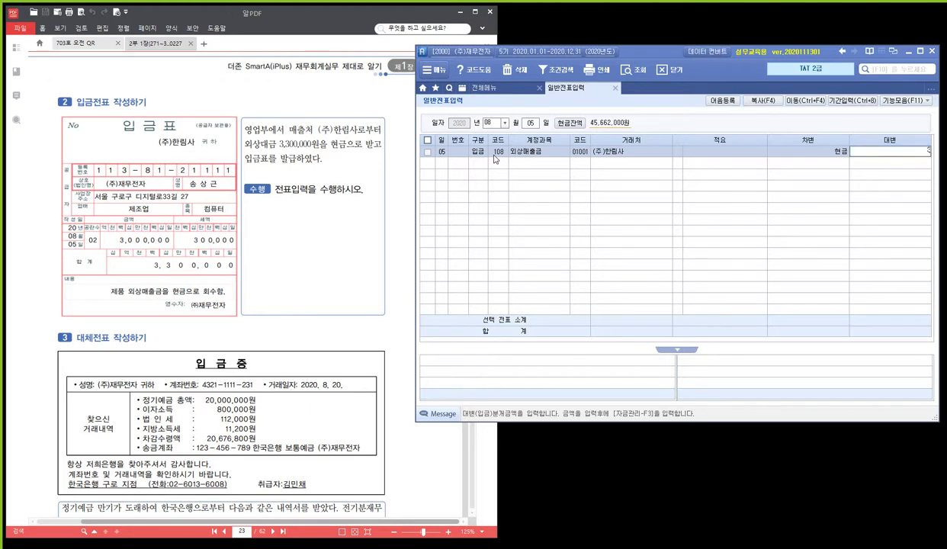
key(Return)
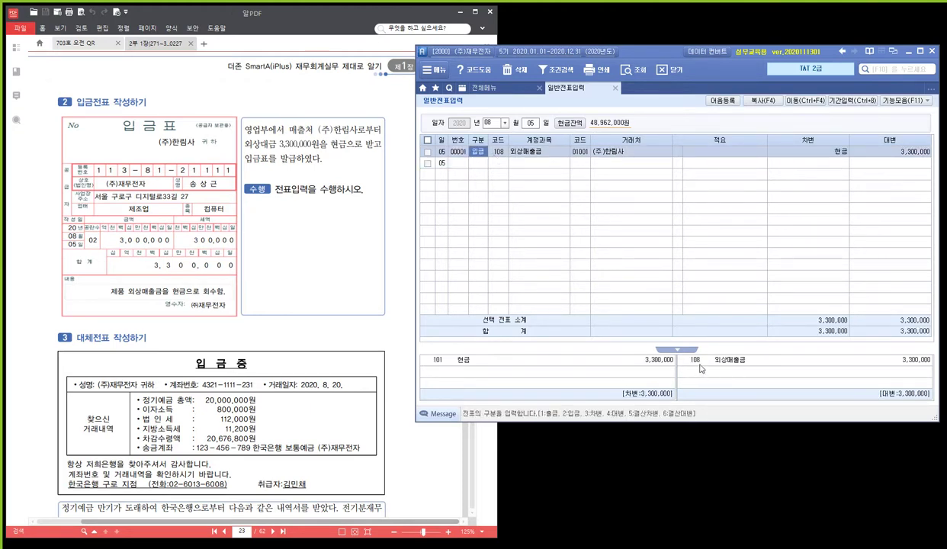
- Examine the 대체전표 작성하기 exercise and its 입금증 transaction details on textbook page 293
key(ctrl)
scroll(279, 301, down, 3)
scroll(284, 310, down, 2)
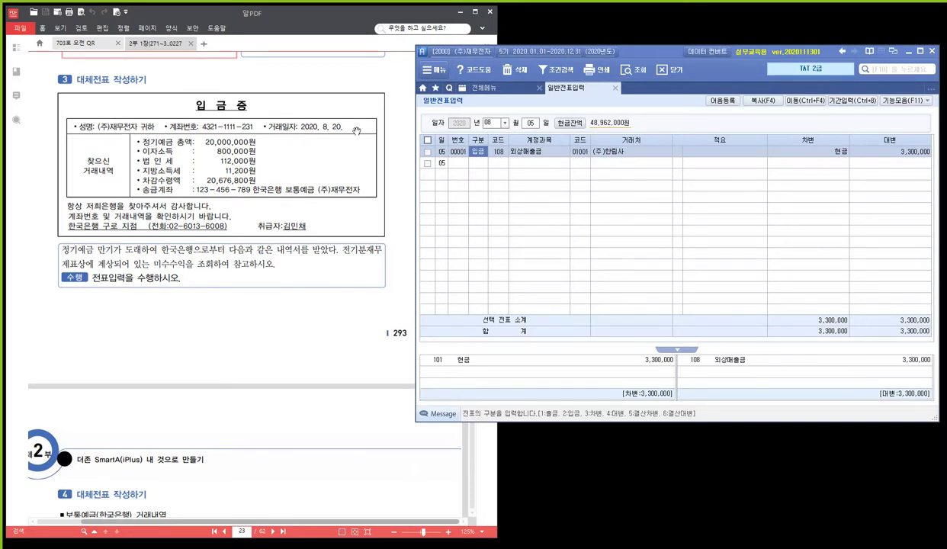
click(321, 125)
click(233, 141)
click(227, 141)
click(232, 151)
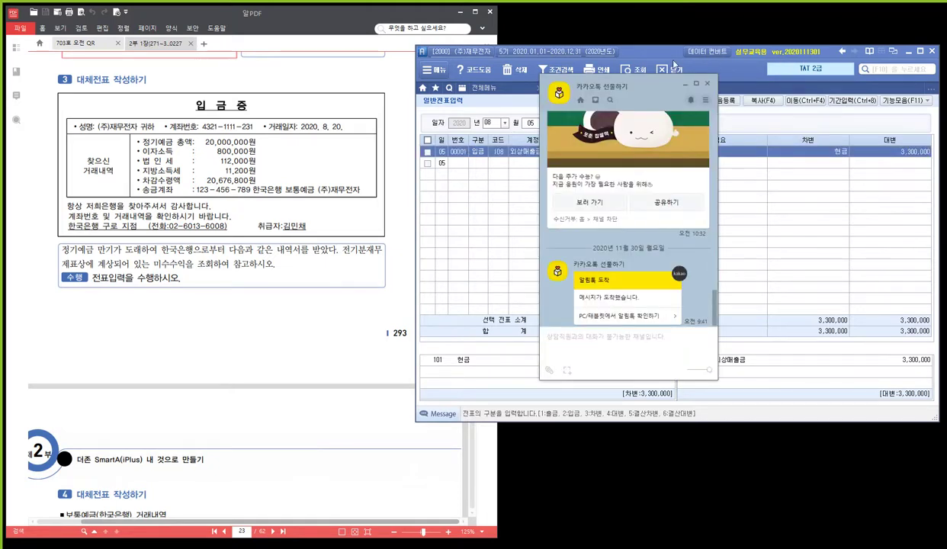
- Switch to 수업용.hwp in 한글 and insert blank lines above the (차)/(대) table
drag(590, 83, 689, 89)
key(Escape)
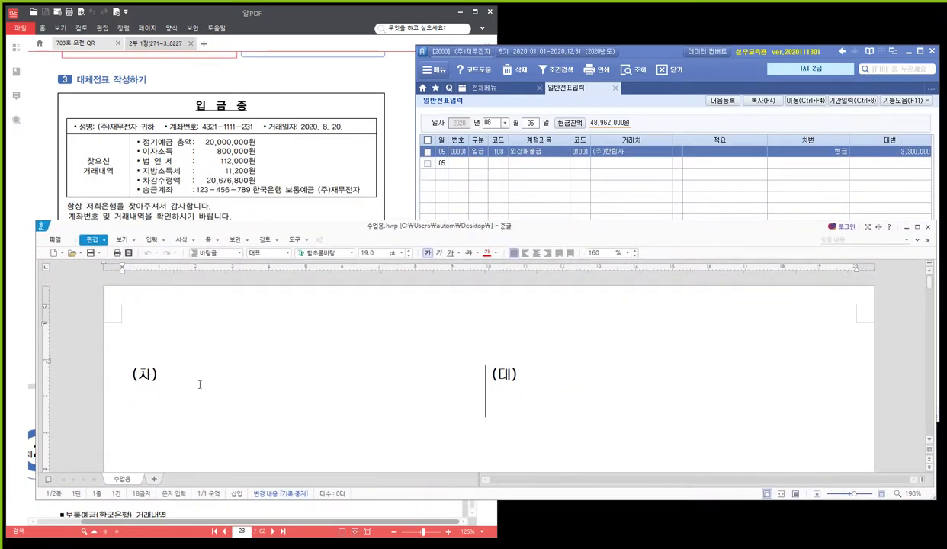
click(195, 372)
click(218, 367)
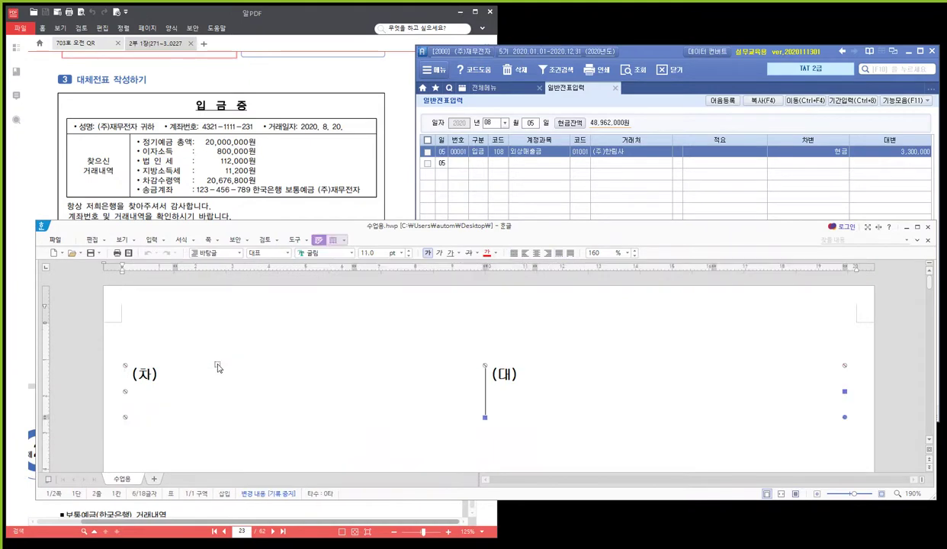
click(143, 322)
key(Return)
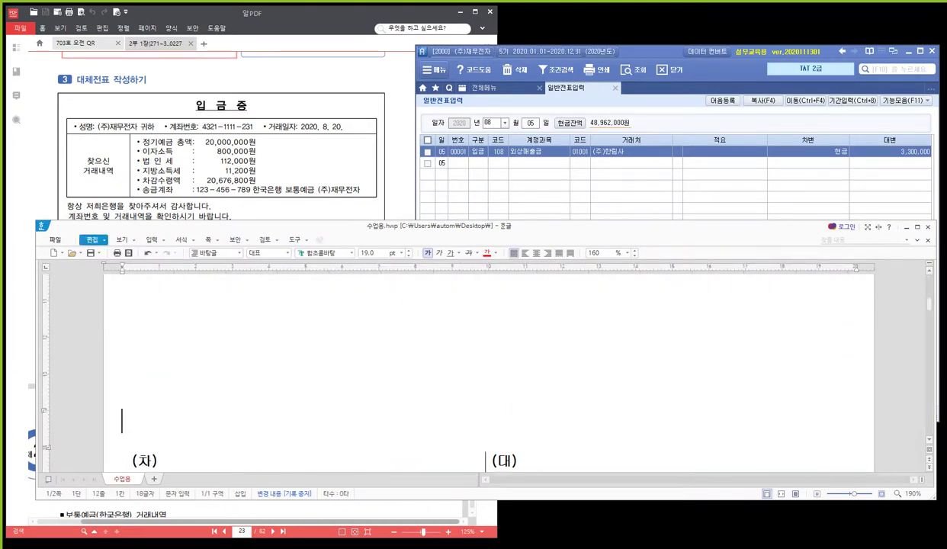
- Insert more blank lines and remove the surplus ones so that the empty (차)/(대) table starts at the top of the first page
key(Return)
key(Return)
key(Return)
key(Return)
key(Return)
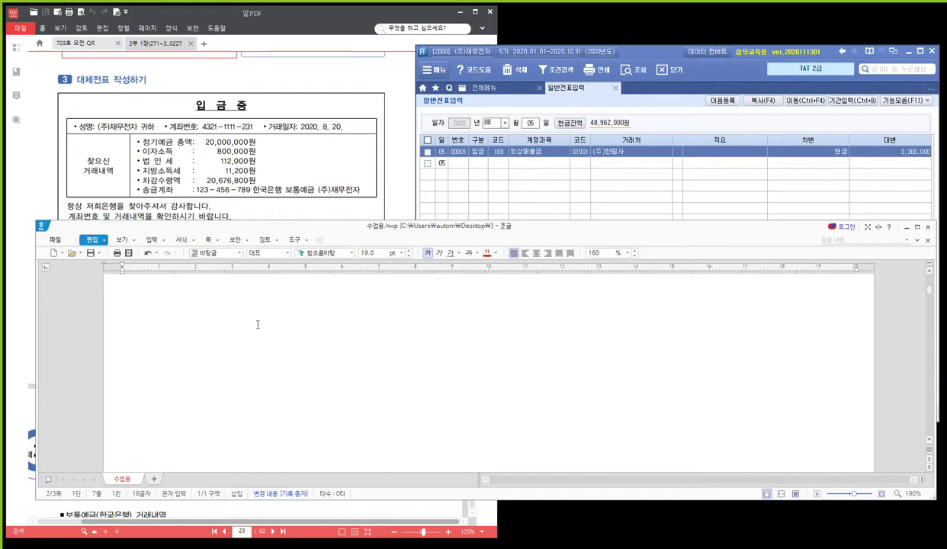
key(BackSpace)
key(BackSpace)
key(BackSpace)
key(BackSpace)
key(BackSpace)
key(BackSpace)
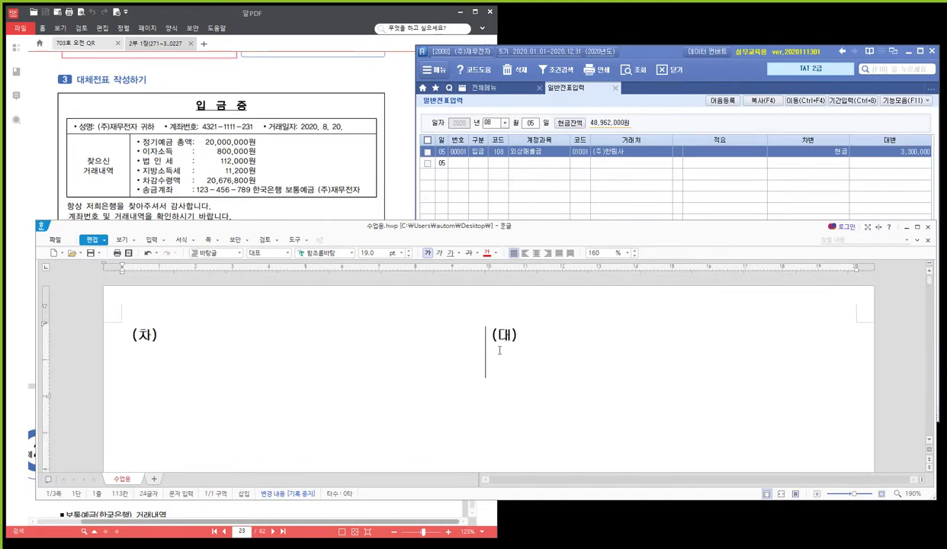
- Enter the credit accounts 정기예금 (한국은행) and 이자수익 in the account cell beside (대), on separate lines
click(600, 356)
text(정기예금)
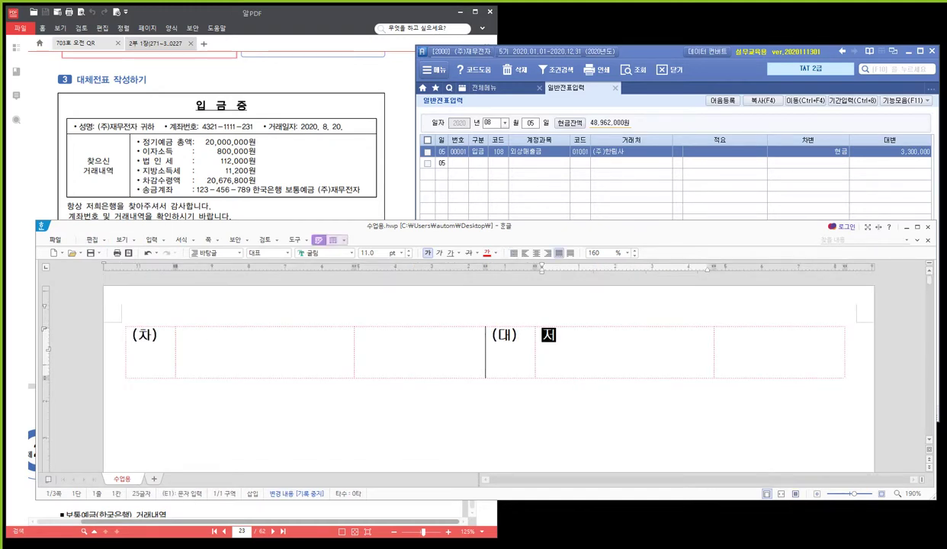
key(Return)
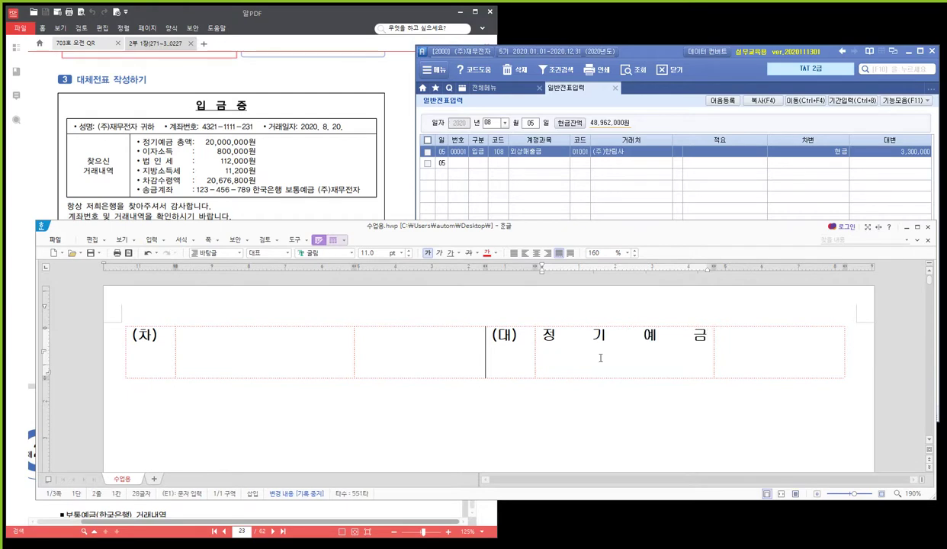
text(()
text(한국은)
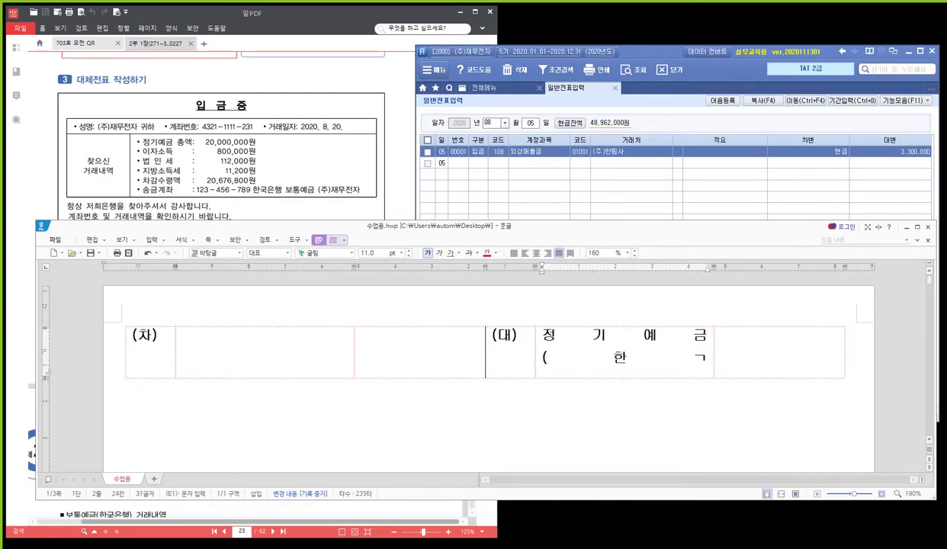
text(행))
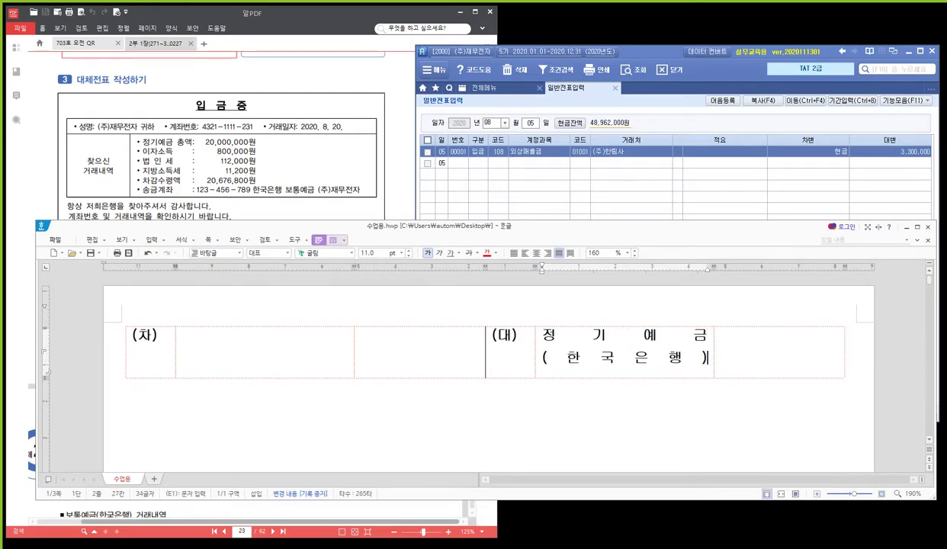
key(Return)
text(이ㅈ)
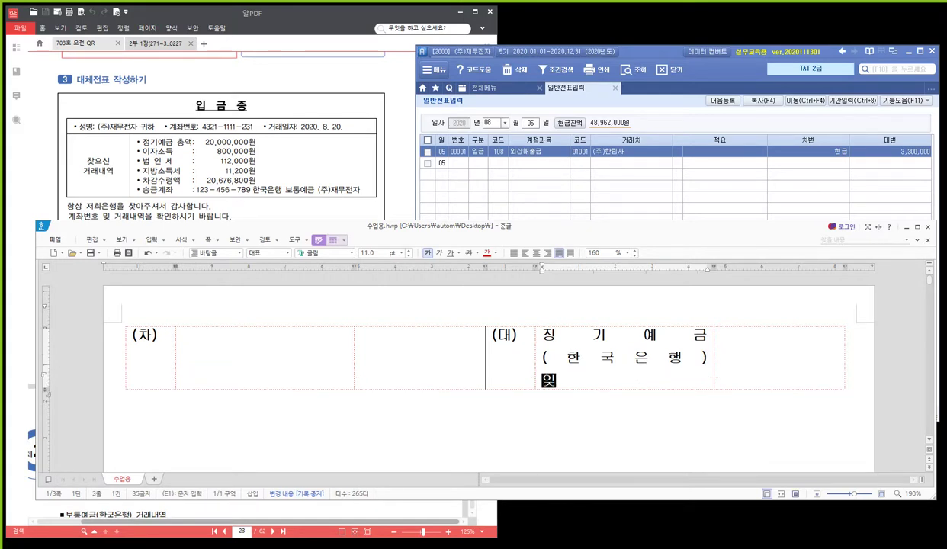
text(ㅏ시)
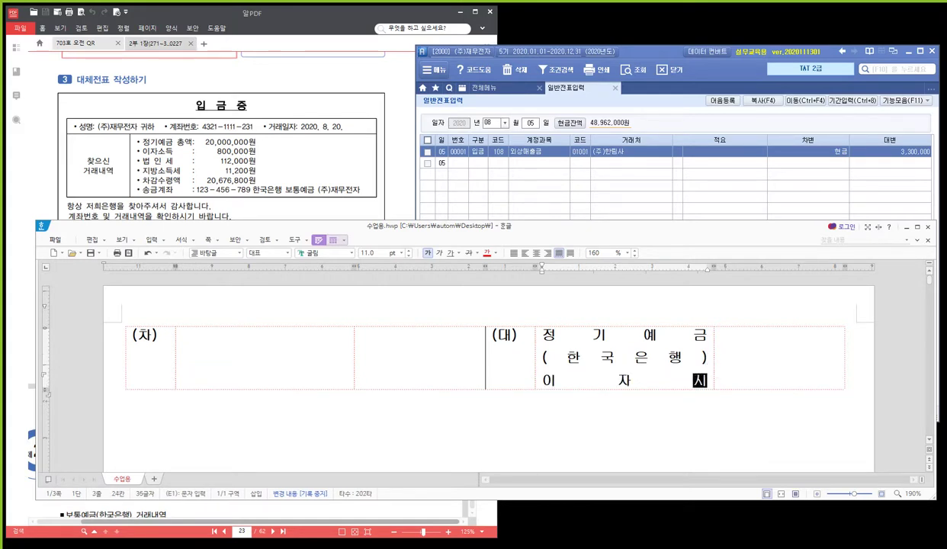
key(BackSpace)
text(ㅜ익)
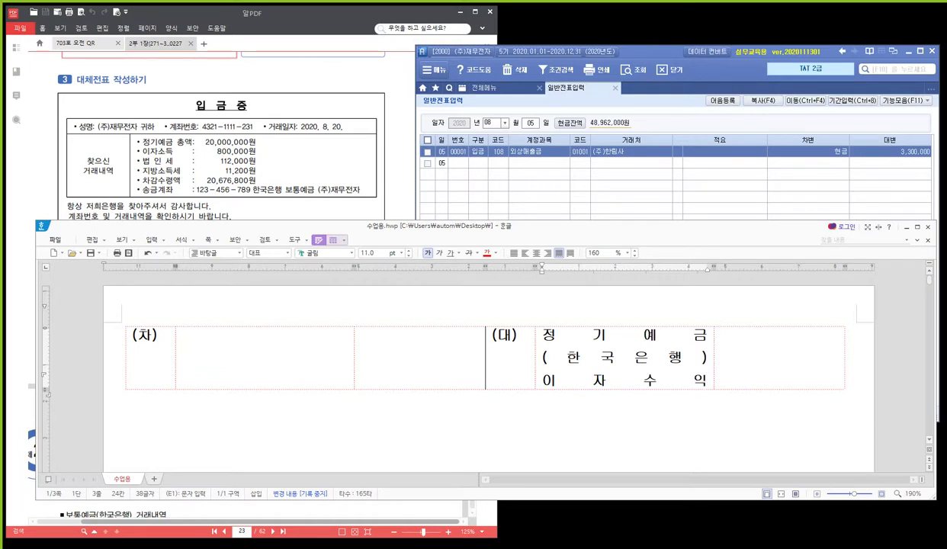
- Enter the credit amounts 20,000,000 for 정기예금 and 800,000 for 이자수익, aligned with their account lines
click(839, 335)
text(20,000,000)
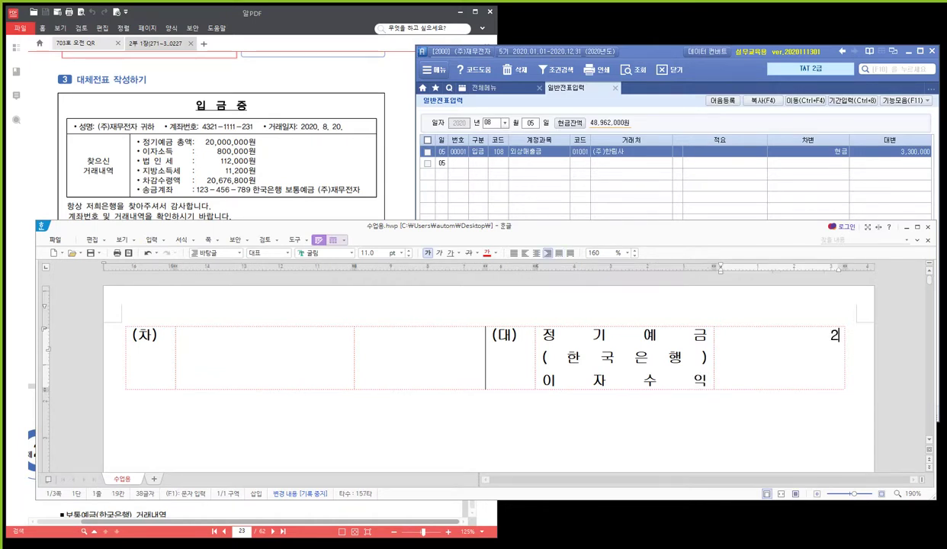
key(Down)
key(Down)
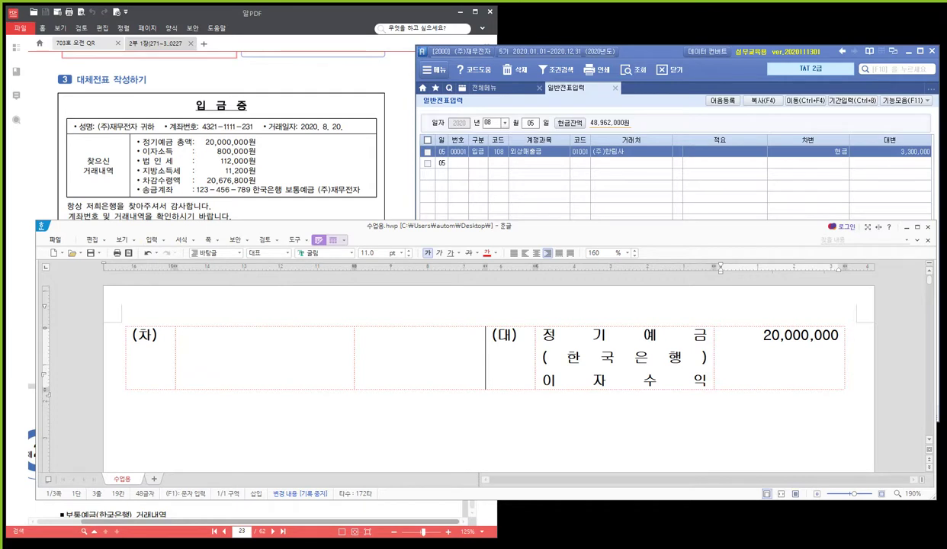
text(800,000)
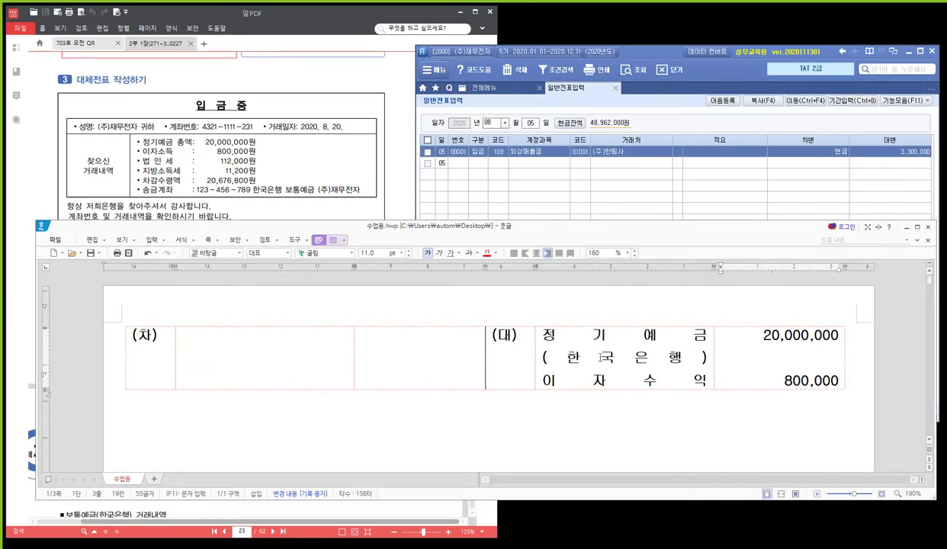
- Enter the debit accounts 보통예금 (한국은행) and 선납세금 beside (차), moving the document window up to uncover the PDF below
click(344, 372)
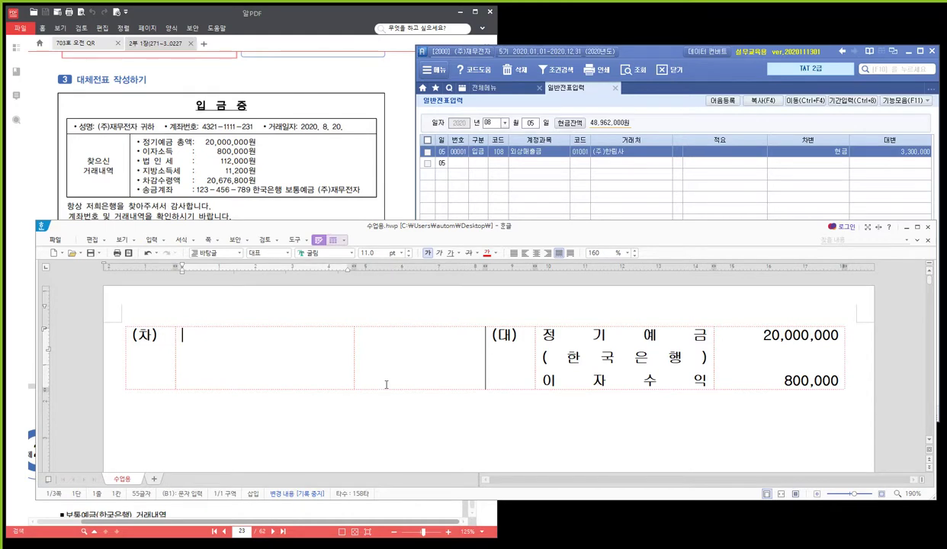
text(보통예금)
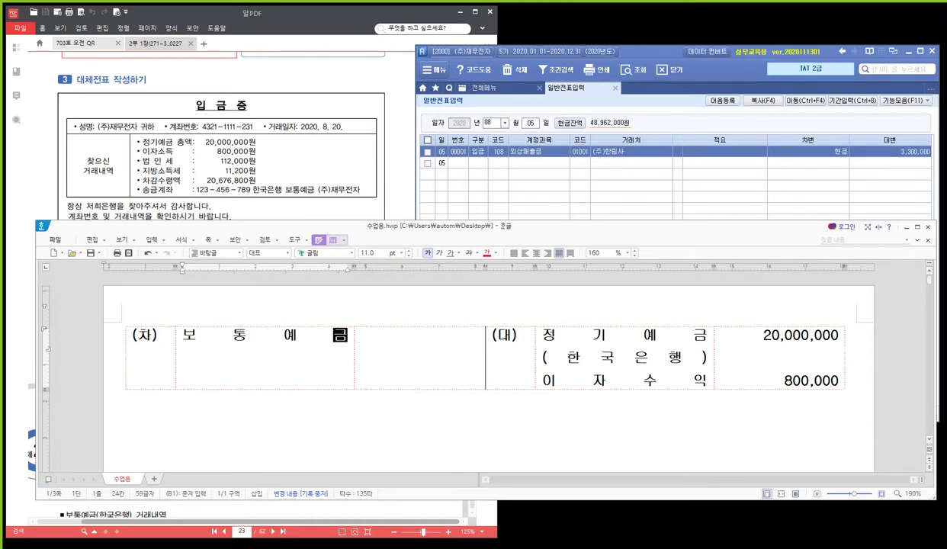
mouse_move(340, 227)
mouse_down()
mouse_move(339, 262)
mouse_move(328, 233)
mouse_up()
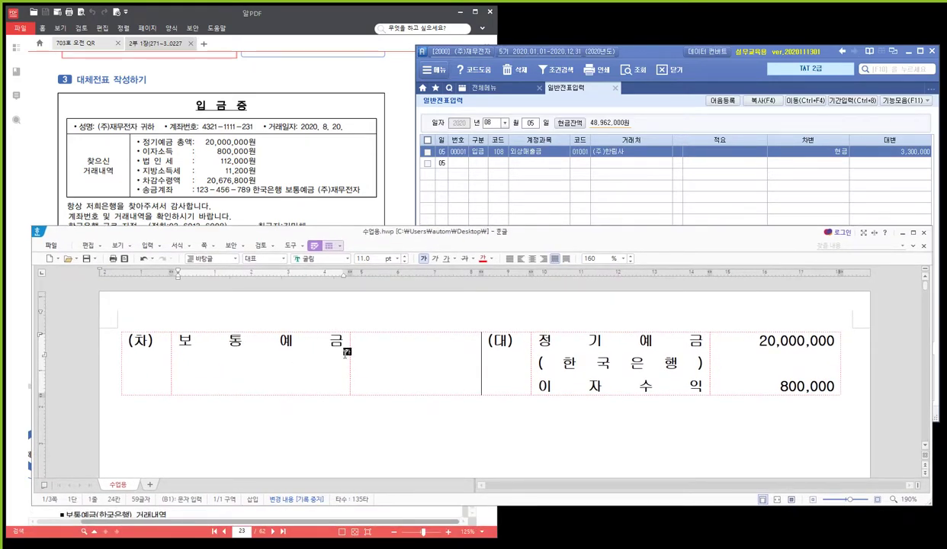
key(Return)
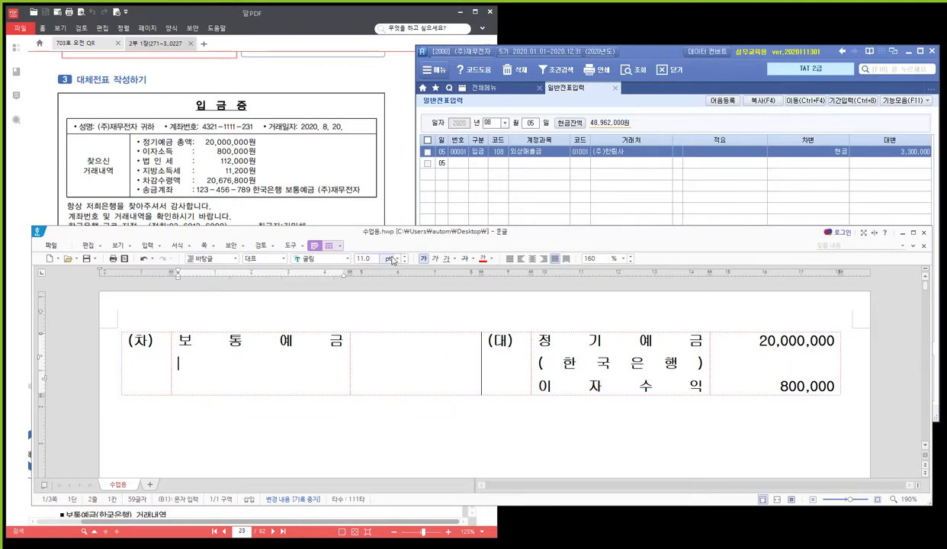
drag(383, 232, 379, 202)
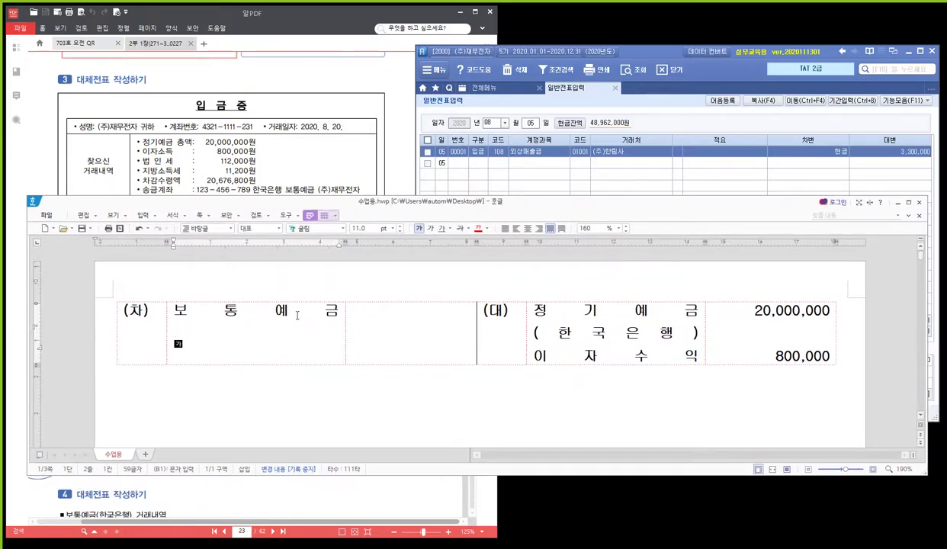
text((한국은행)
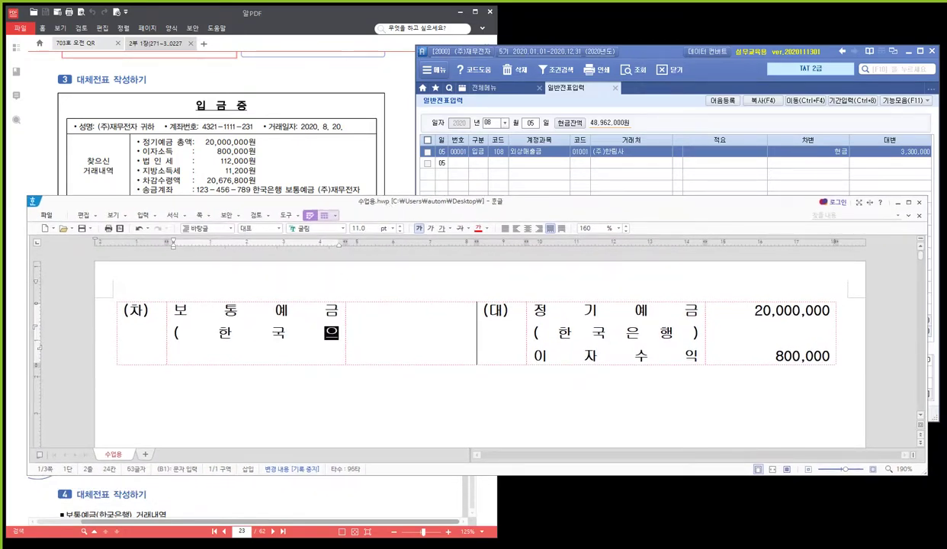
text())
key(Return)
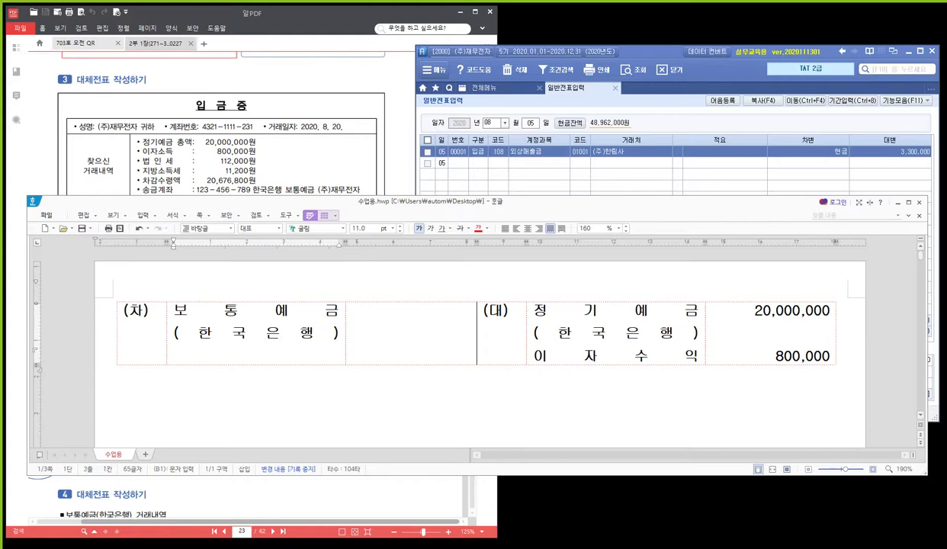
text(선납세금)
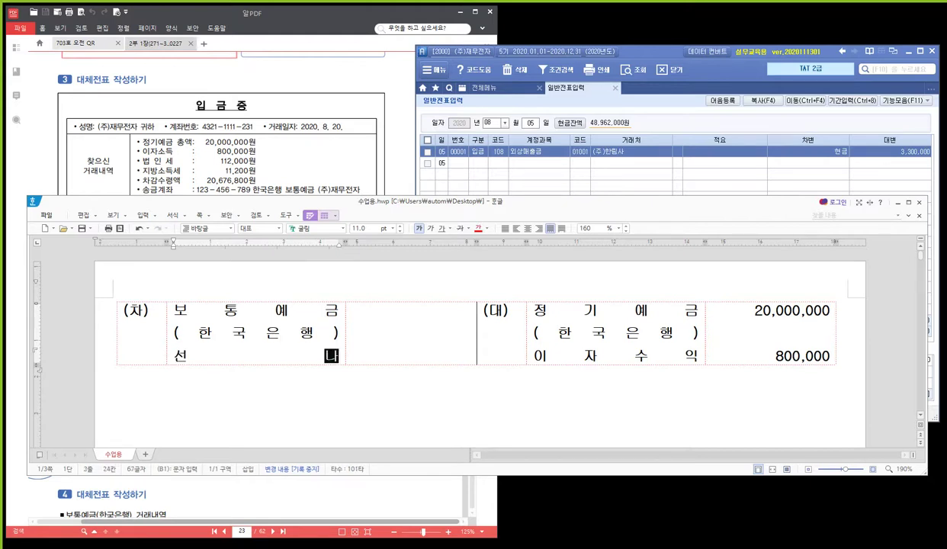
- Enter the debit amounts 20,676,800 for 보통예금 and 123,200 for 선납세금, aligned with their account lines
key(Tab)
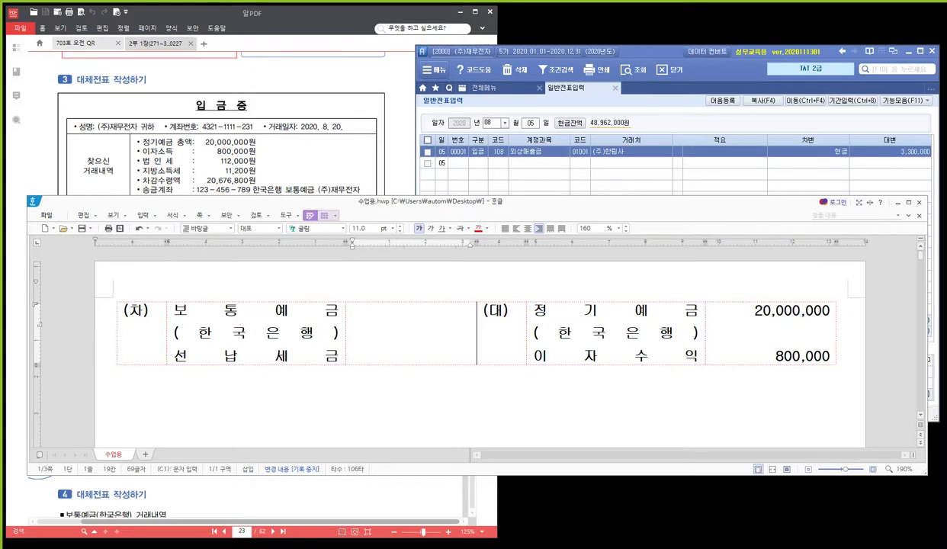
text(20,676,800)
key(Return)
key(Return)
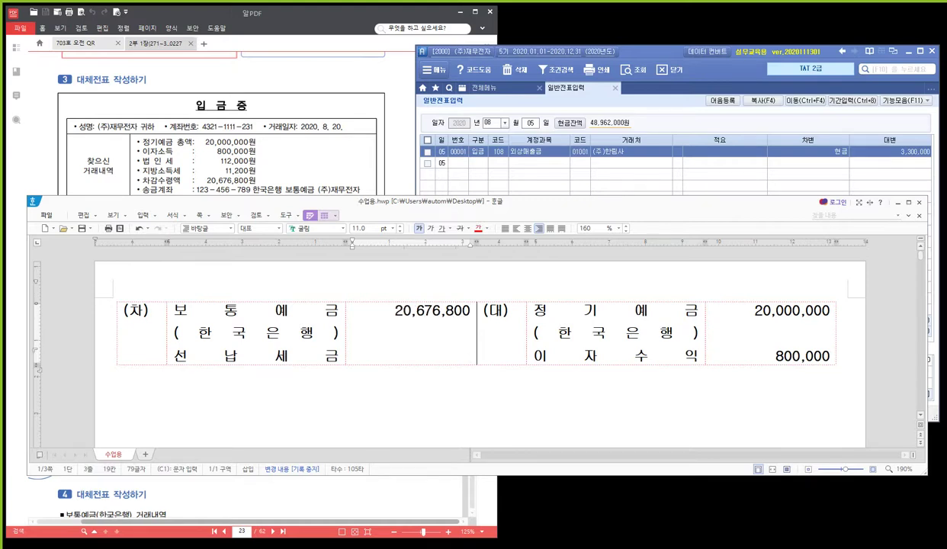
text(323)
key(BackSpace)
key(BackSpace)
key(BackSpace)
key(BackSpace)
key(Return)
text(123,200)
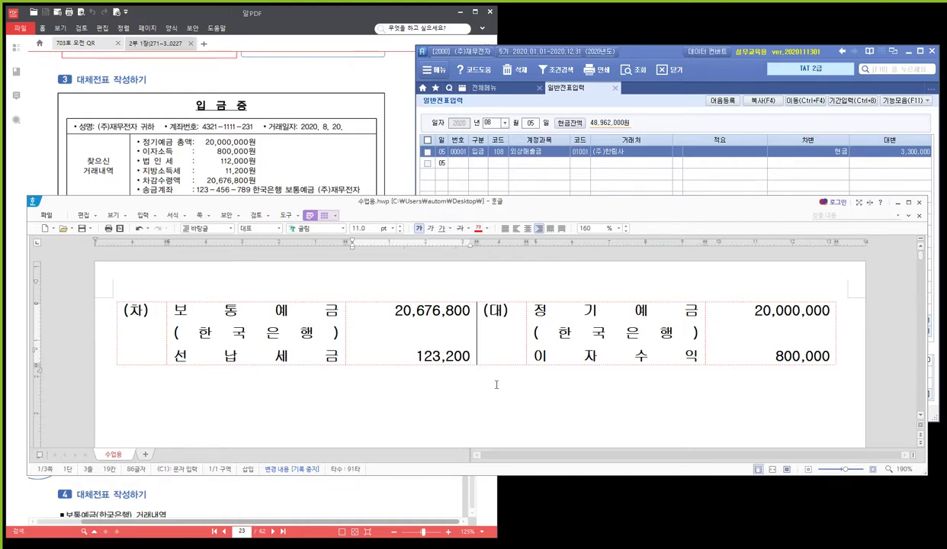
- Paste a copy of the completed journal entry table below the original, separated by a blank line, and place the cursor at its 이자수익 line
key(Hangul)
click(622, 345)
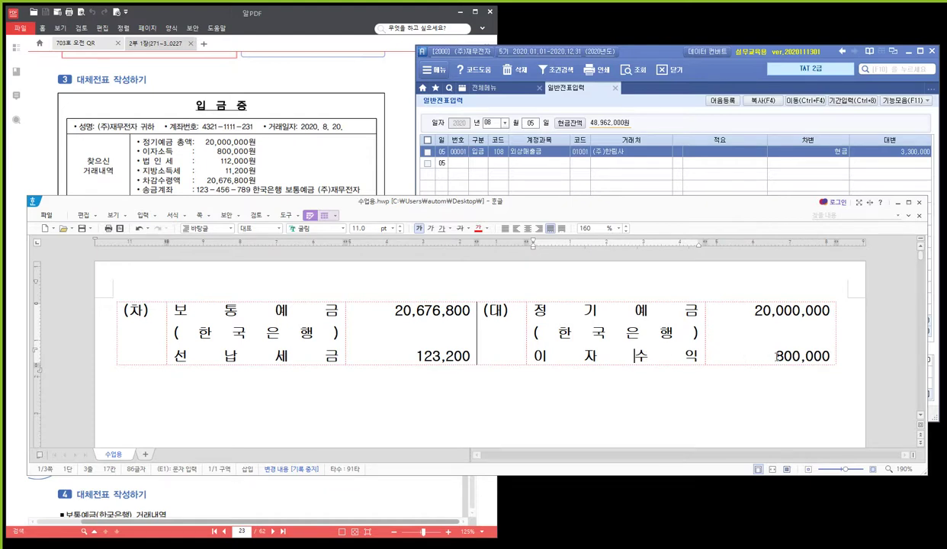
key(Tab)
key(Down)
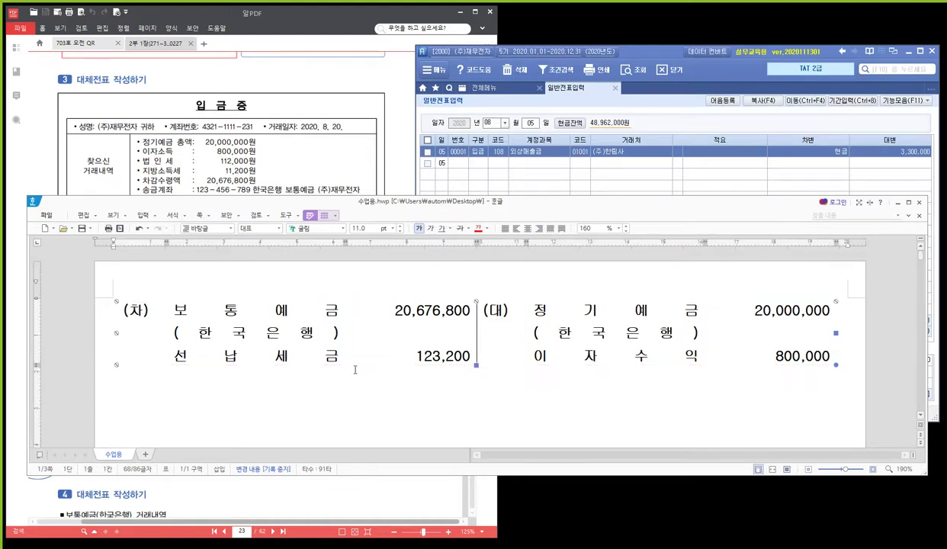
key(ctrl+v)
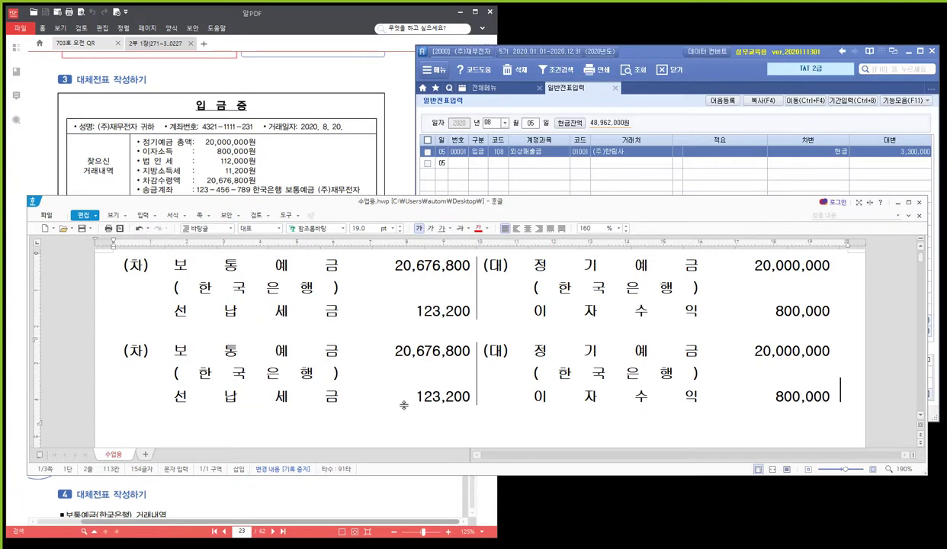
scroll(427, 381, down, 1)
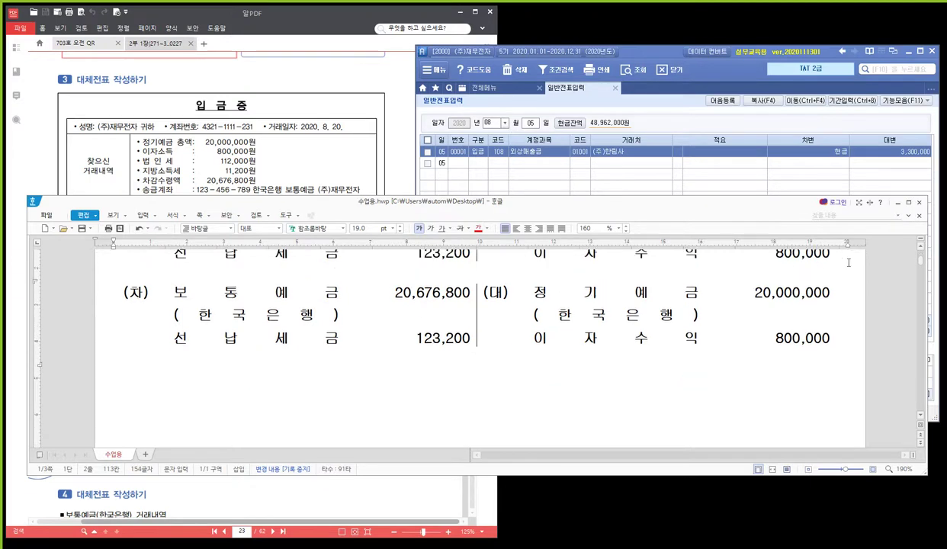
key(Return)
click(633, 385)
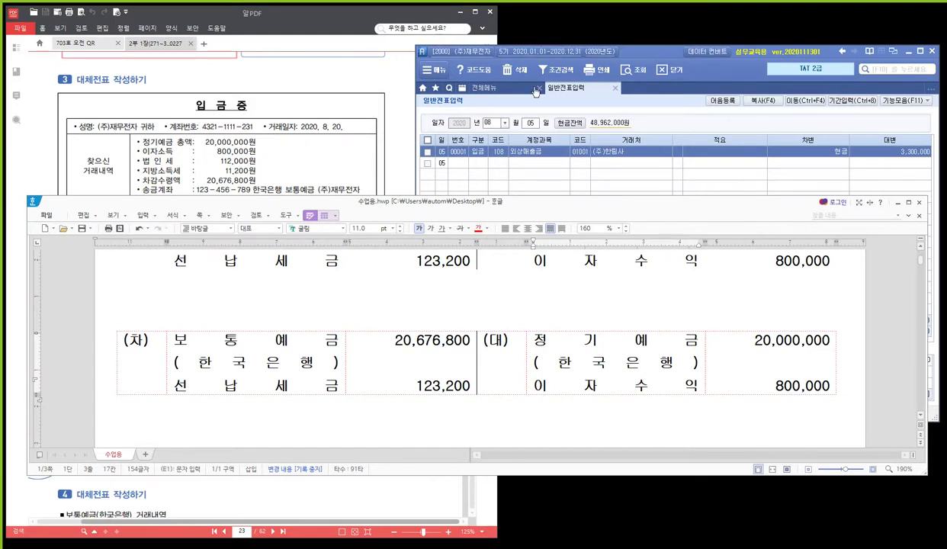
- Switch to SmartA, look up the 116 미수수익 amount in 전기분 재무상태표, and move the window up
click(375, 103)
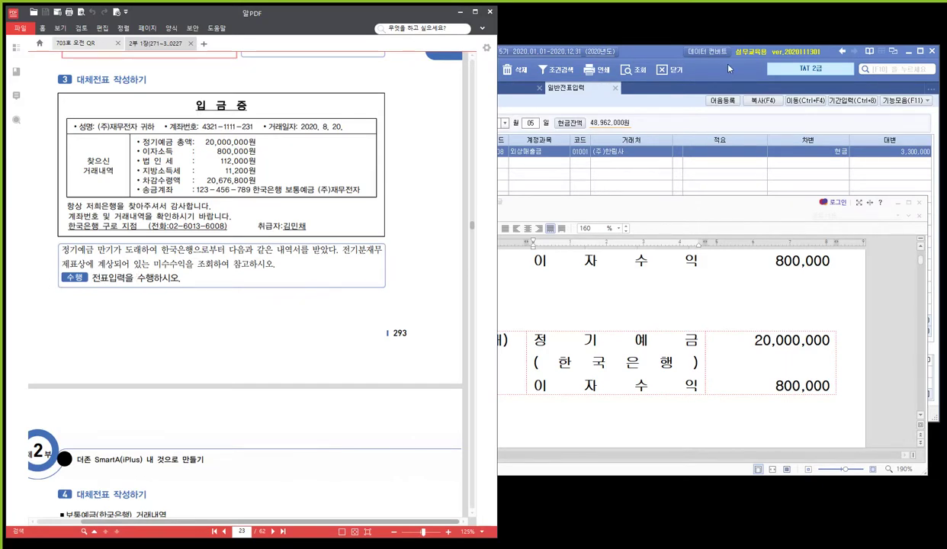
click(706, 61)
click(483, 88)
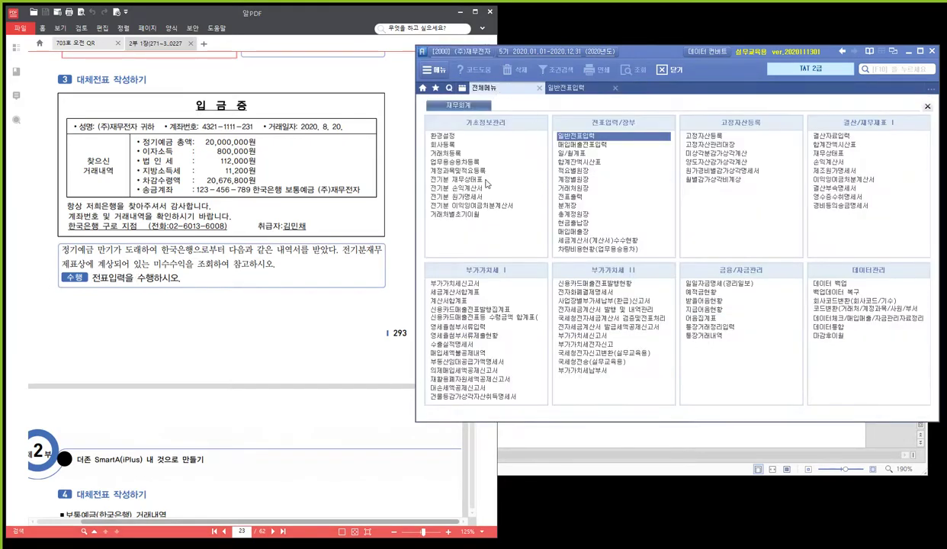
key(ctrl)
key(ctrl)
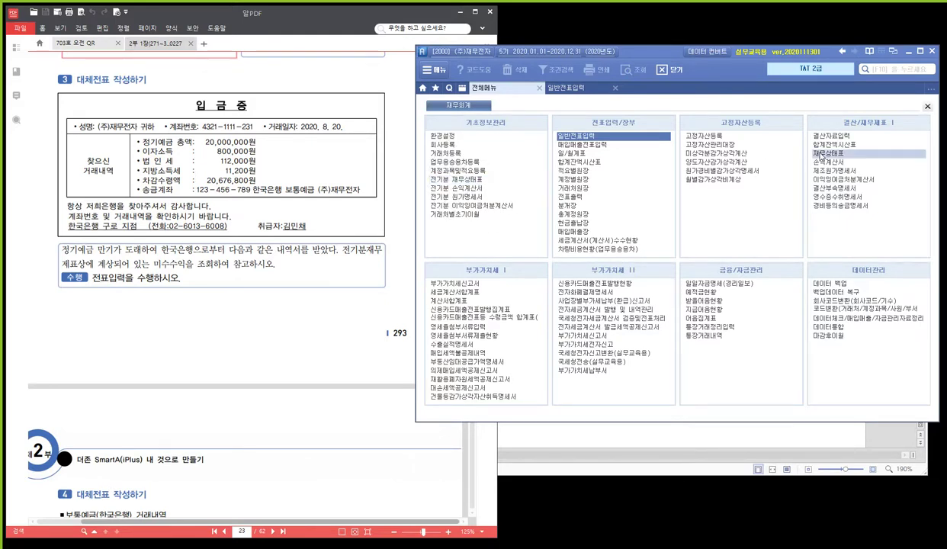
click(474, 179)
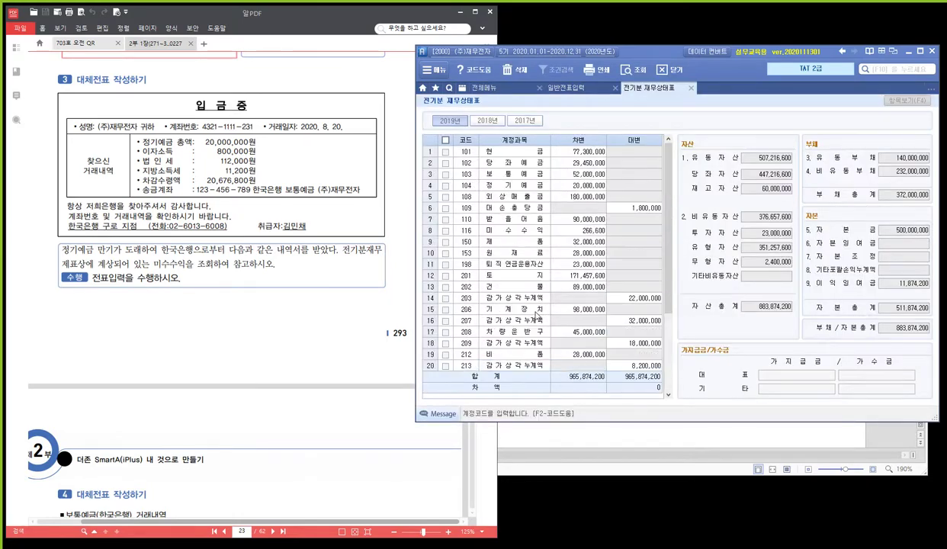
scroll(527, 308, up, 3)
click(509, 230)
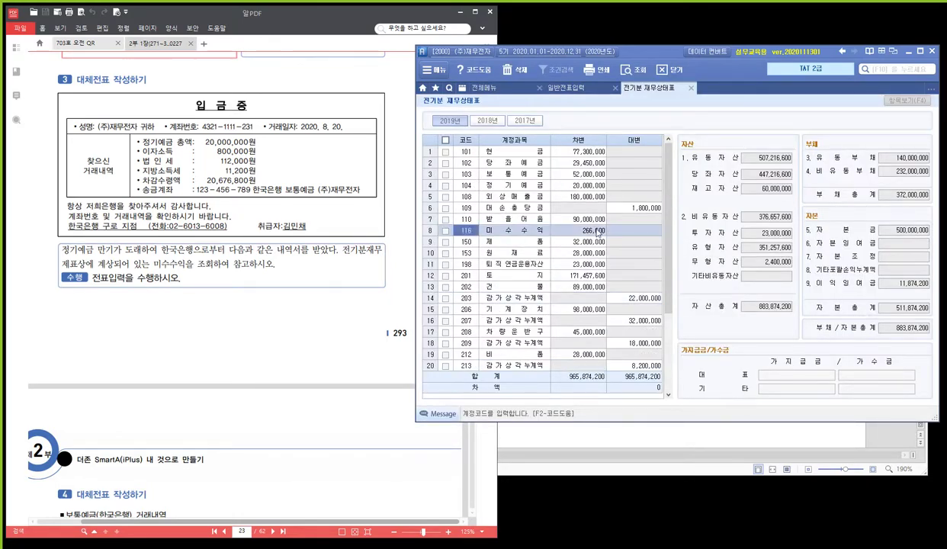
click(581, 229)
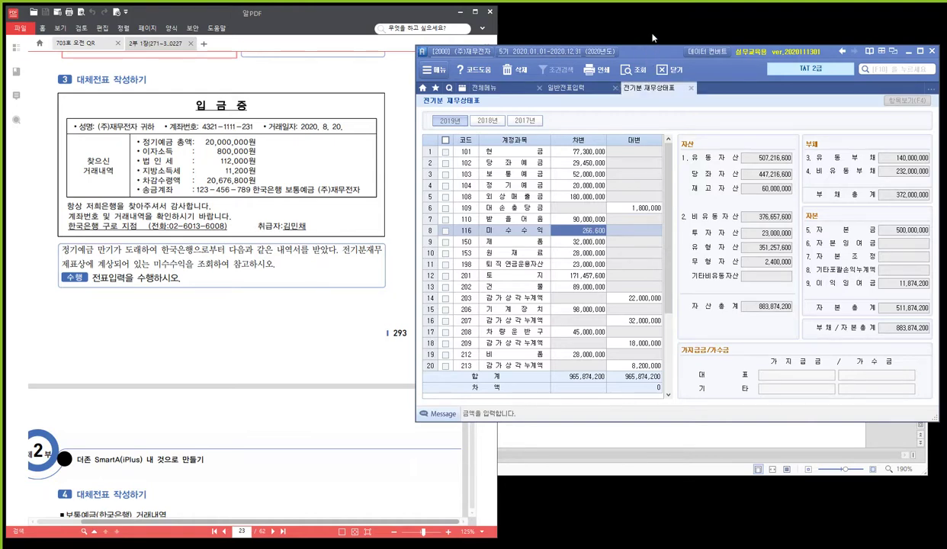
drag(629, 52, 627, 18)
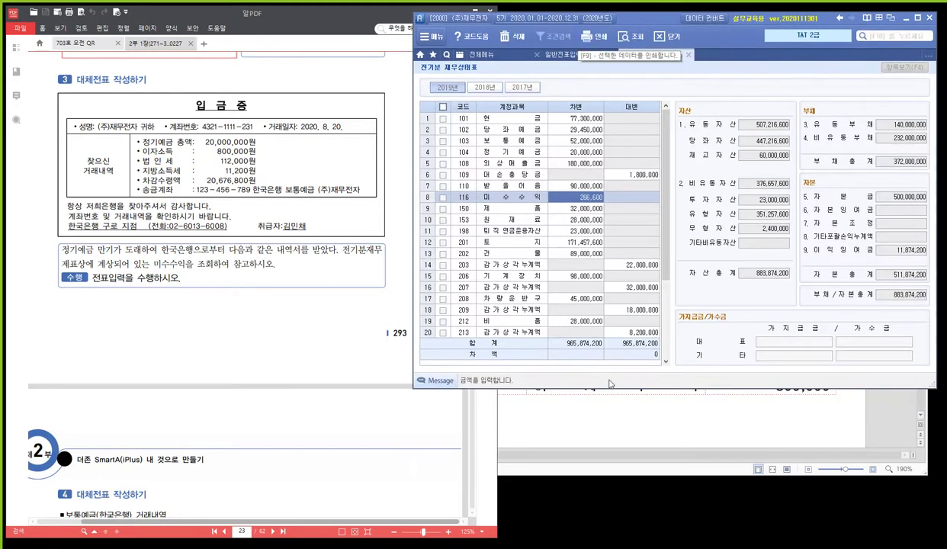
- Switch back to the 한글 document, move its window down slightly, and add the heading 전기말 between the two journal entries
click(616, 416)
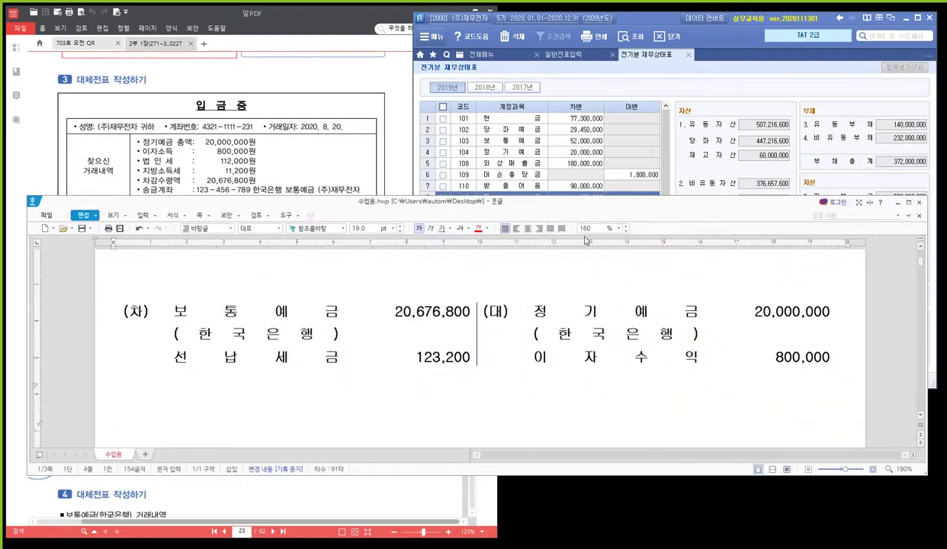
drag(562, 205, 566, 217)
text((차) 보통예금 20,676,800 (대) 정기예금 20,000,000 (한국은행) (한국은행) 선납세금 123,200 이자수익 800,000)
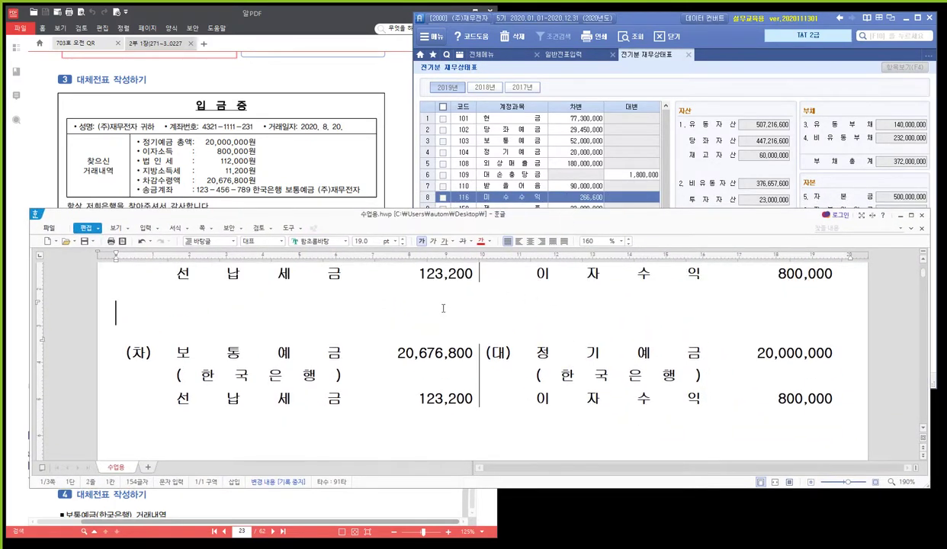
text(전기말)
key(Return)
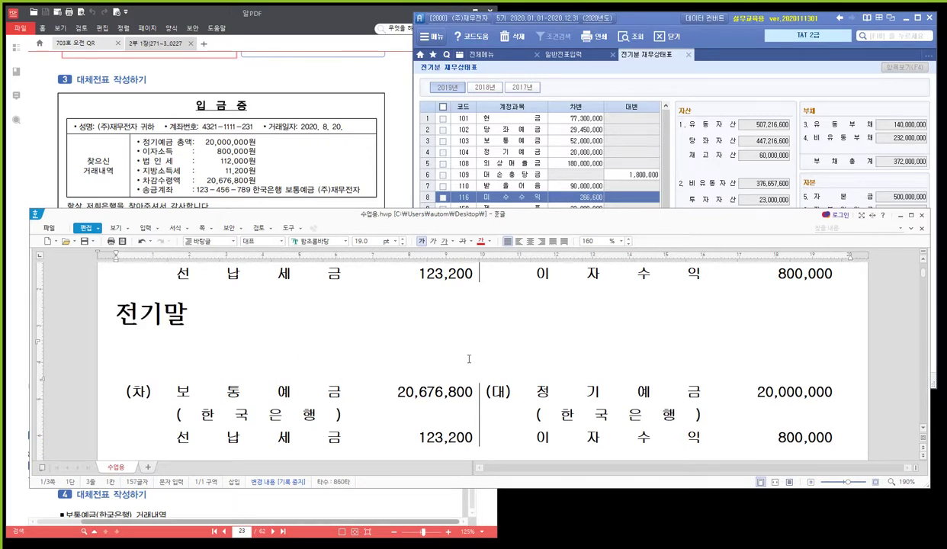
- Copy the blank (차)/(대) entry table from further down the document and paste it below the 전기말 heading
scroll(294, 394, down, 3)
scroll(278, 381, down, 3)
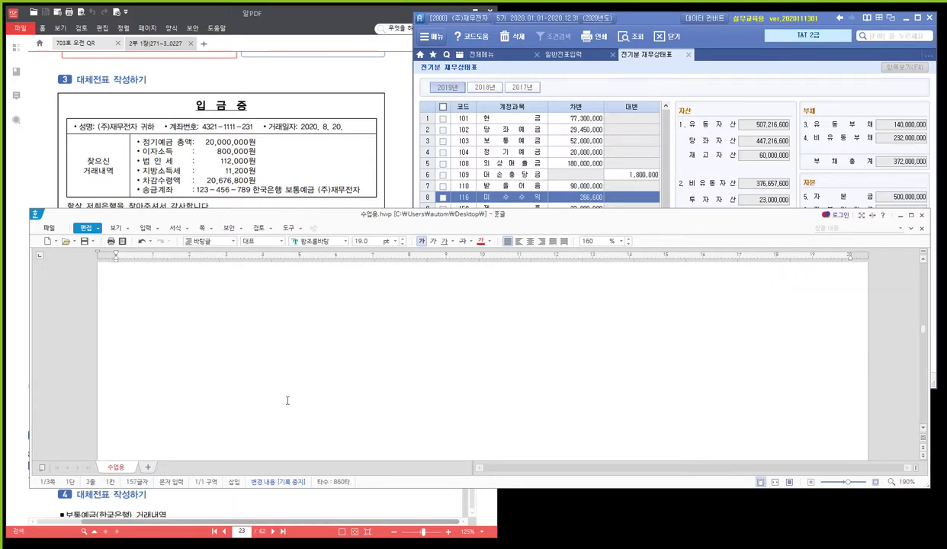
click(268, 340)
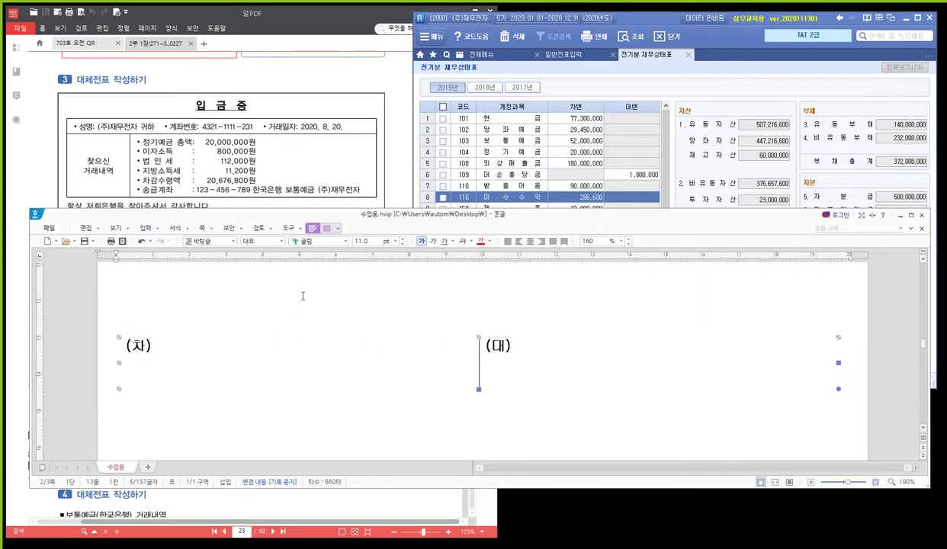
scroll(320, 305, up, 3)
scroll(325, 312, up, 3)
click(201, 403)
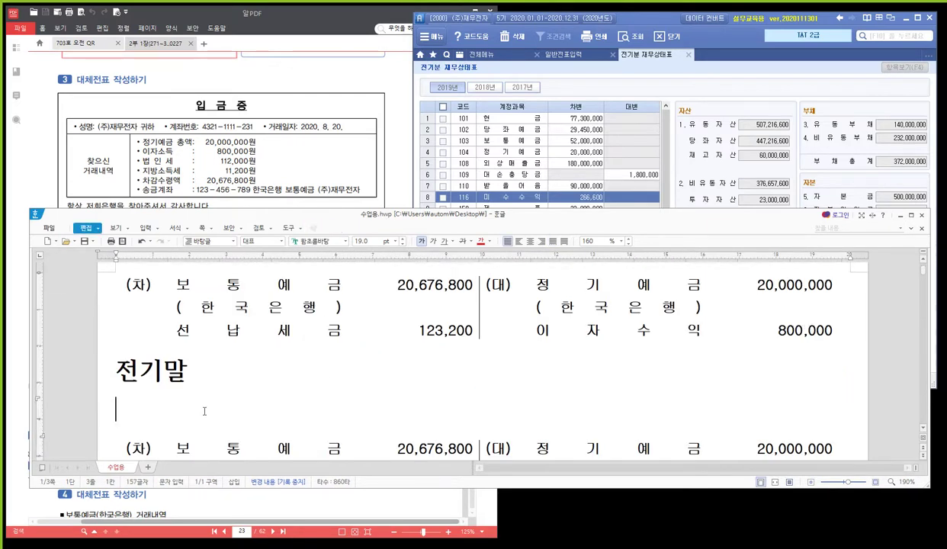
key(ctrl+v)
- Enter the credit account 이자수익 with the amount 266,600 in the 전기말 entry table
click(560, 384)
text(이)
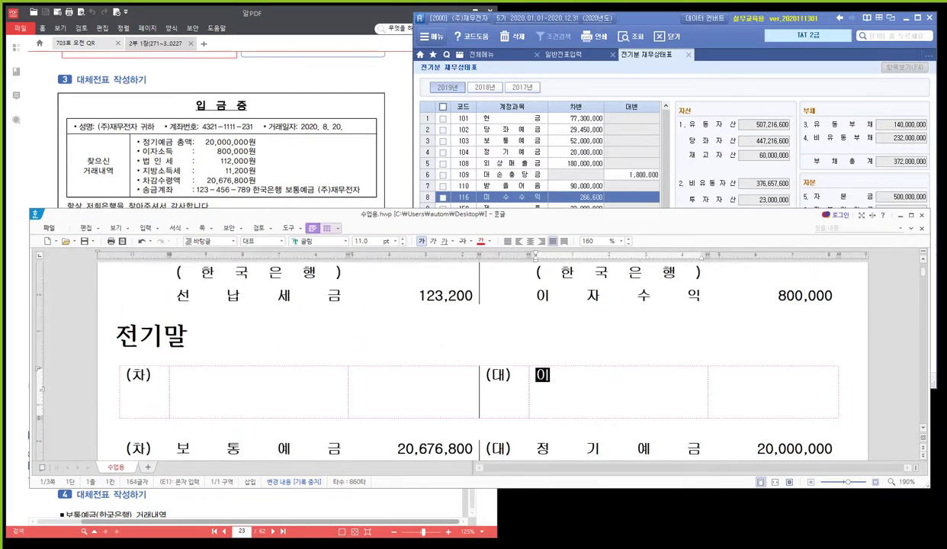
text(자수익)
key(Tab)
text(2)
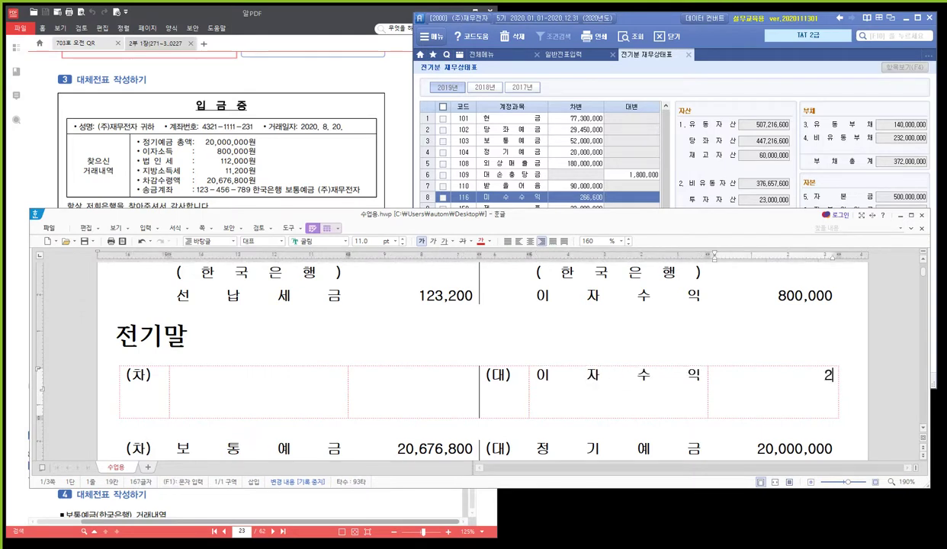
text(66,600)
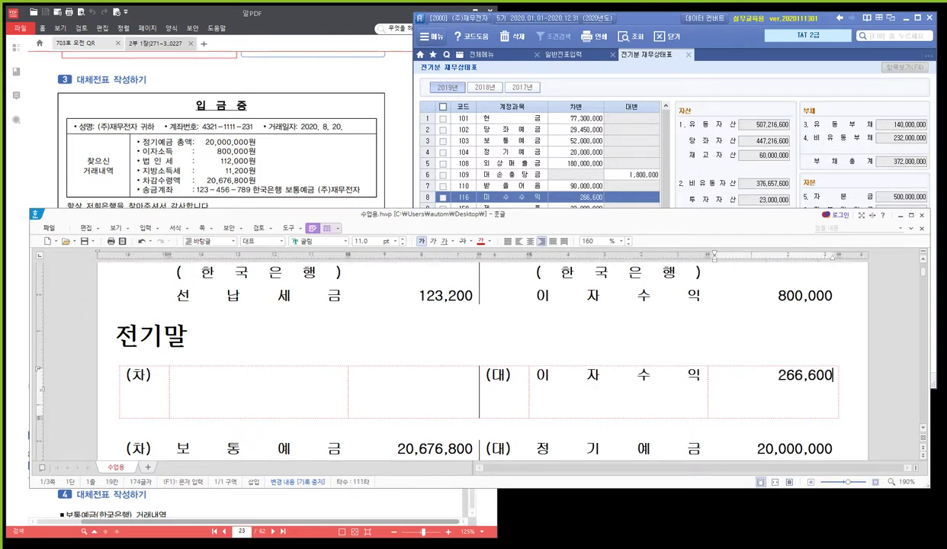
- Enter the debit account 미수수익 with the amount 266,600 in the 전기말 entry table
click(321, 395)
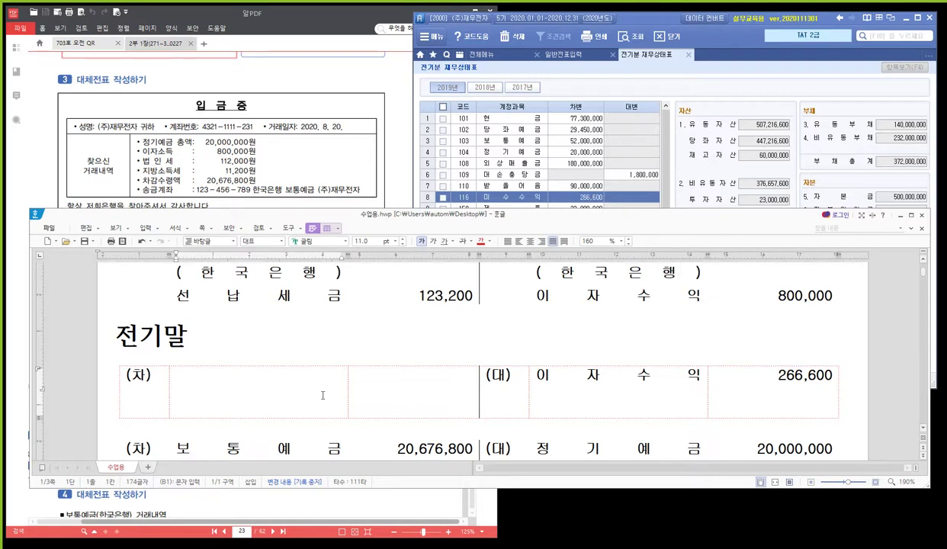
text(밋수수익)
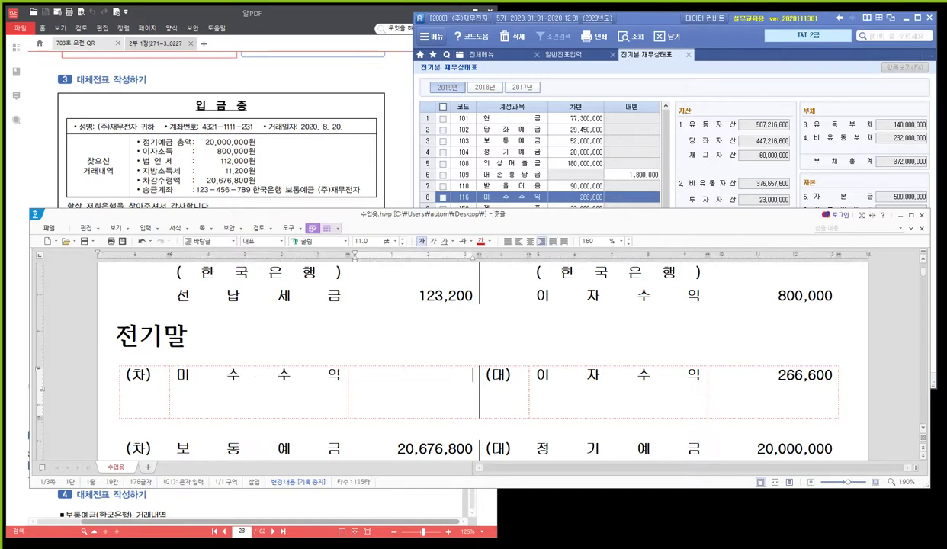
key(Tab)
text(266,6000)
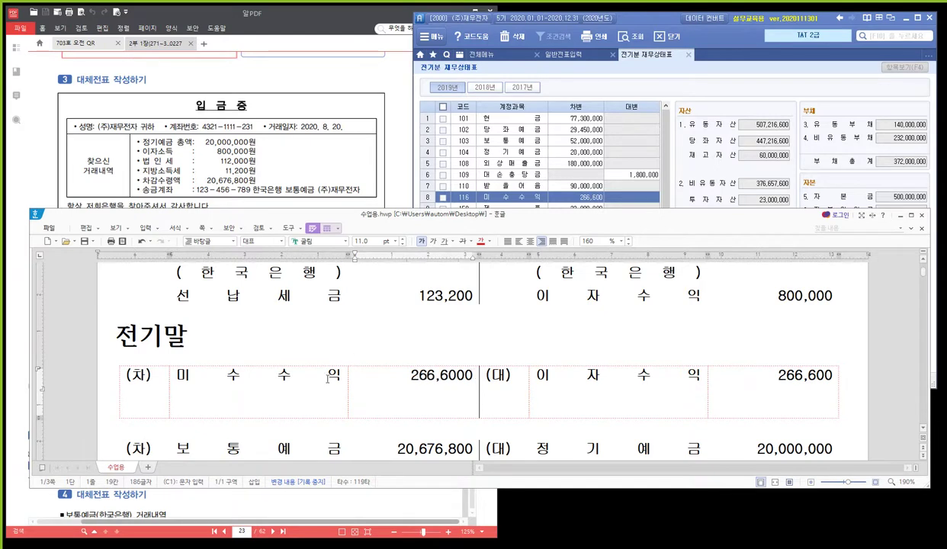
scroll(328, 379, down, 1)
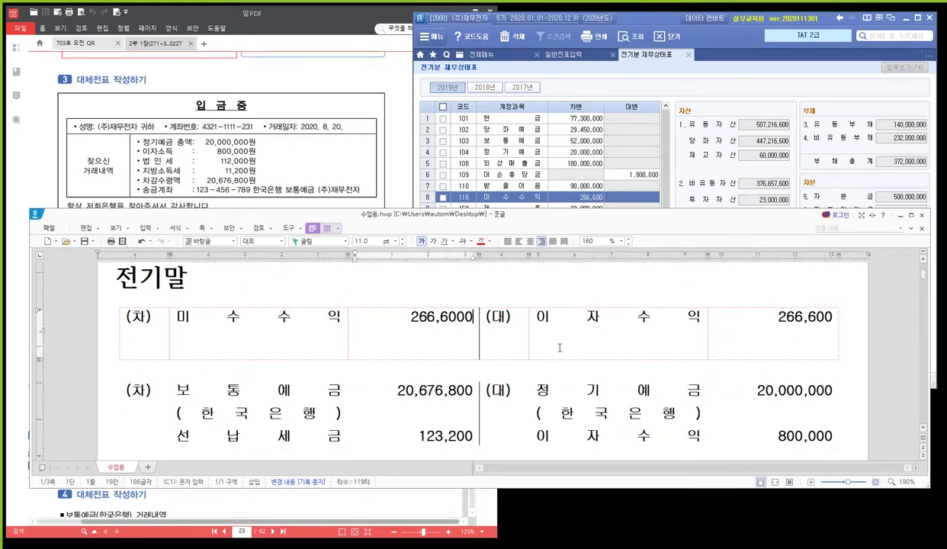
key(BackSpace)
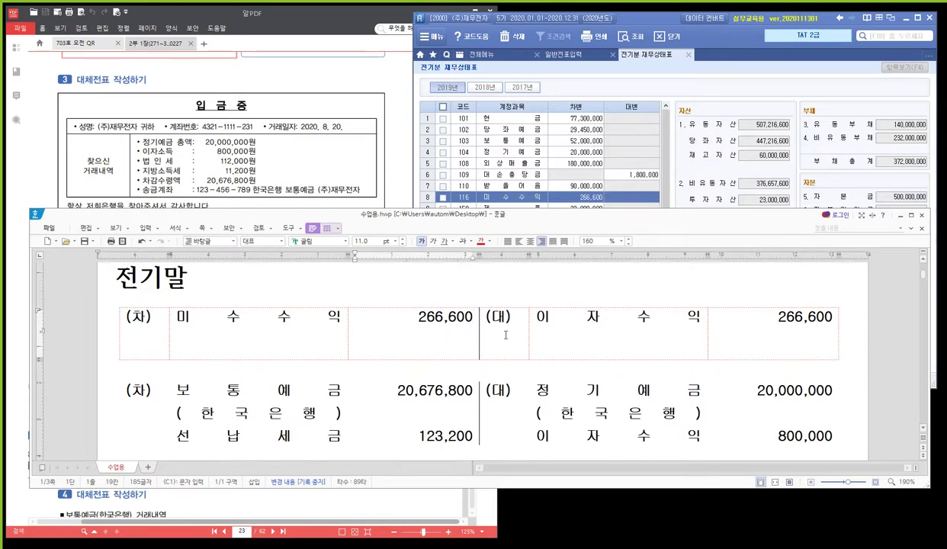
- Move the document window up and change the credit 이자수익 amount in the lower entry to 533,400
scroll(505, 334, down, 1)
scroll(505, 335, up, 1)
drag(480, 213, 481, 115)
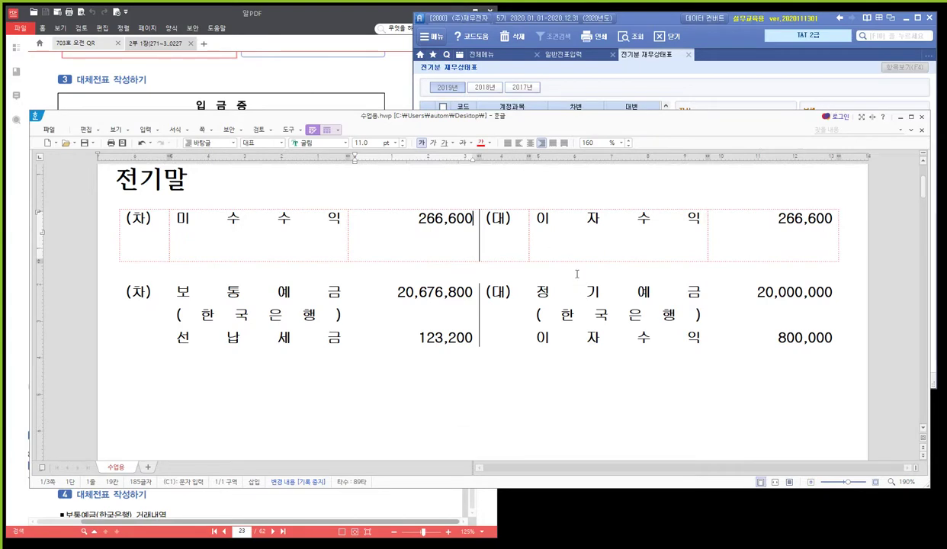
click(691, 336)
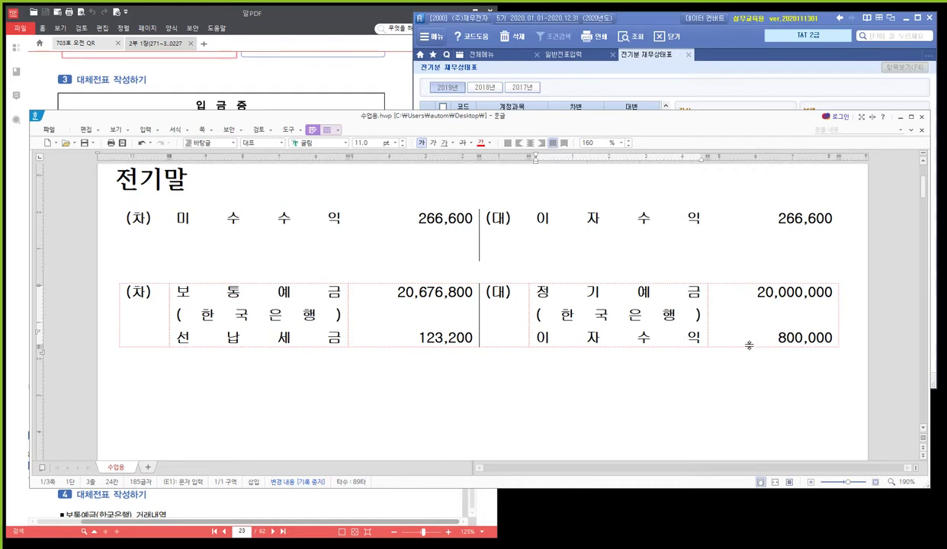
key(Hangul)
drag(776, 338, 830, 345)
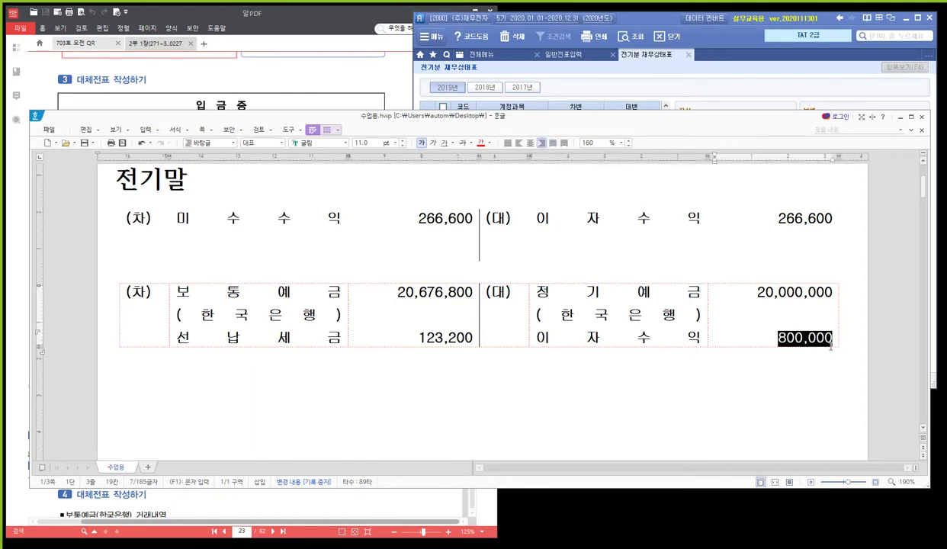
text(23)
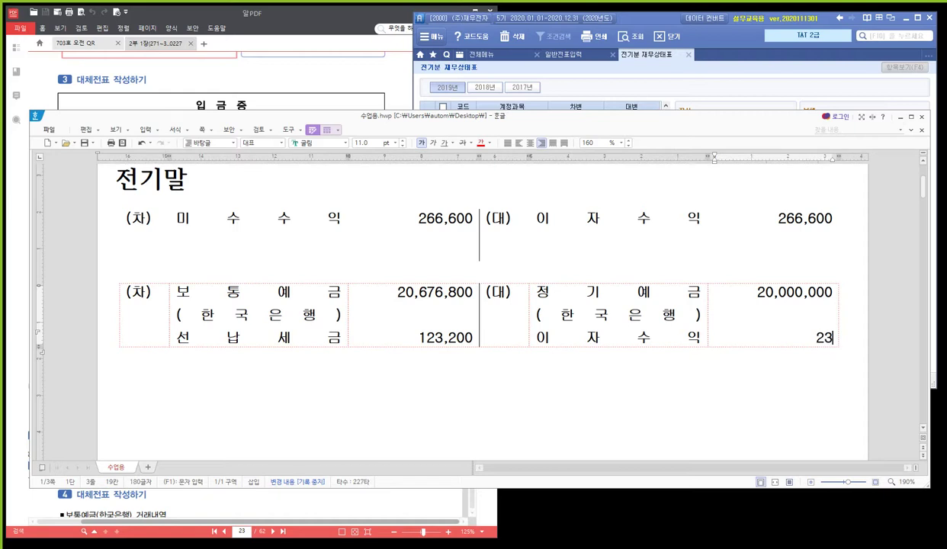
key(BackSpace)
key(BackSpace)
text(533,400)
- Add a credit line for 미수수익 with the amount 266,600 below 이자수익 in the lower entry
key(Return)
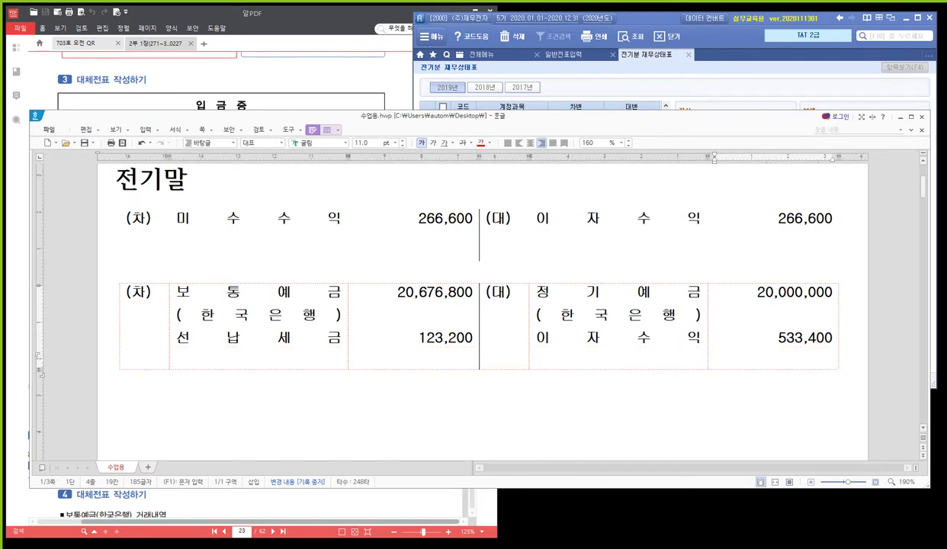
text(266,600)
key(Up)
key(Up)
key(Up)
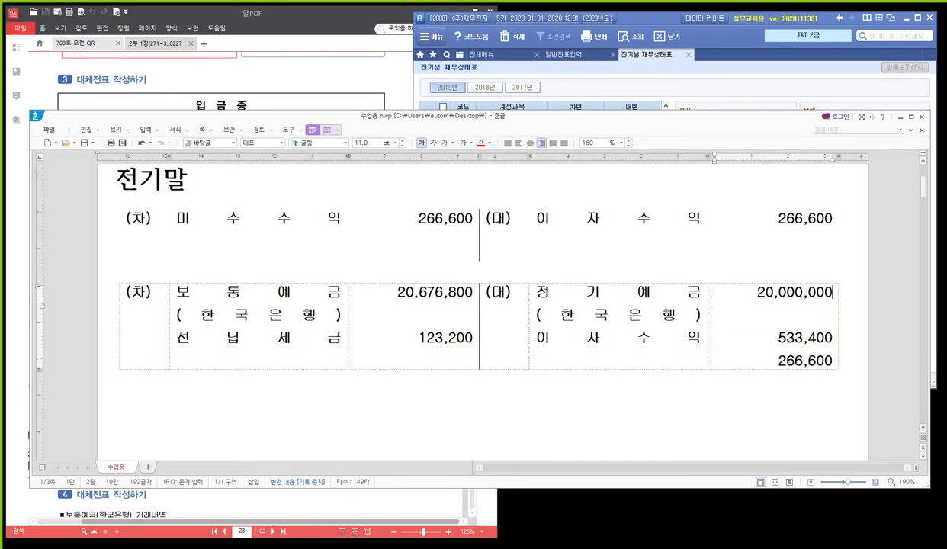
click(702, 336)
key(Return)
text(미수수)
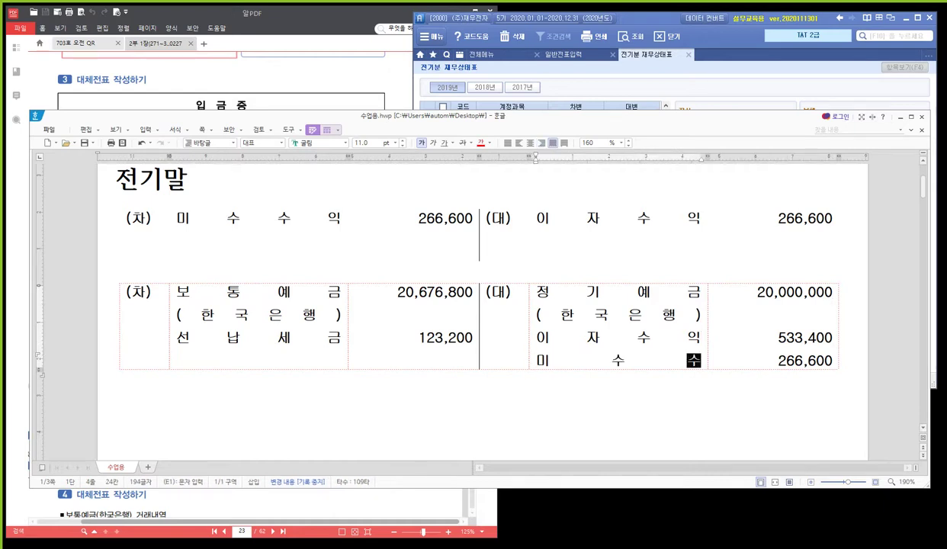
text(익)
click(630, 360)
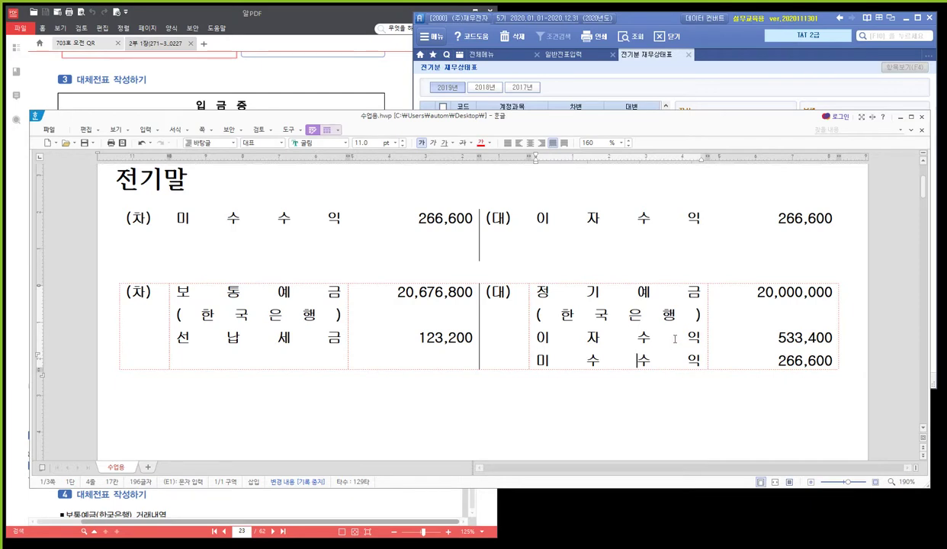
- Color the (한국은행) line under the debit 보통예금 red in the lower entry
key(Hangul)
click(262, 314)
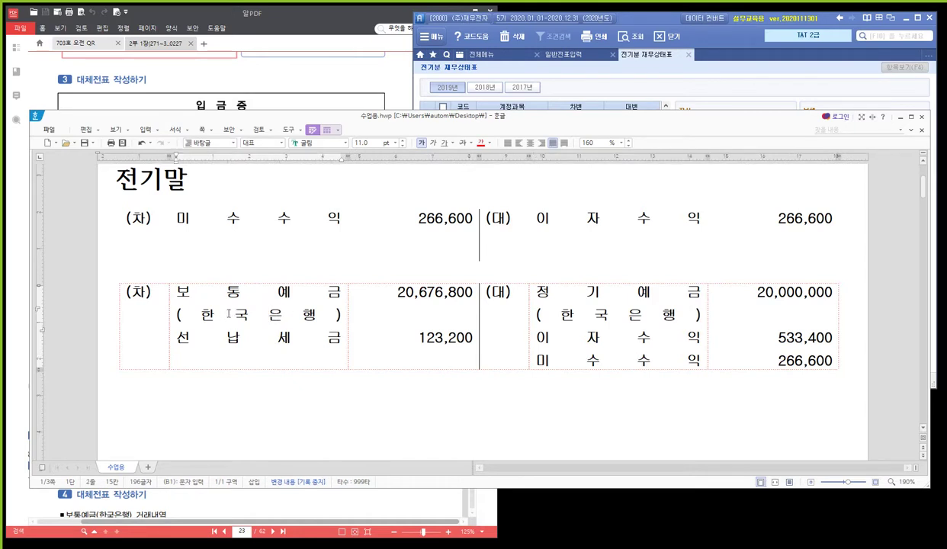
key(Home)
key(shift+Right)
key(shift+Right)
key(shift+Right)
key(shift+Right)
key(shift+Right)
key(shift+Right)
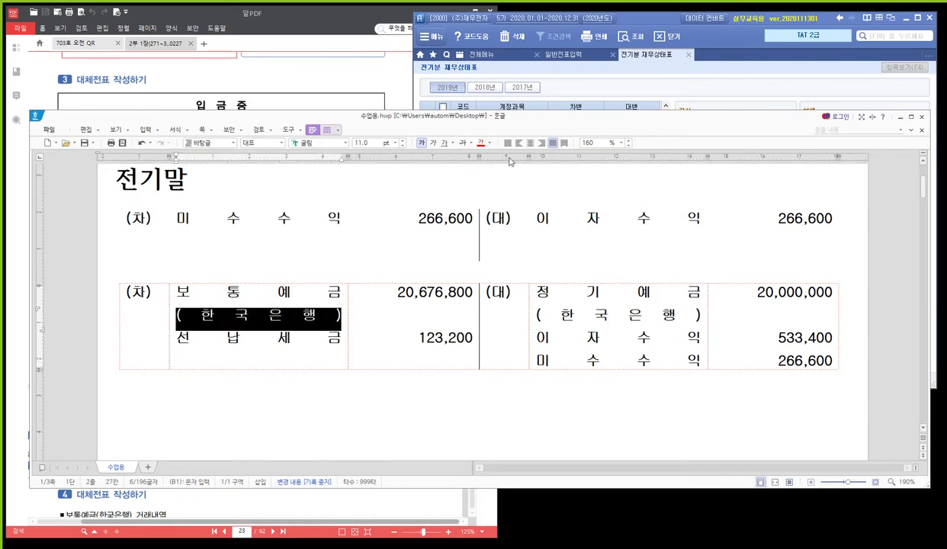
key(ctrl+F12)
click(480, 143)
- Color the (한국은행) line under the credit 정기예금 red in the lower entry
drag(535, 314, 700, 315)
key(ctrl+F12)
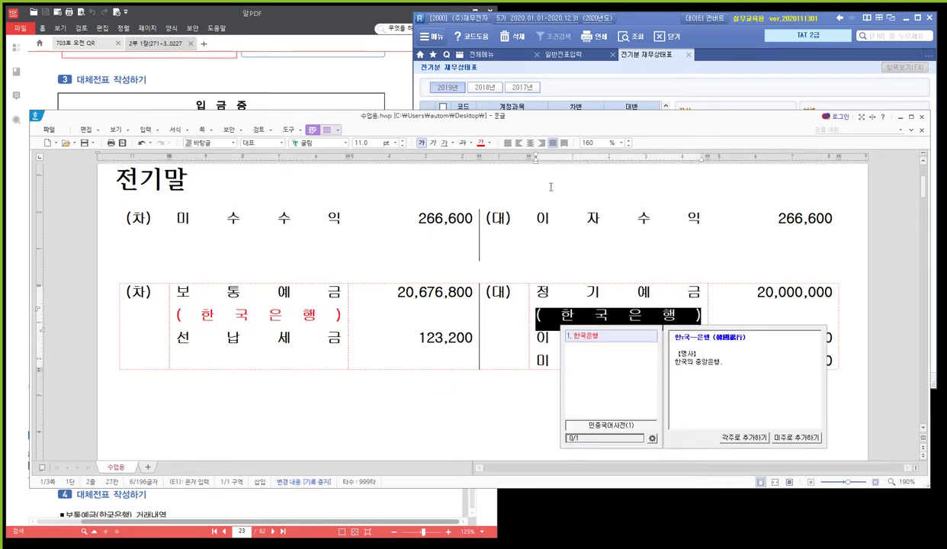
click(480, 142)
key(ctrl+F12)
click(465, 353)
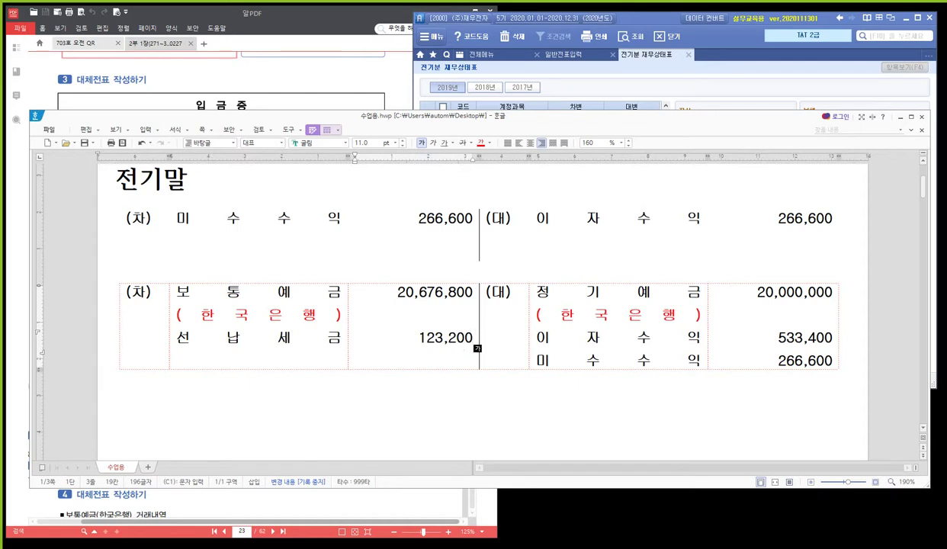
- Check the deposit slip in the PDF, then return to the 한글 document and move its window down to uncover the slip
key(alt+Tab)
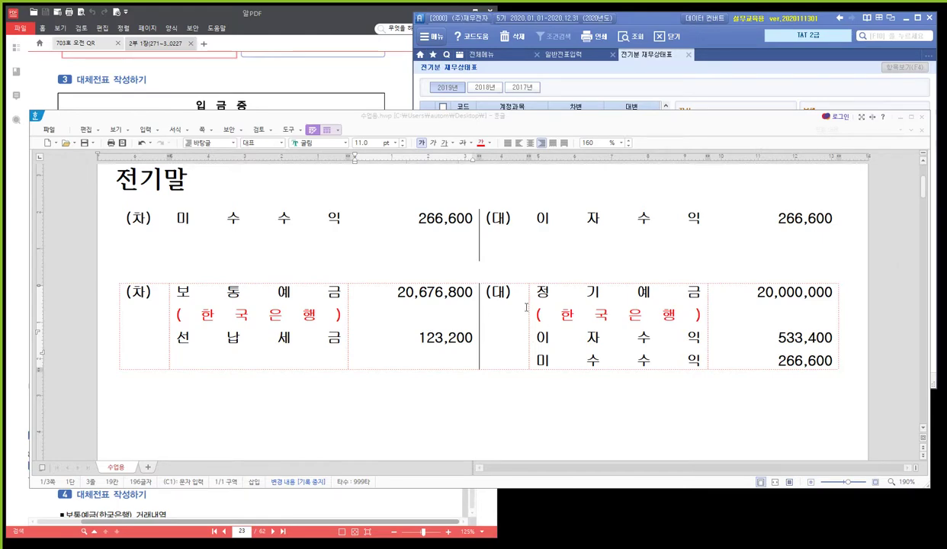
click(653, 28)
click(281, 22)
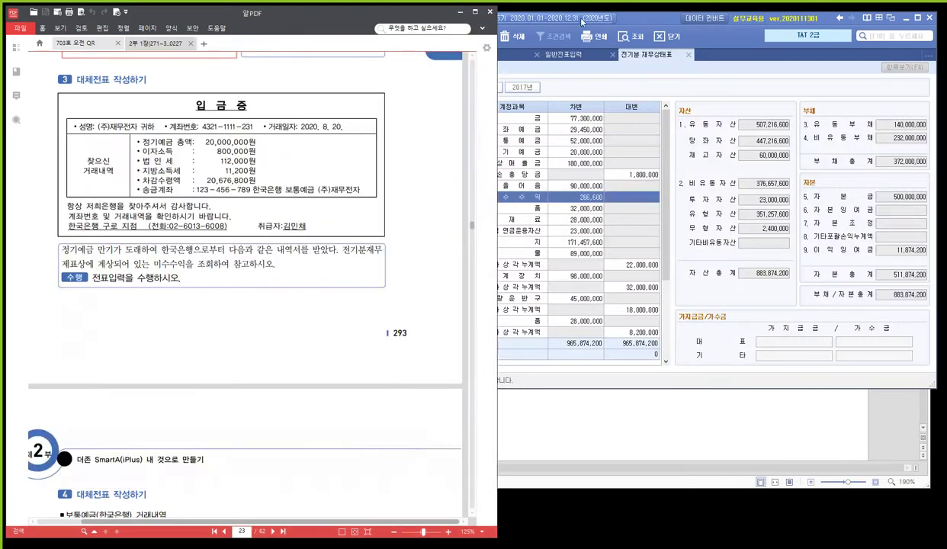
key(alt+Tab)
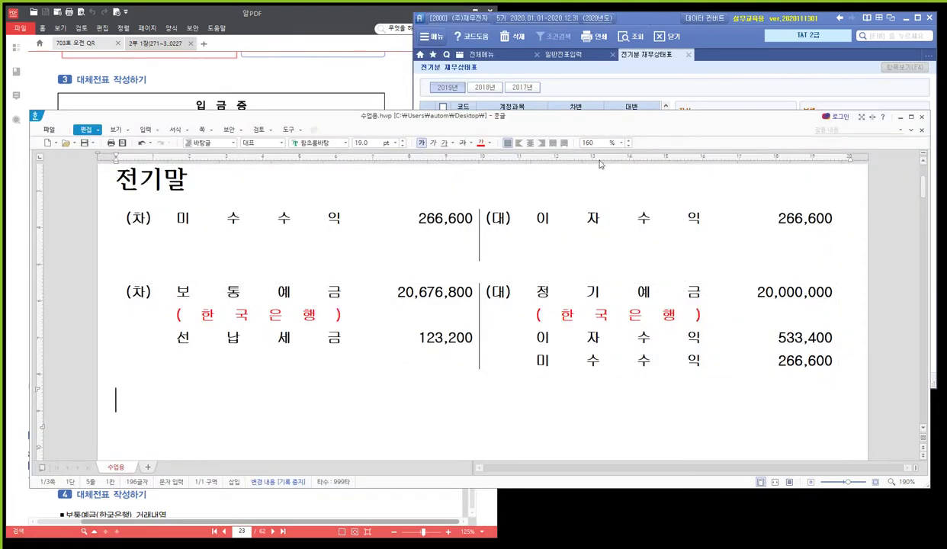
drag(599, 118, 607, 234)
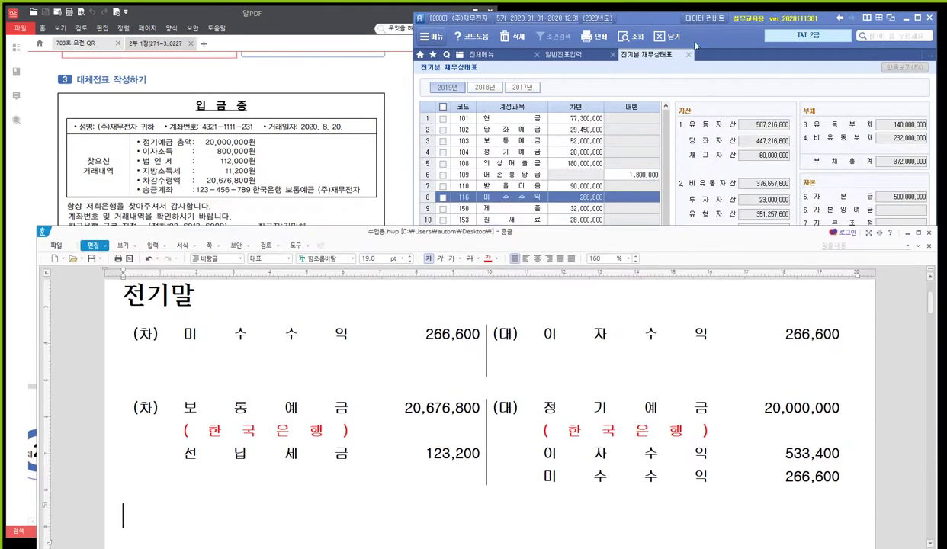
- Switch to 일반전표입력 in SmartA and set the voucher date to August 20
click(667, 19)
click(567, 55)
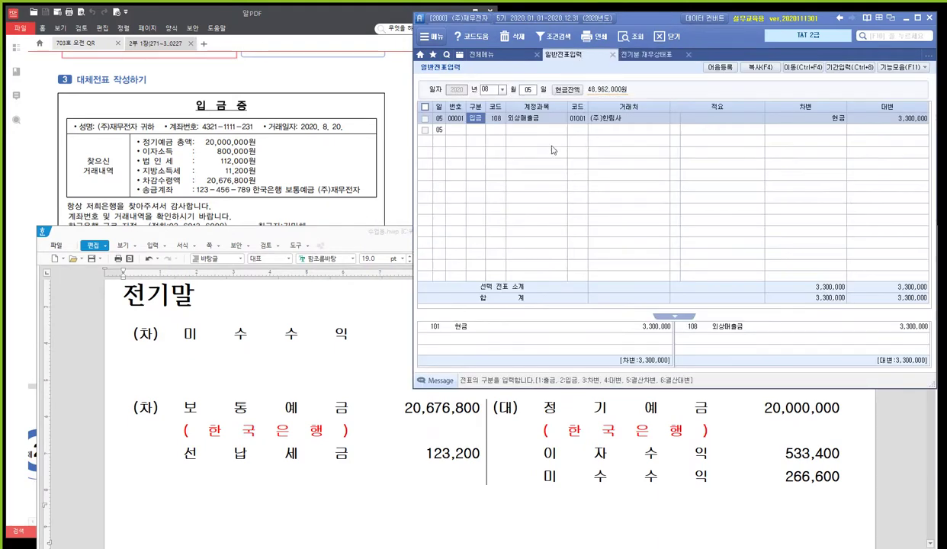
click(488, 89)
key(Return)
text(20)
key(Return)
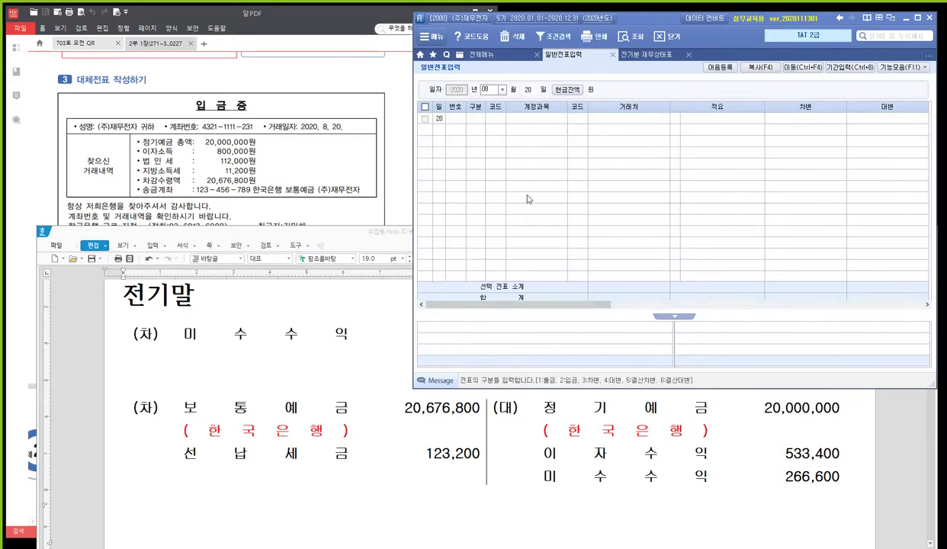
- Enter a credit (대변) line for 정기예금 with trading partner 한국은행(정기예금) and an amount of 20,000,000
text(4)
key(Return)
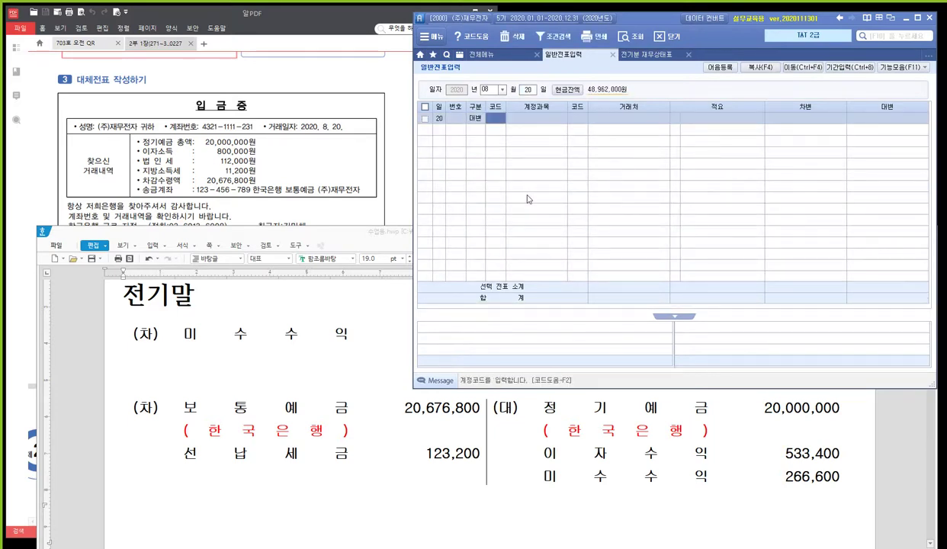
text(정기)
key(Return)
key(Return)
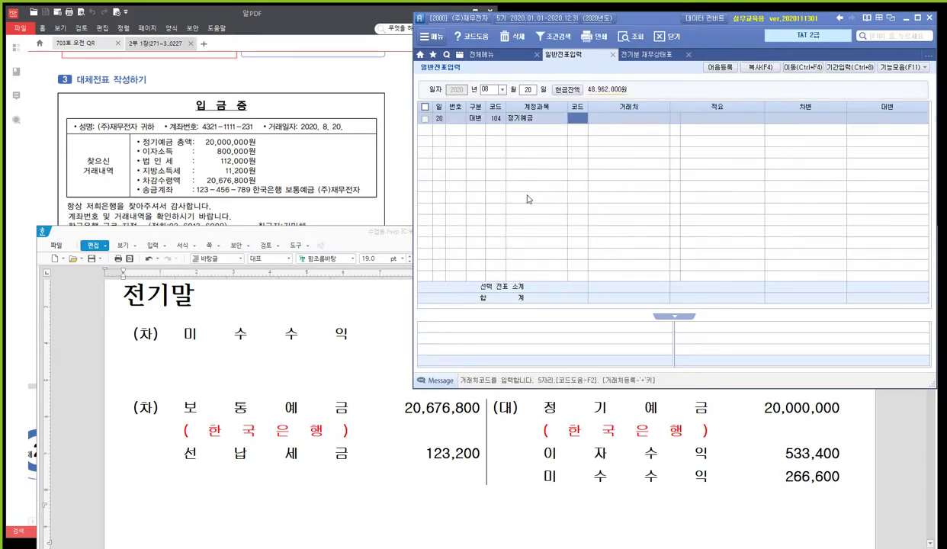
key(F2)
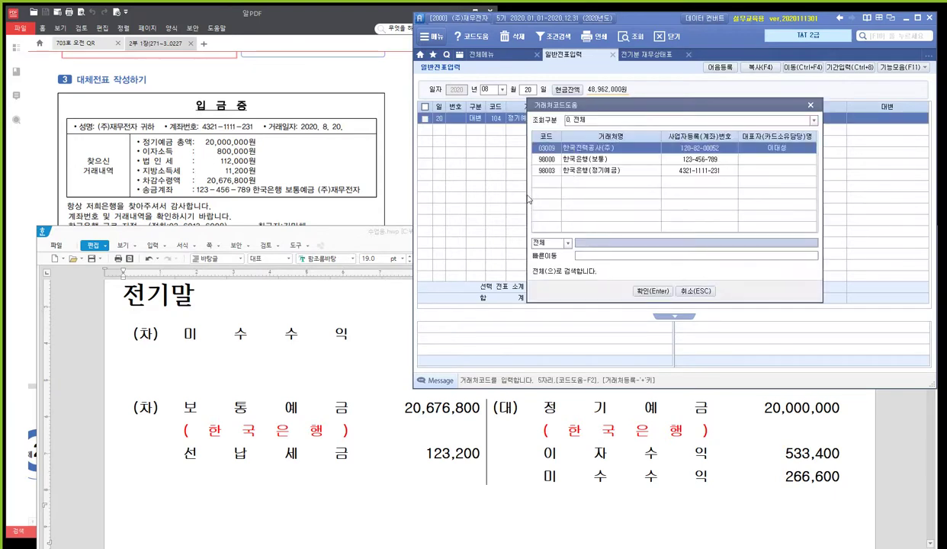
key(Down)
key(Down)
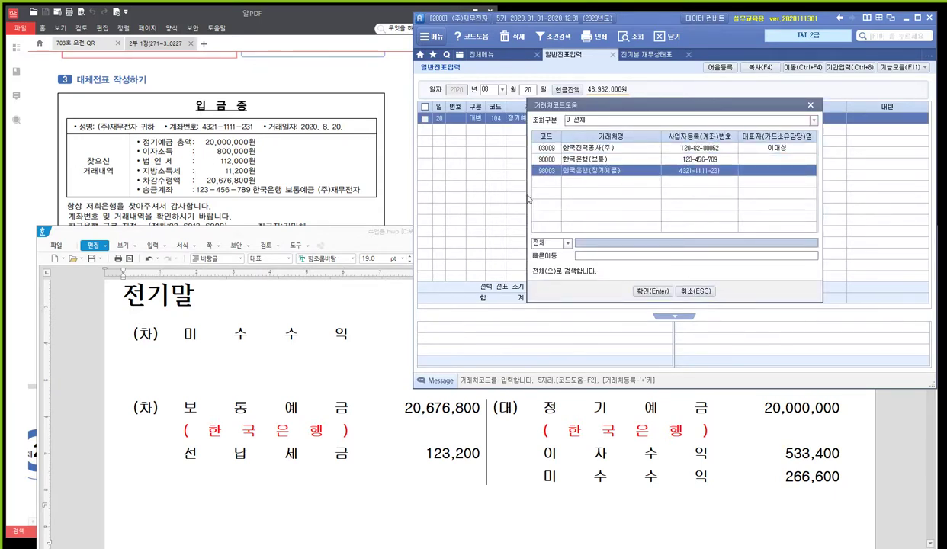
key(Return)
key(Return)
text(20000000)
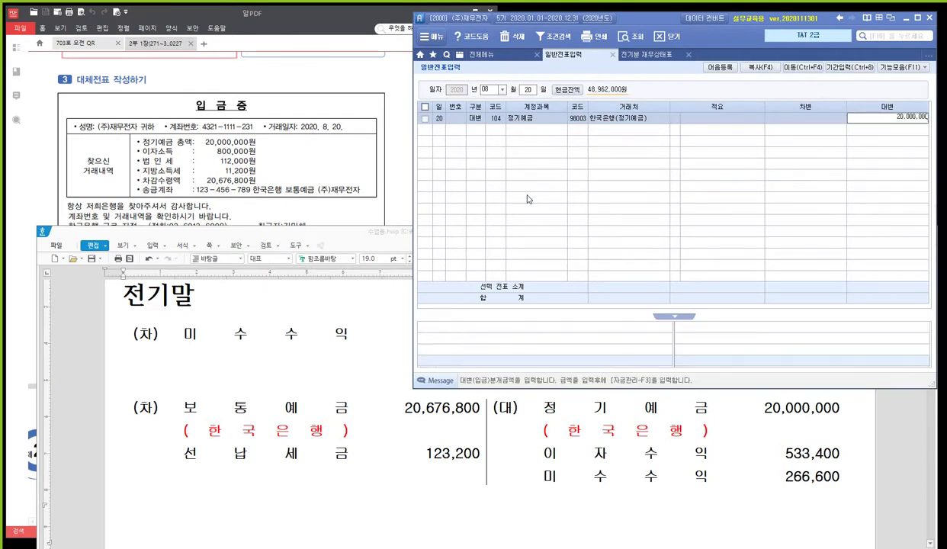
key(Return)
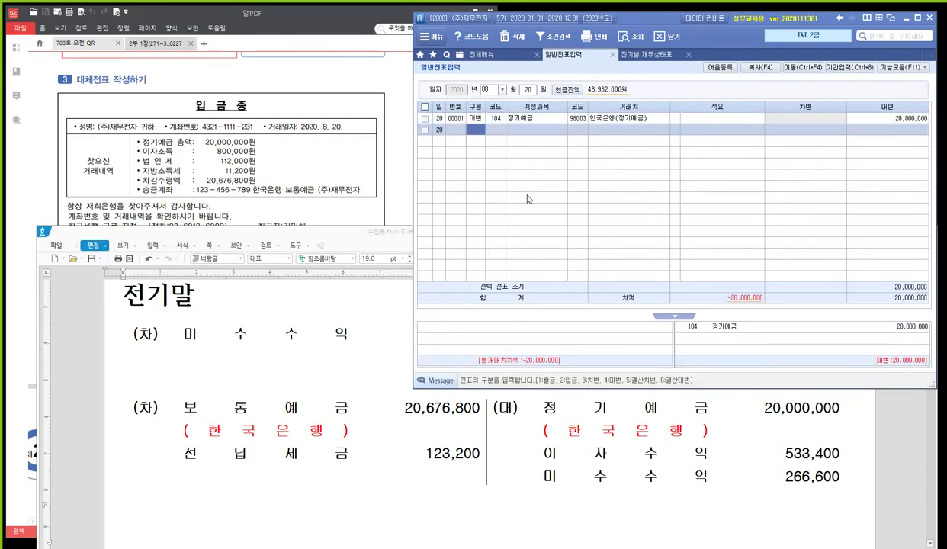
- Add a credit (대변) line for 이자수익 (901) of 533,400, leaving the trading partner blank
text(4)
key(Return)
text(이자)
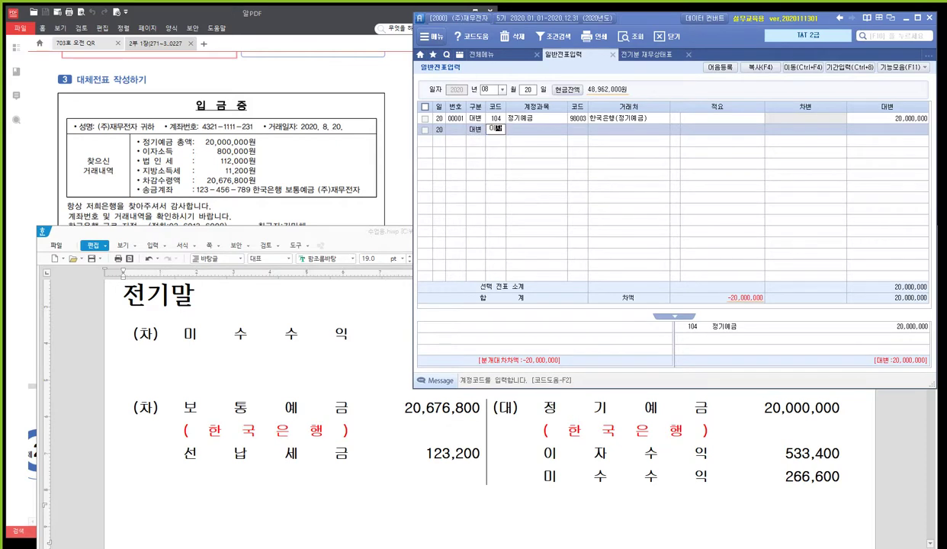
key(Return)
key(Down)
key(Return)
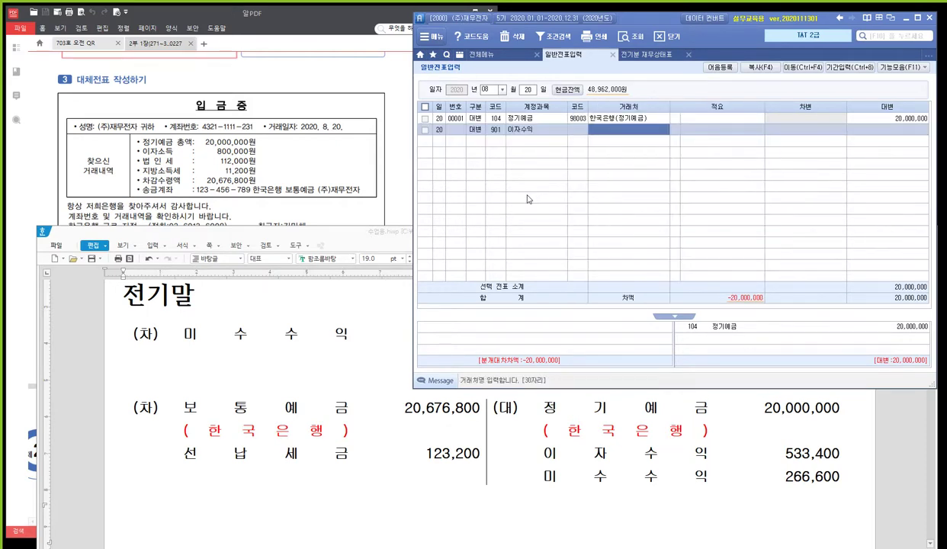
key(Return)
key(Return)
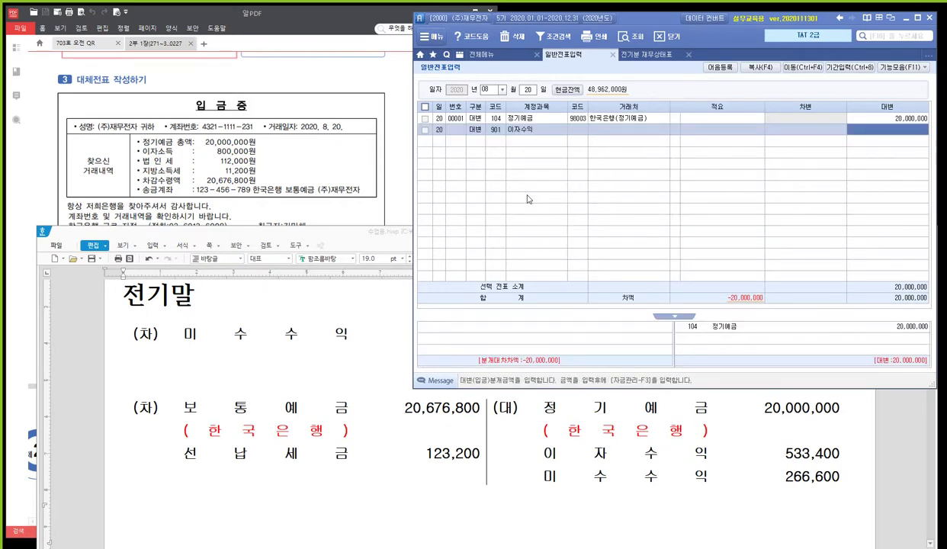
text(533,400)
key(Return)
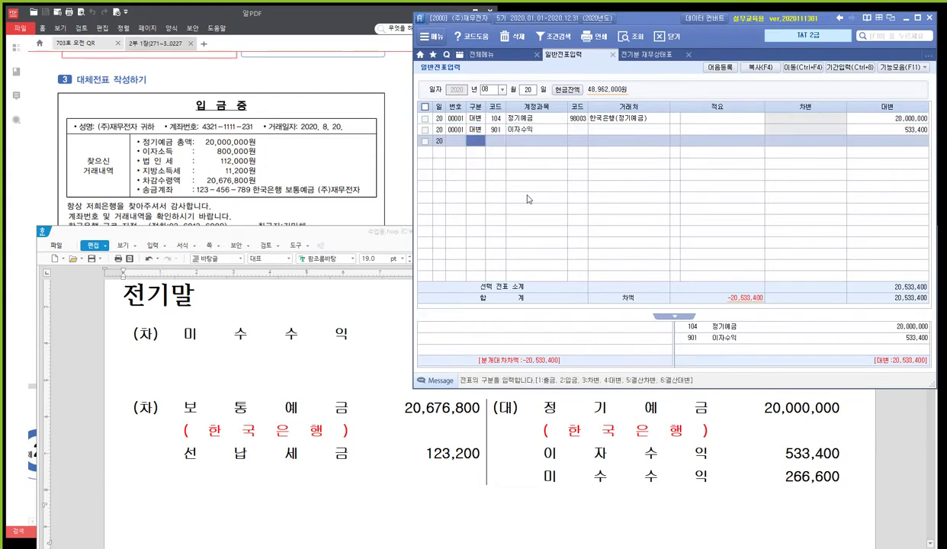
- Add a credit (대변) line for 미수수익 (116) of 266,600 without a trading partner or description
text(4)
text(미수)
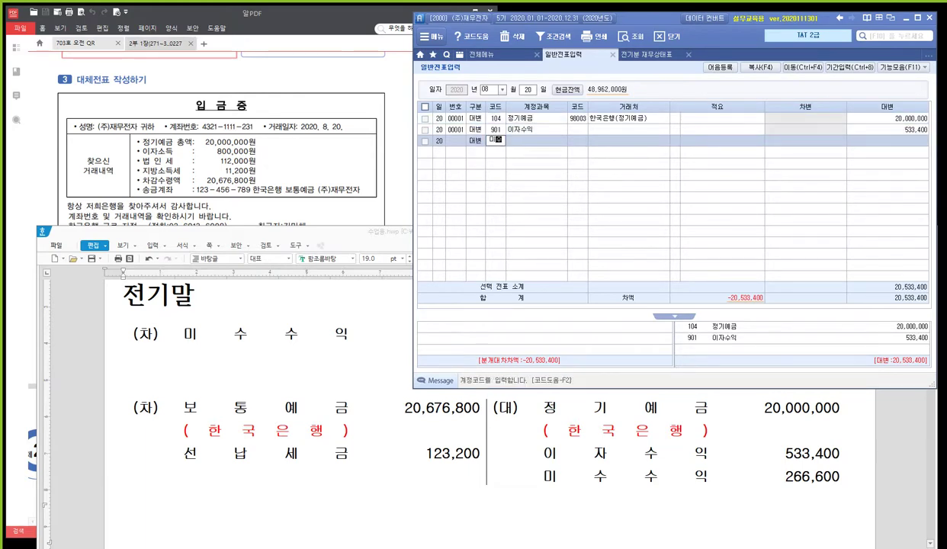
key(Return)
key(Return)
key(Return)
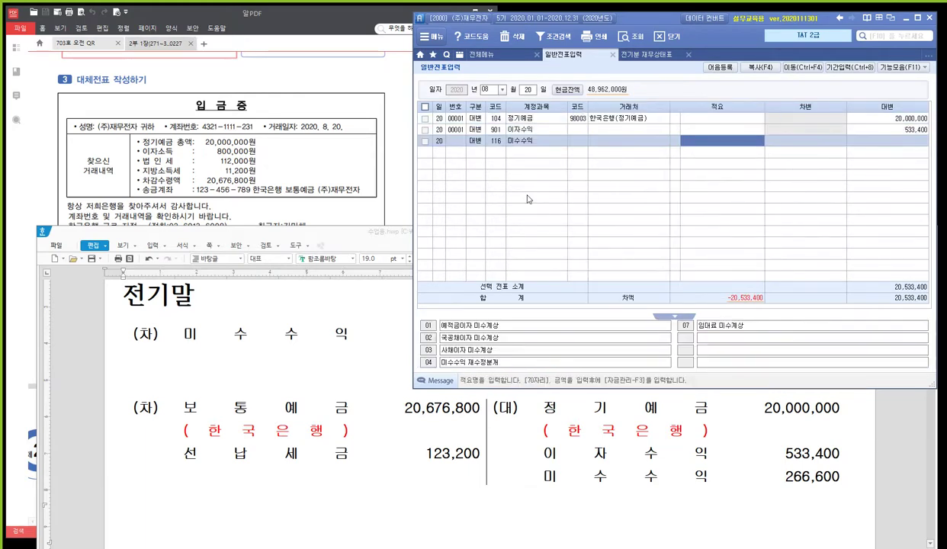
key(Return)
text(266,600)
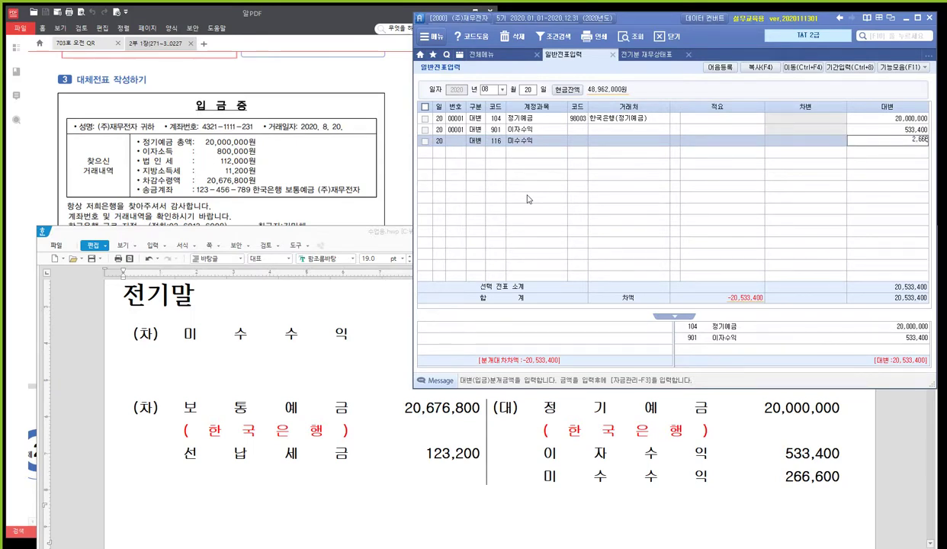
key(Return)
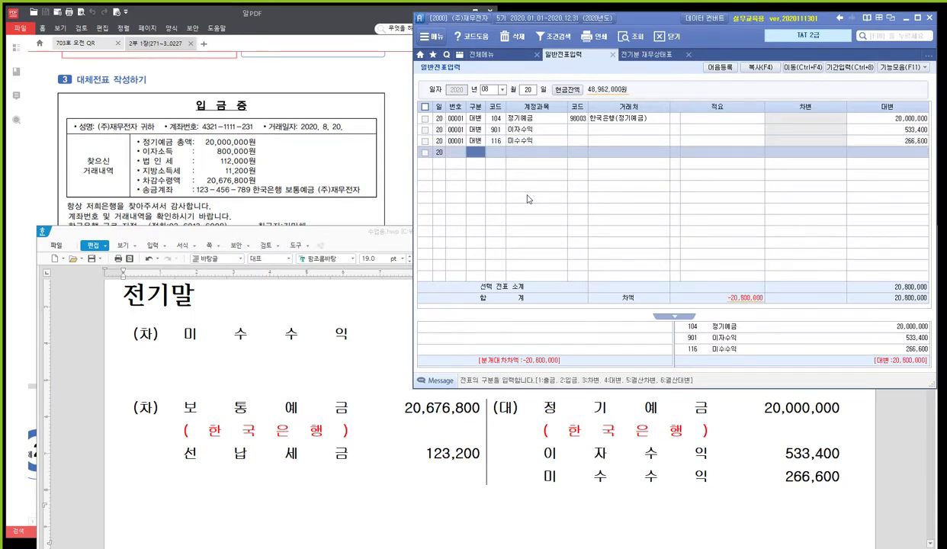
- Add a debit (차변) line for 보통예금 (103) with trading partner 한국은행(보통) and an amount of 20,676,800
text(3103)
key(Return)
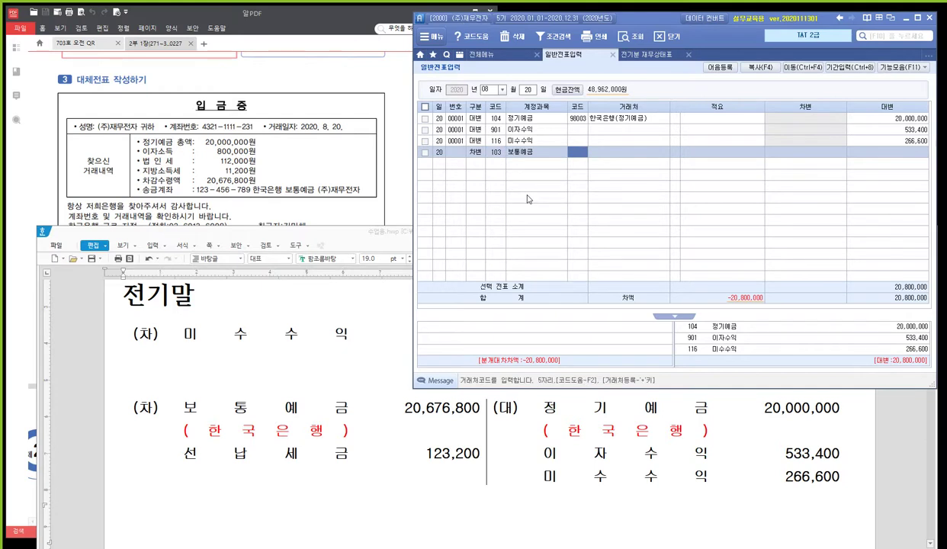
key(F2)
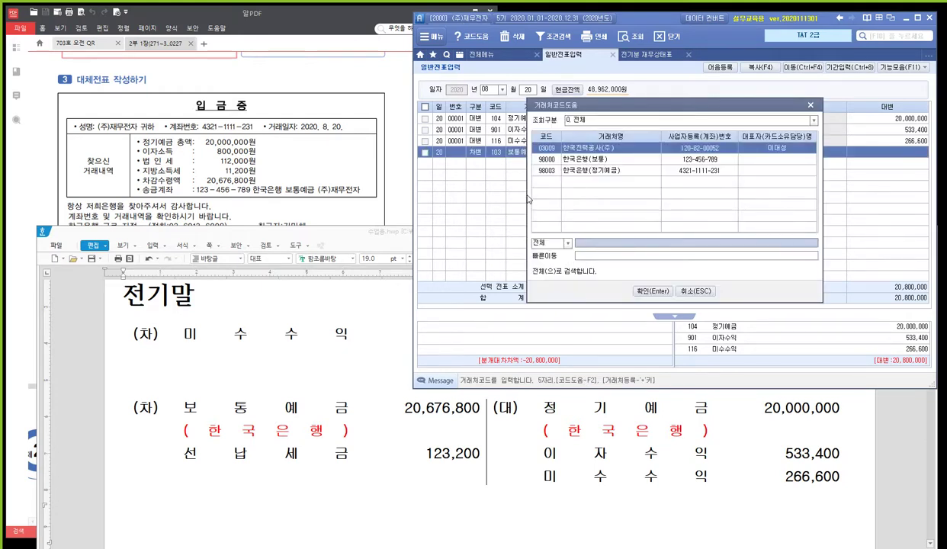
key(Down)
key(Return)
key(Return)
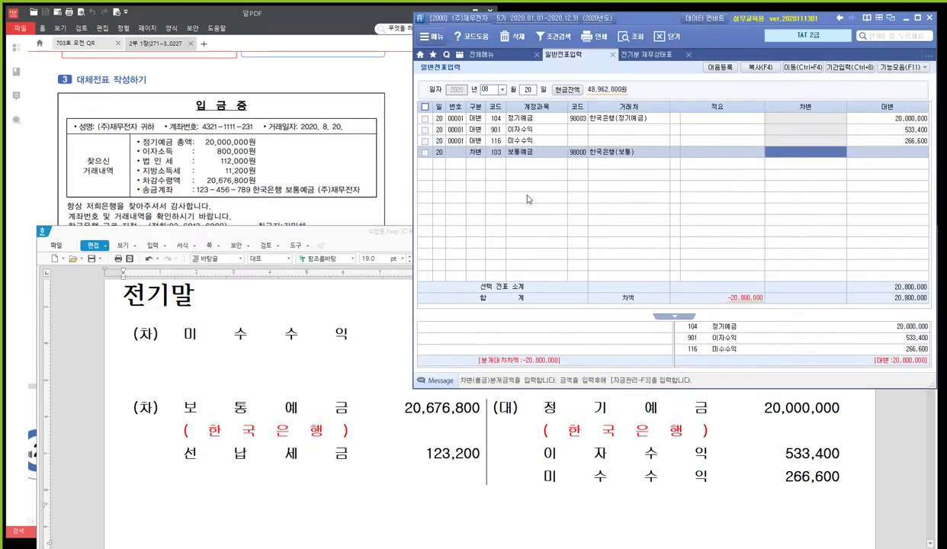
text(20676800)
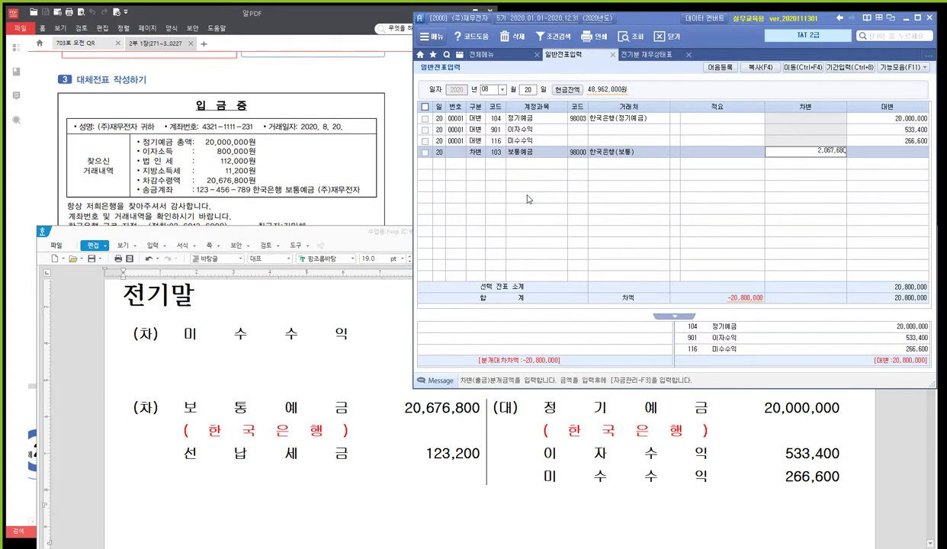
key(Return)
- Add a debit (차변) line for 선납세금 (136) of 123,200 to complete the August 20 voucher
text(3)
key(Return)
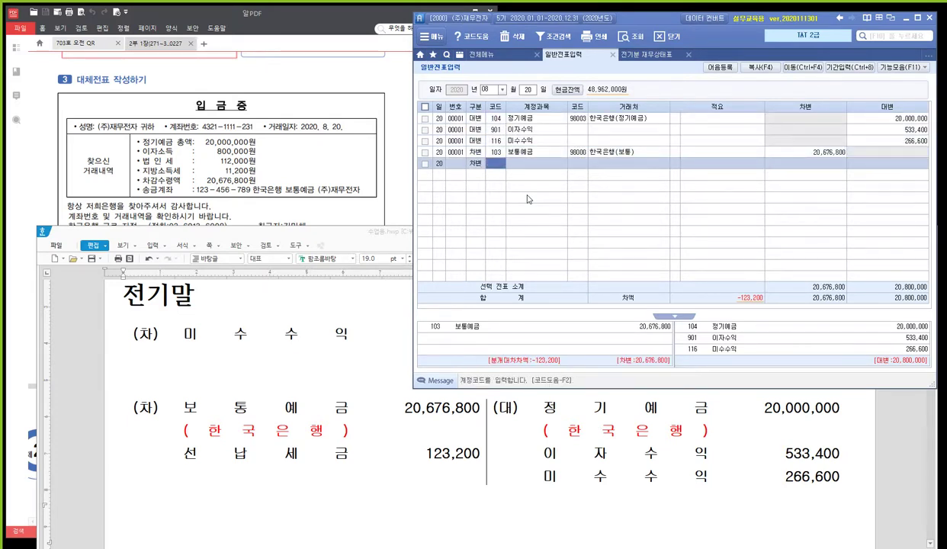
text(136)
key(Return)
key(Return)
key(Return)
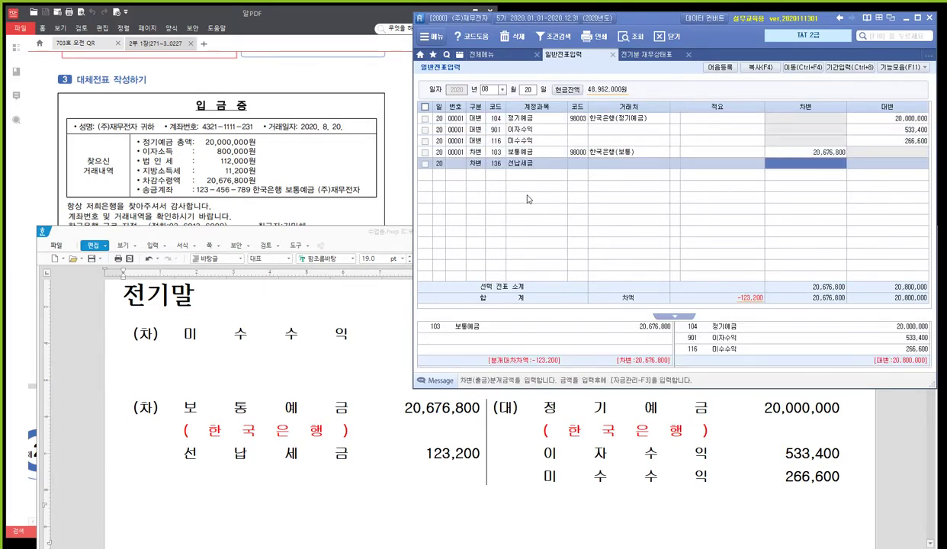
text(123,)
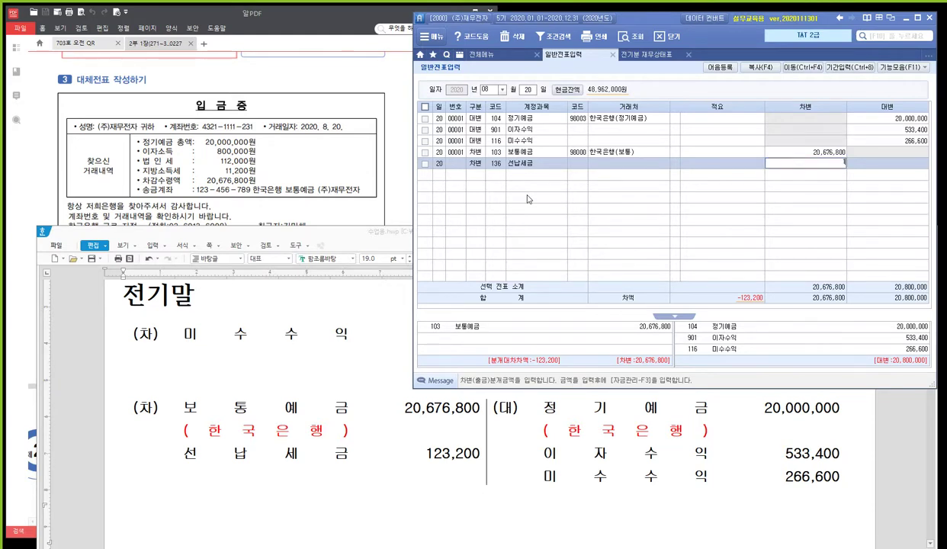
text(200)
key(Return)
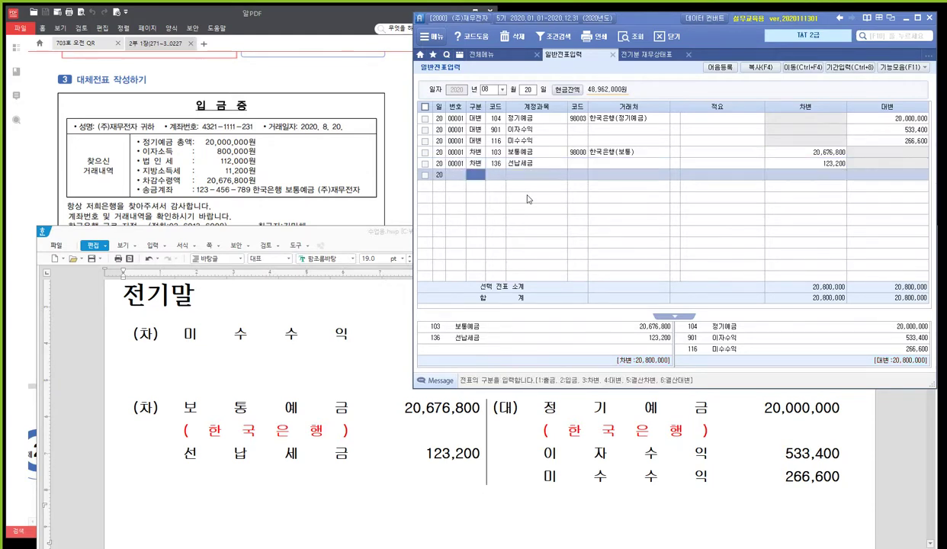